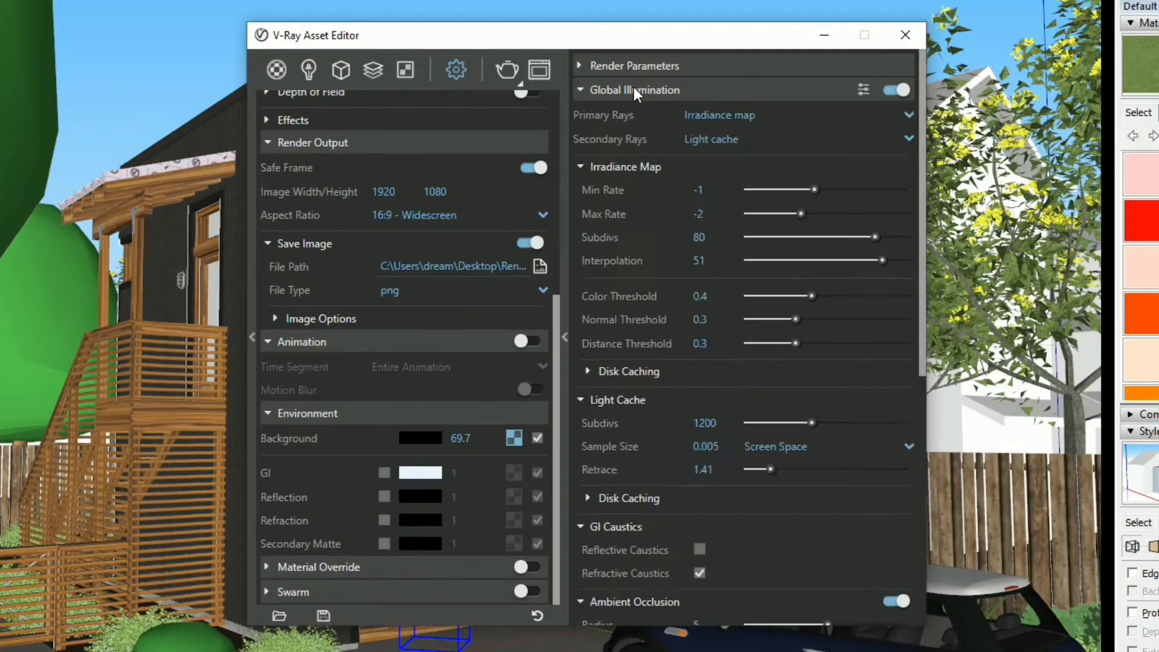
# Review the render parameters, covering the quality, antialiasing, color mapping and optimization values
pyautogui.scroll(10, 664, 121)
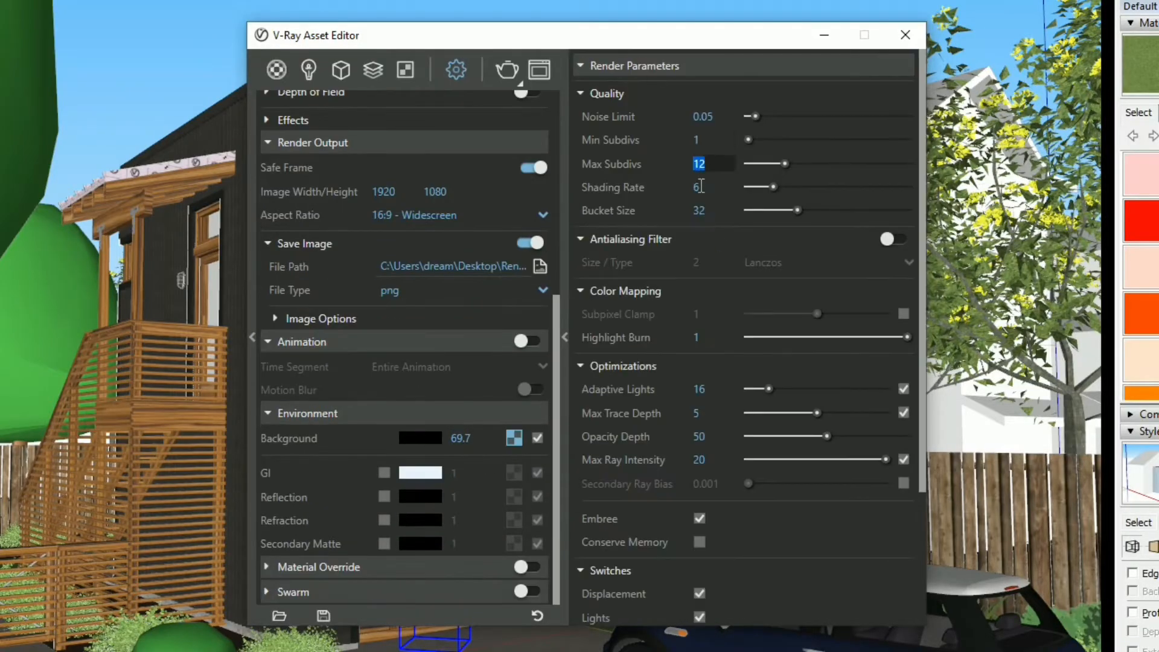
pyautogui.scroll(-12, 698, 161)
pyautogui.press('Tab')
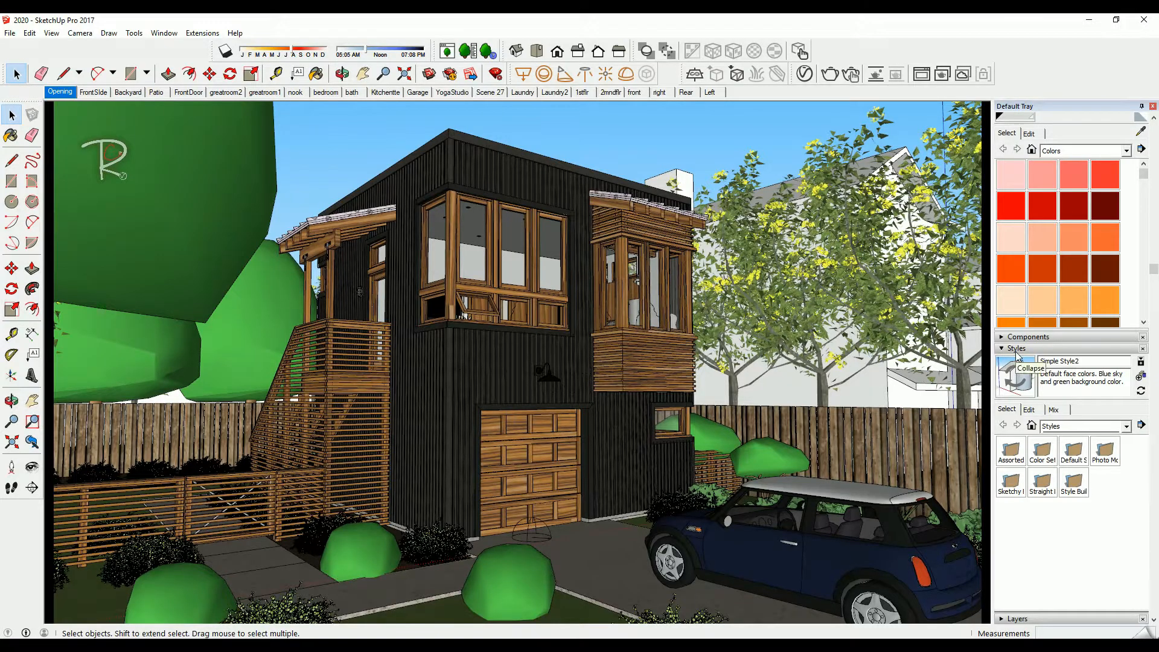
# Turn off Edges and Profiles in the edge settings of the current style
pyautogui.click(1028, 409)
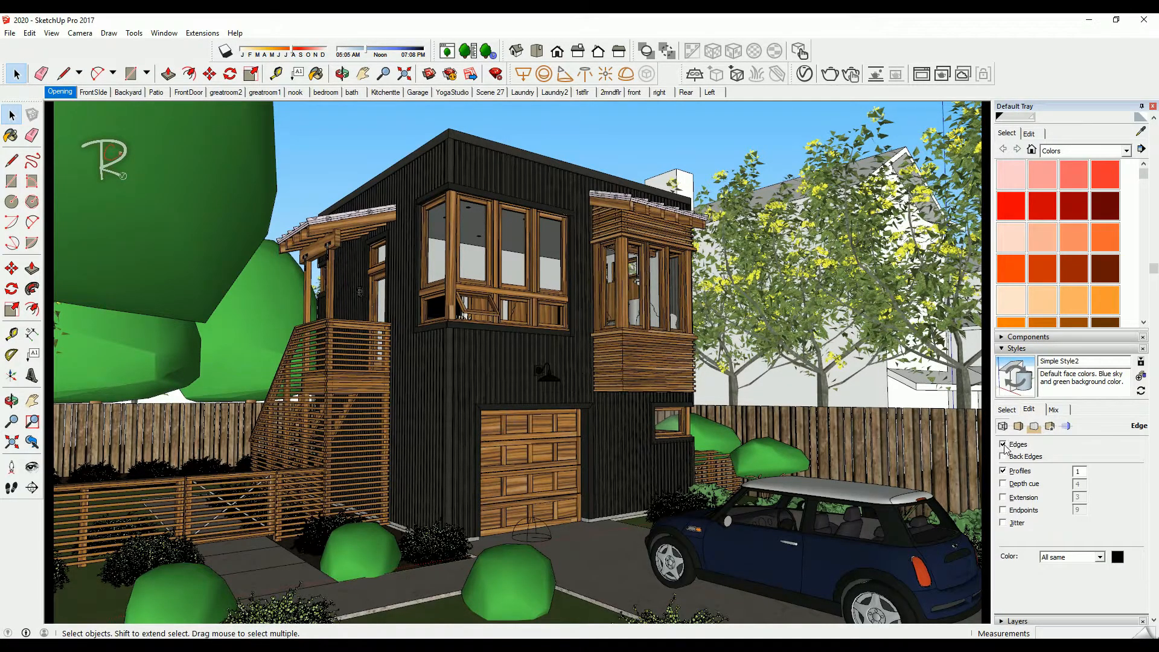
pyautogui.click(1003, 445)
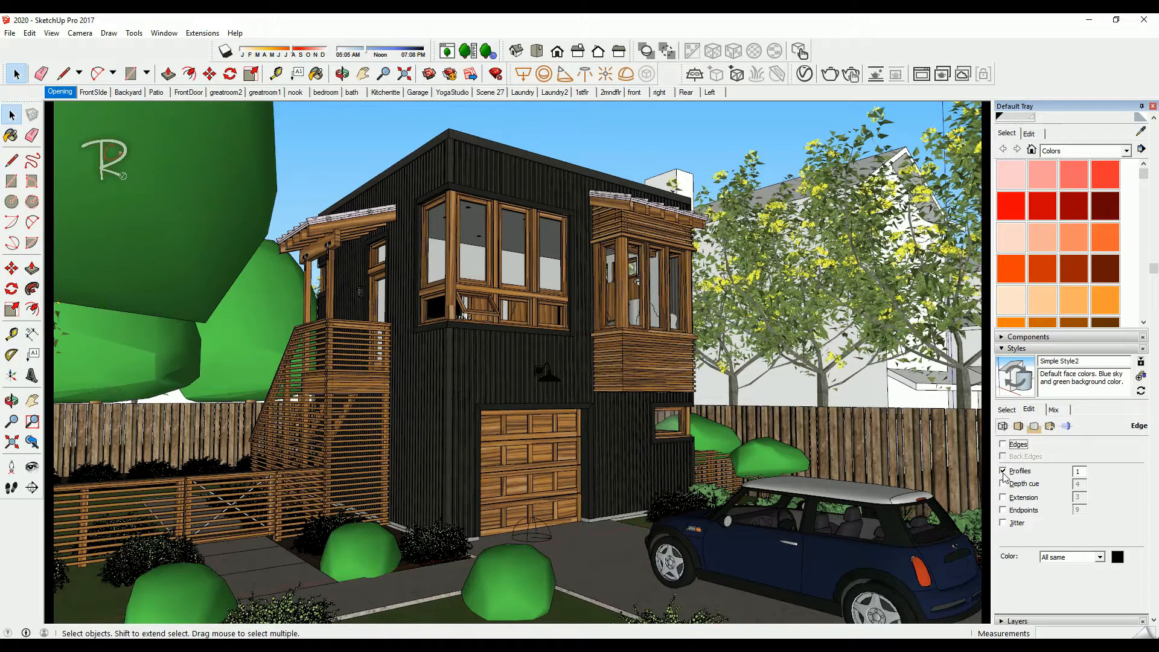
pyautogui.click(1003, 474)
pyautogui.click(1004, 471)
pyautogui.click(1001, 473)
pyautogui.click(1002, 471)
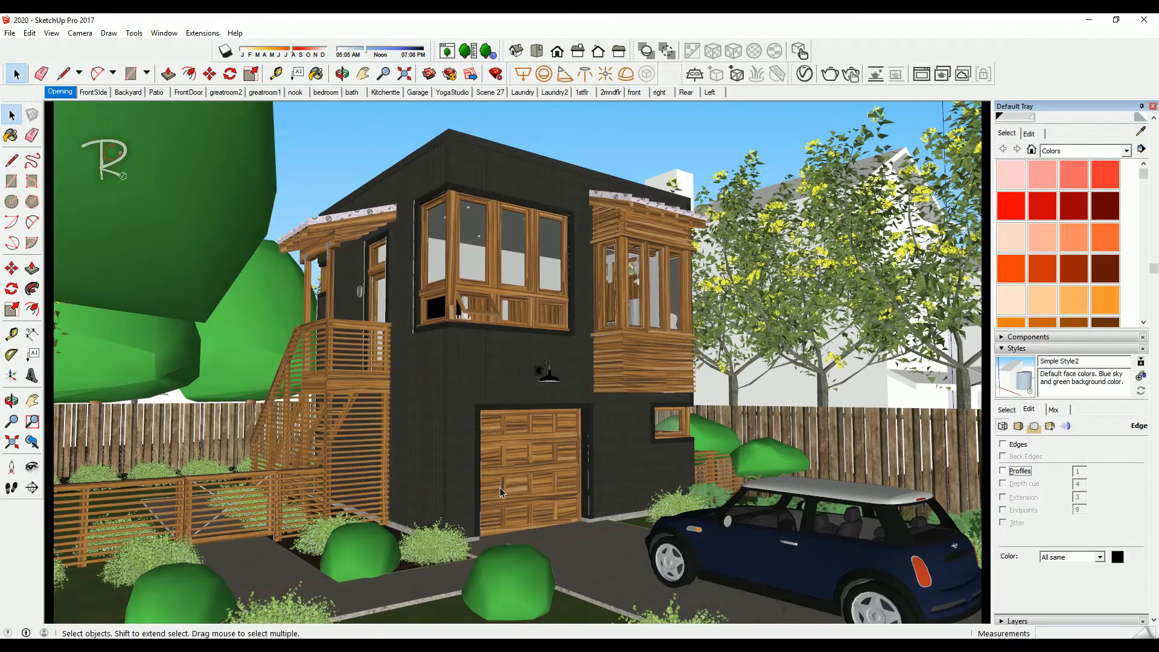
# Check the entire model's statistics in the Model Info window, then close it
pyautogui.click(25, 633)
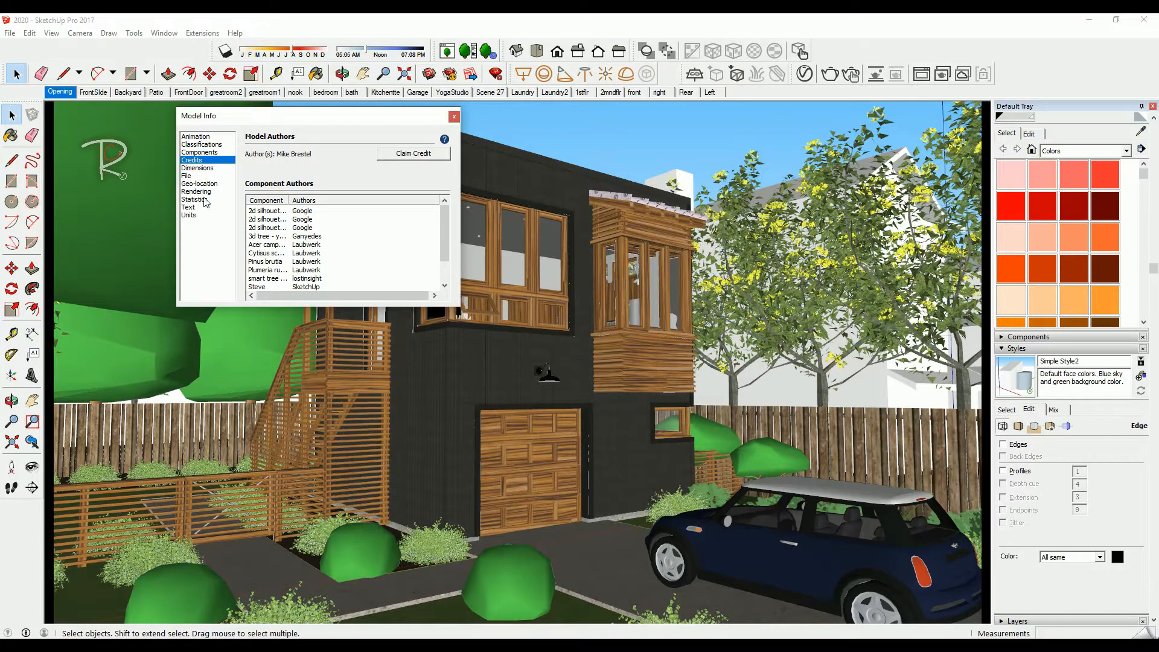
pyautogui.click(194, 200)
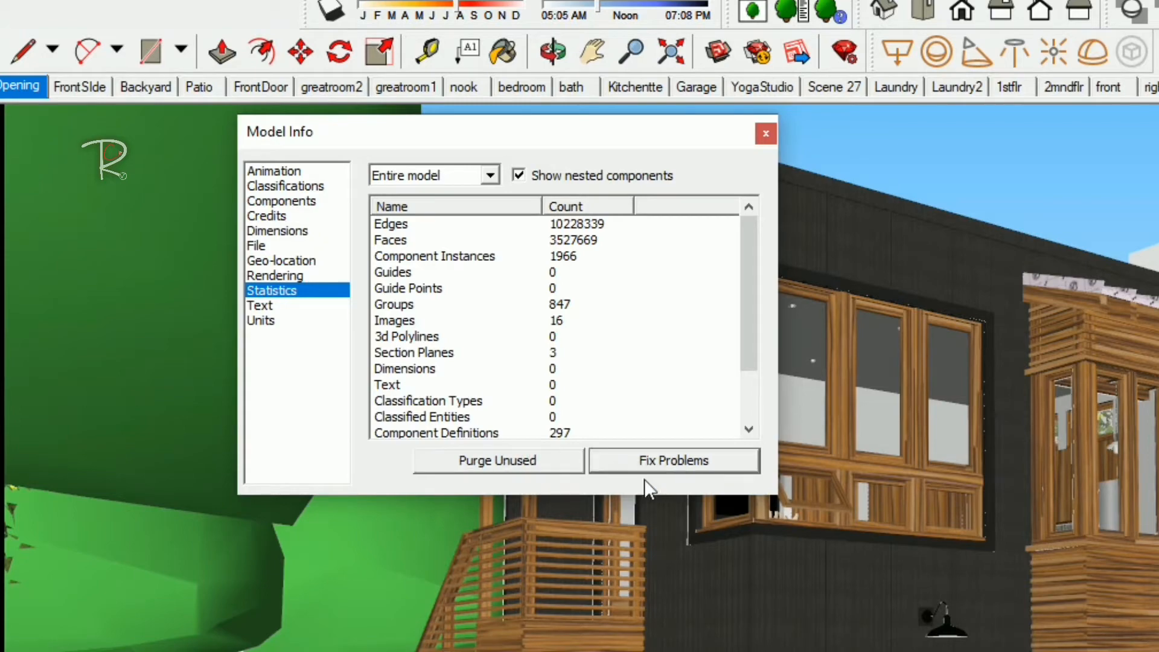
pyautogui.click(764, 134)
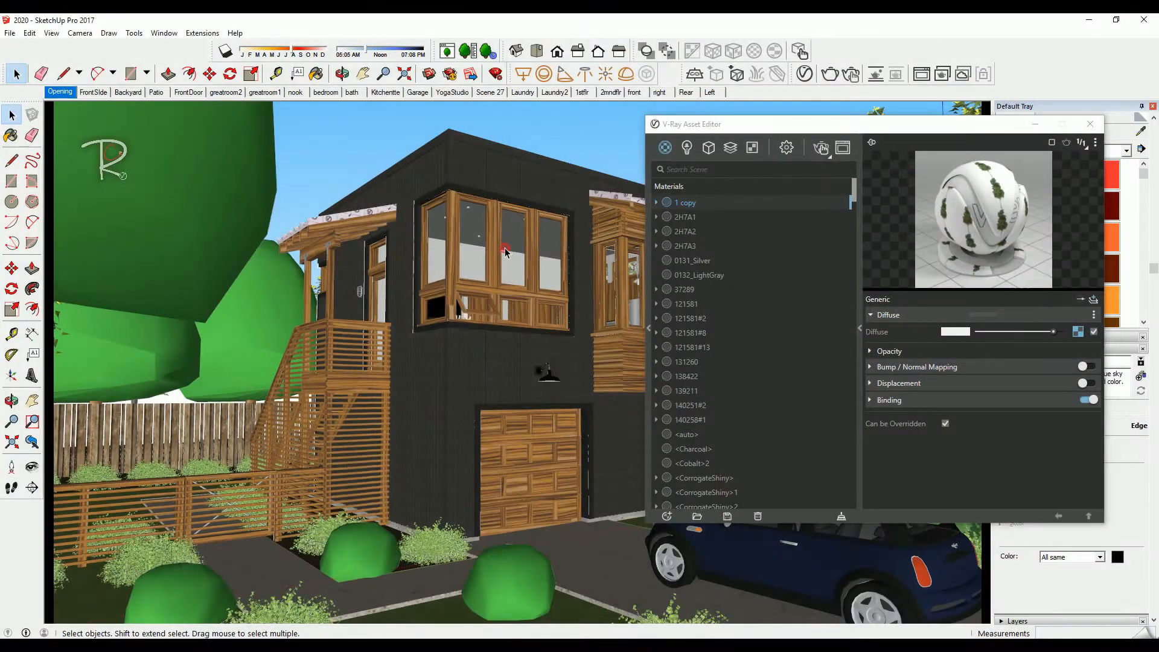
# Sample the lawn's grass and the dark street surface with the Paint Bucket to preview their materials in the Asset Editor
pyautogui.press('b')
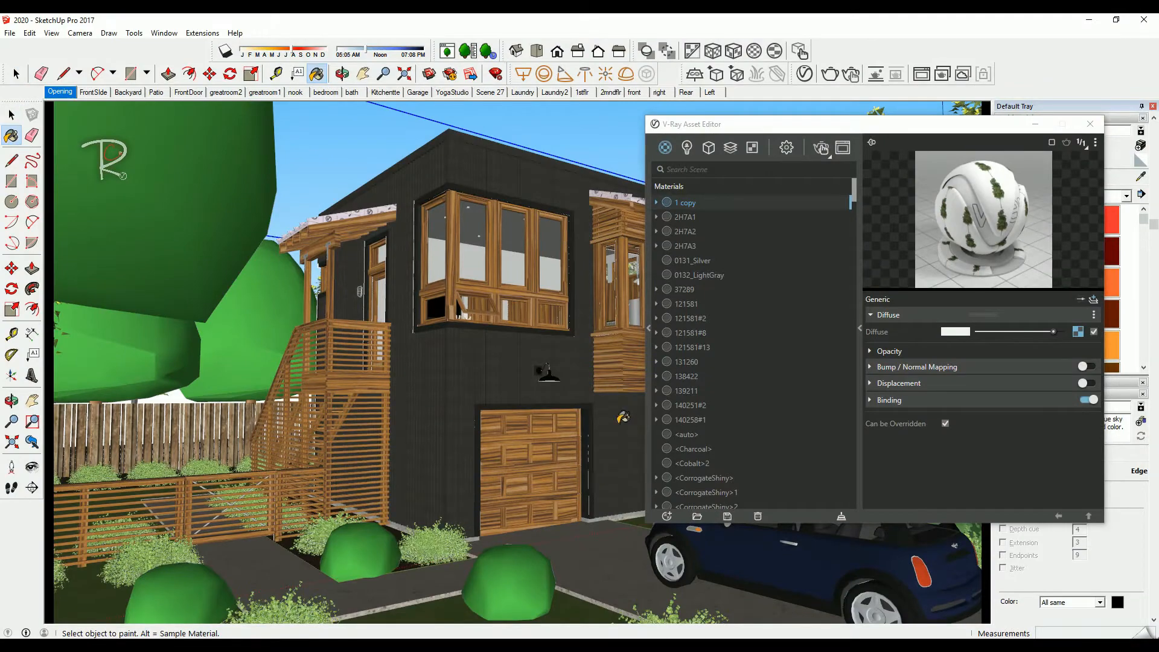
pyautogui.keyDown('shift'); pyautogui.moveTo(508, 516); pyautogui.dragTo(488, 463, button='middle'); pyautogui.keyUp('shift')
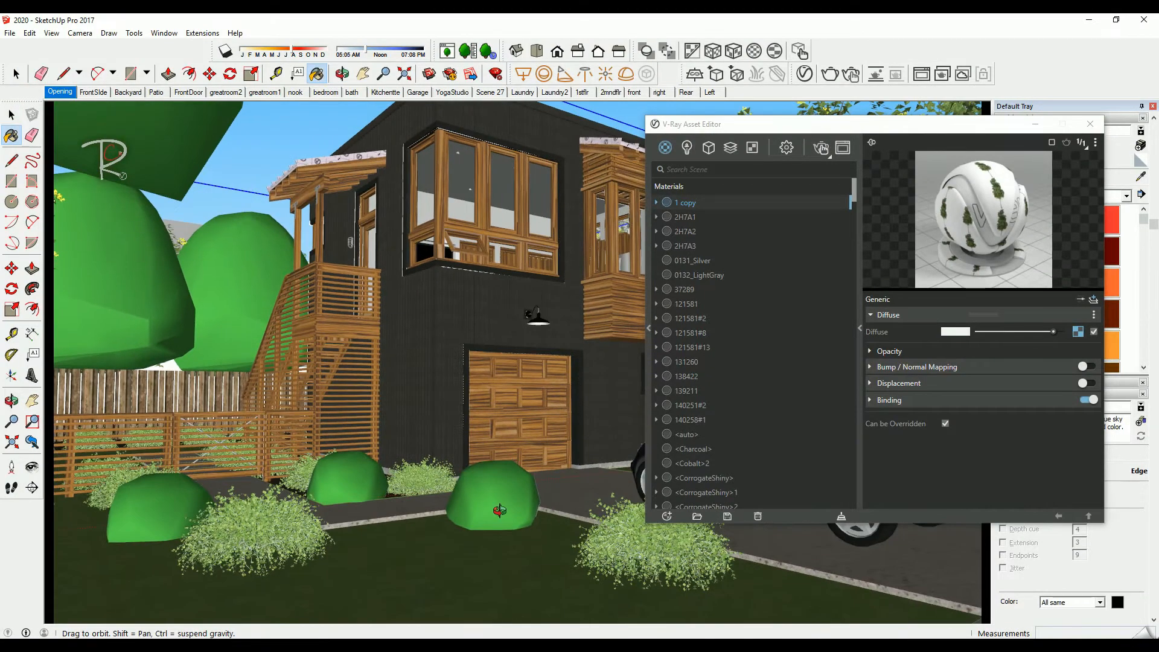
pyautogui.keyDown('shift'); pyautogui.moveTo(499, 509); pyautogui.dragTo(497, 416, button='middle'); pyautogui.keyUp('shift')
pyautogui.keyDown('alt'); pyautogui.click(515, 505); pyautogui.keyUp('alt')
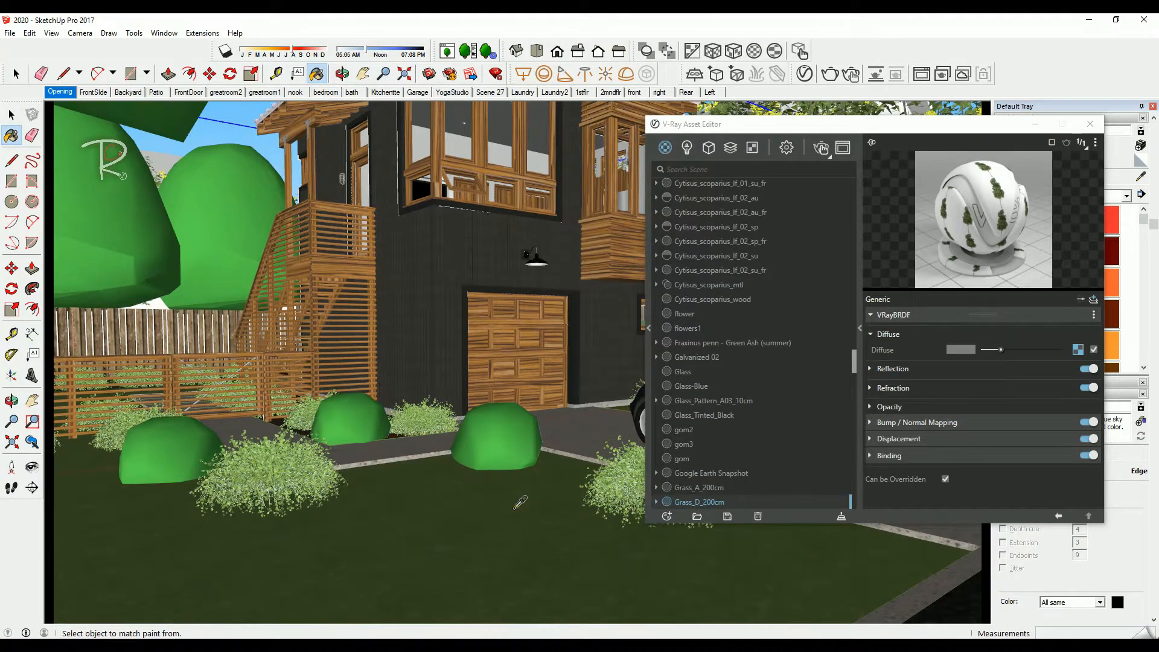
pyautogui.moveTo(543, 531); pyautogui.dragTo(762, 602, button='middle')
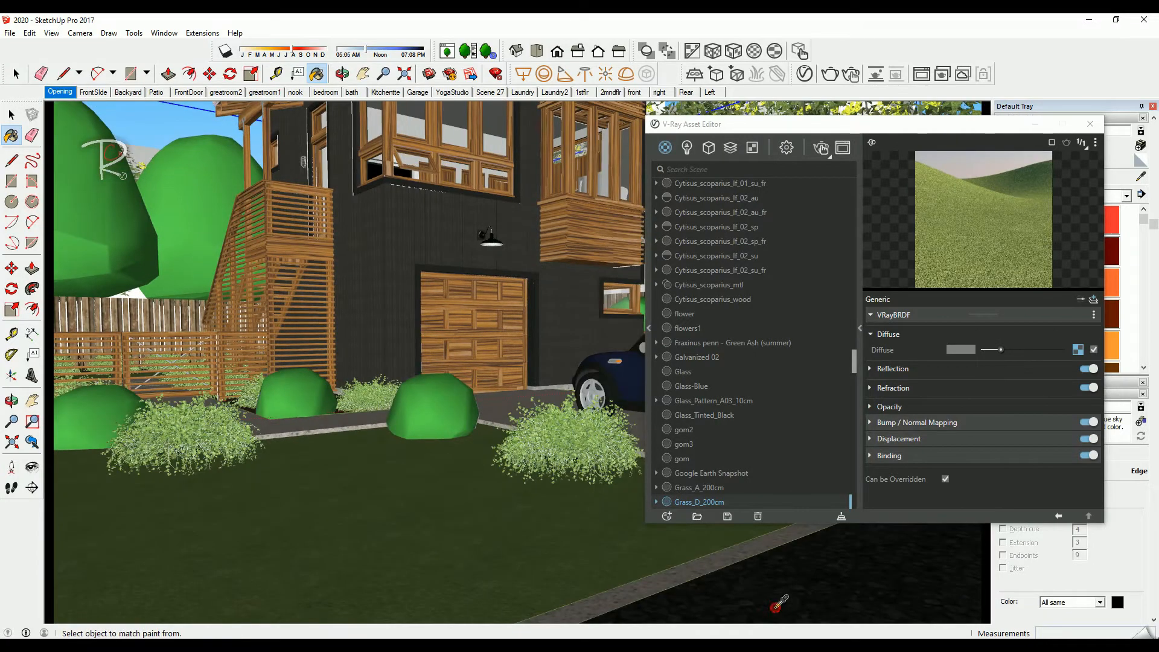
pyautogui.keyDown('alt'); pyautogui.click(775, 607); pyautogui.keyUp('alt')
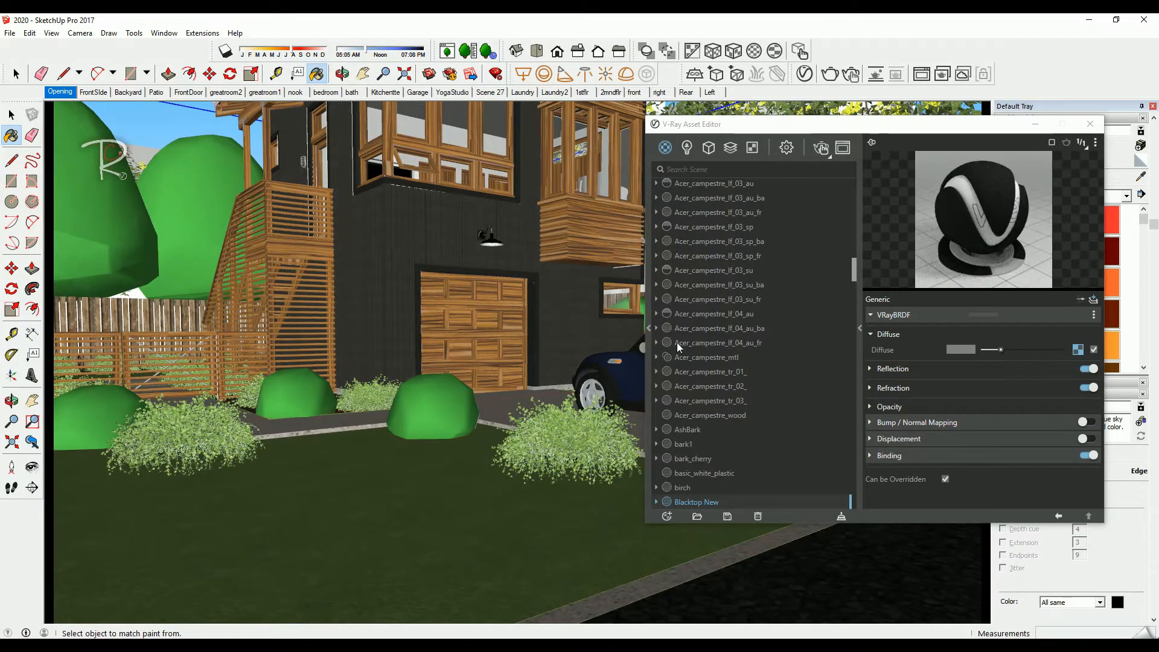
# Sample the driveway material and examine its reflection glossiness, reflection IOR, refraction and bump map settings
pyautogui.moveTo(484, 479)
pyautogui.mouseDown(button='middle')
pyautogui.moveTo(384, 564)
pyautogui.moveTo(338, 566)
pyautogui.mouseUp(button='middle')
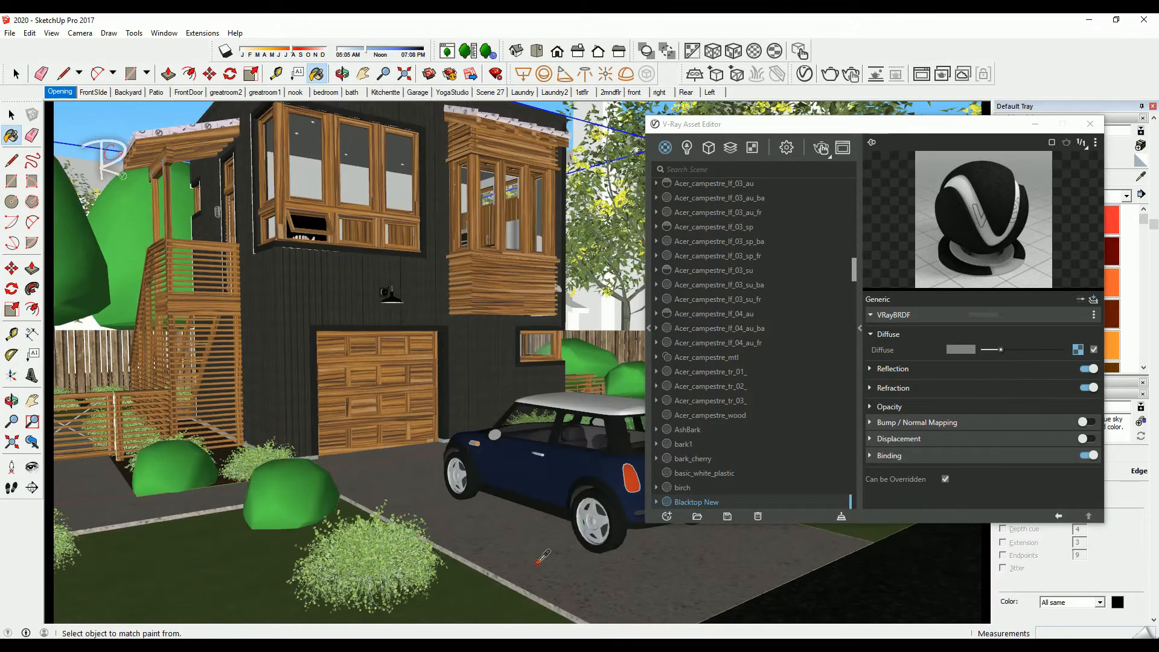
pyautogui.keyDown('alt'); pyautogui.click(543, 556); pyautogui.keyUp('alt')
pyautogui.click(893, 369)
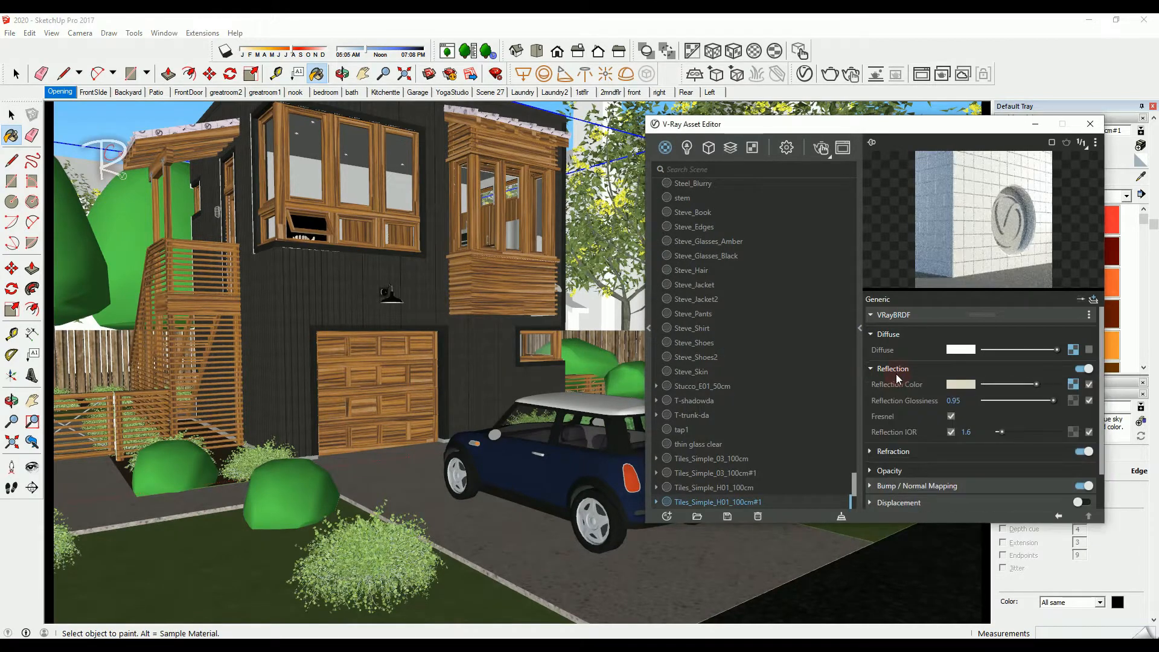
pyautogui.moveTo(966, 399); pyautogui.dragTo(920, 401)
pyautogui.moveTo(976, 430); pyautogui.dragTo(960, 431)
pyautogui.scroll(-1, 916, 451)
pyautogui.click(910, 412)
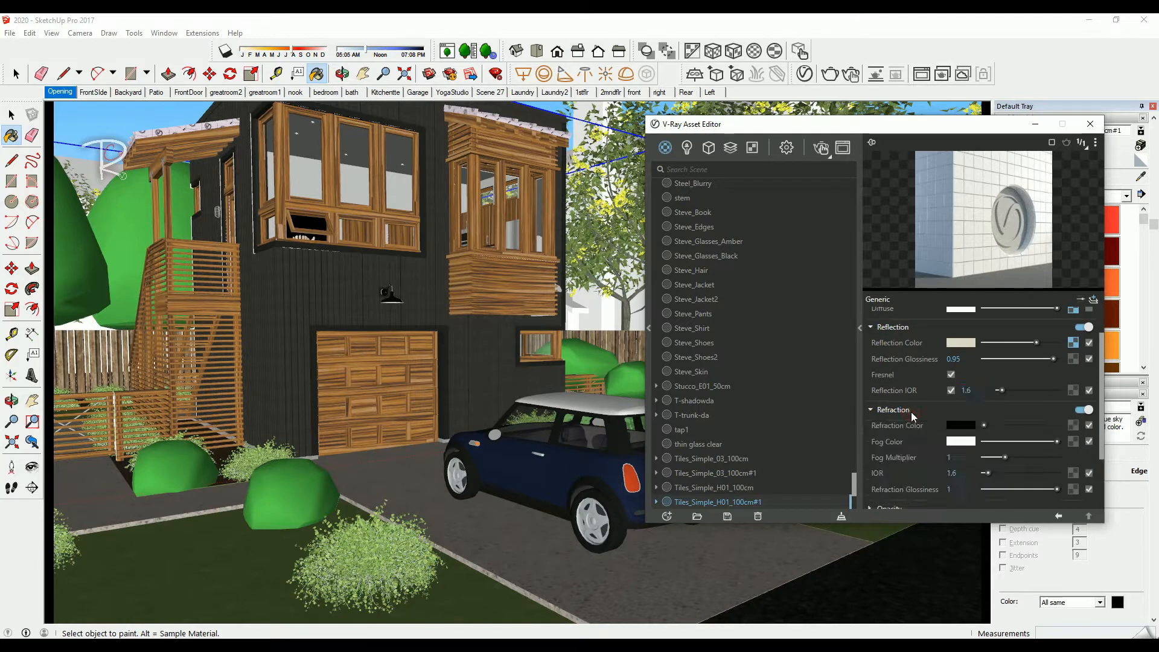
pyautogui.scroll(-1, 911, 412)
pyautogui.click(923, 465)
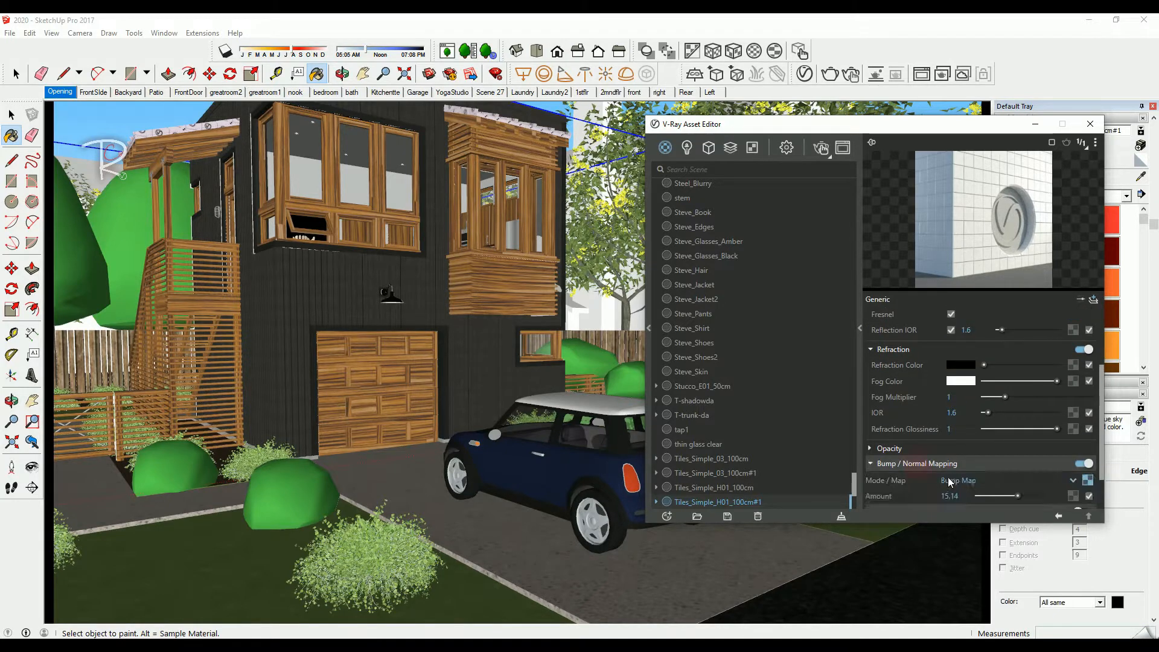
pyautogui.scroll(-1, 948, 477)
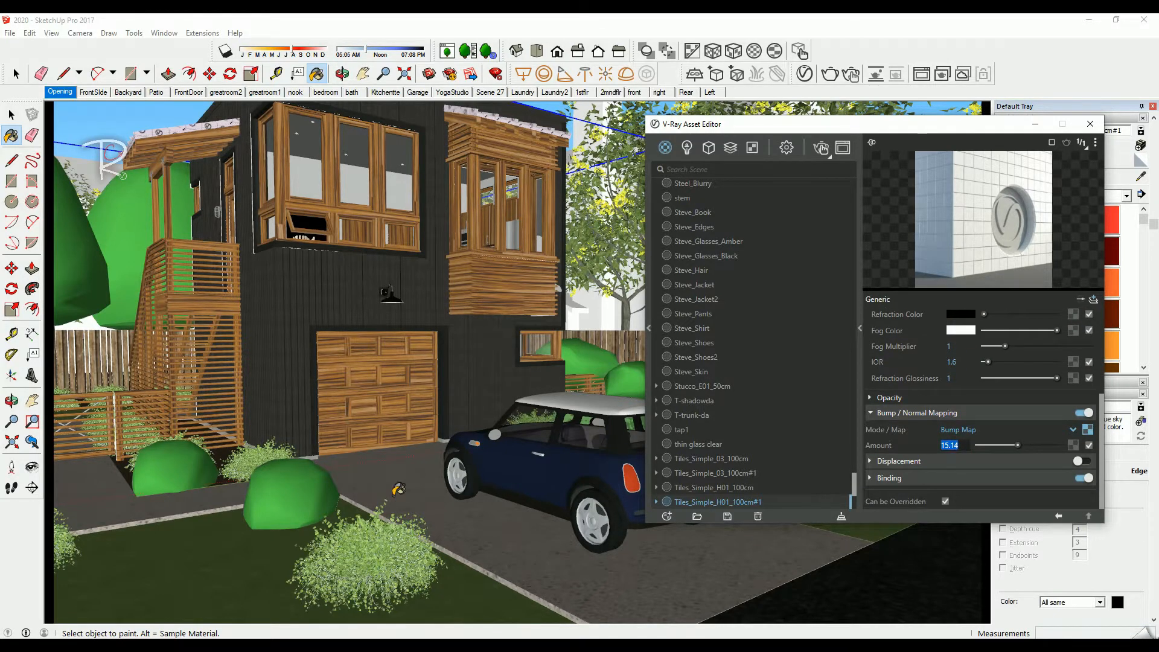
# Sample the car's blue body paint and examine its reflection and refraction settings
pyautogui.scroll(2, 519, 485)
pyautogui.keyDown('alt'); pyautogui.click(524, 485); pyautogui.keyUp('alt')
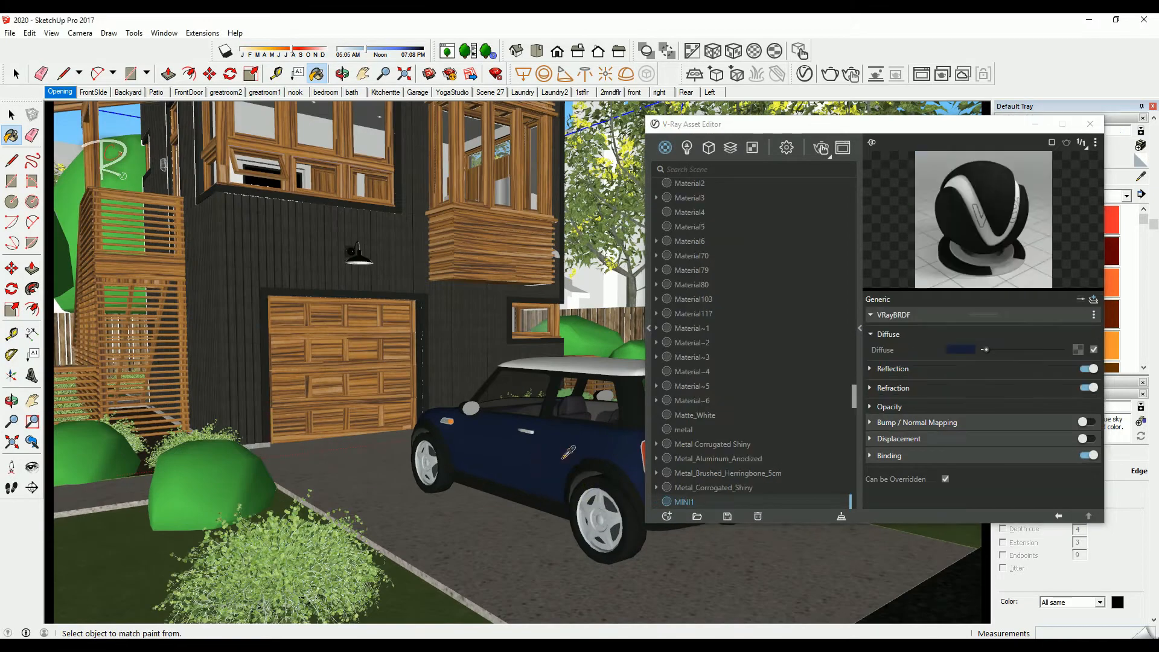
pyautogui.click(894, 369)
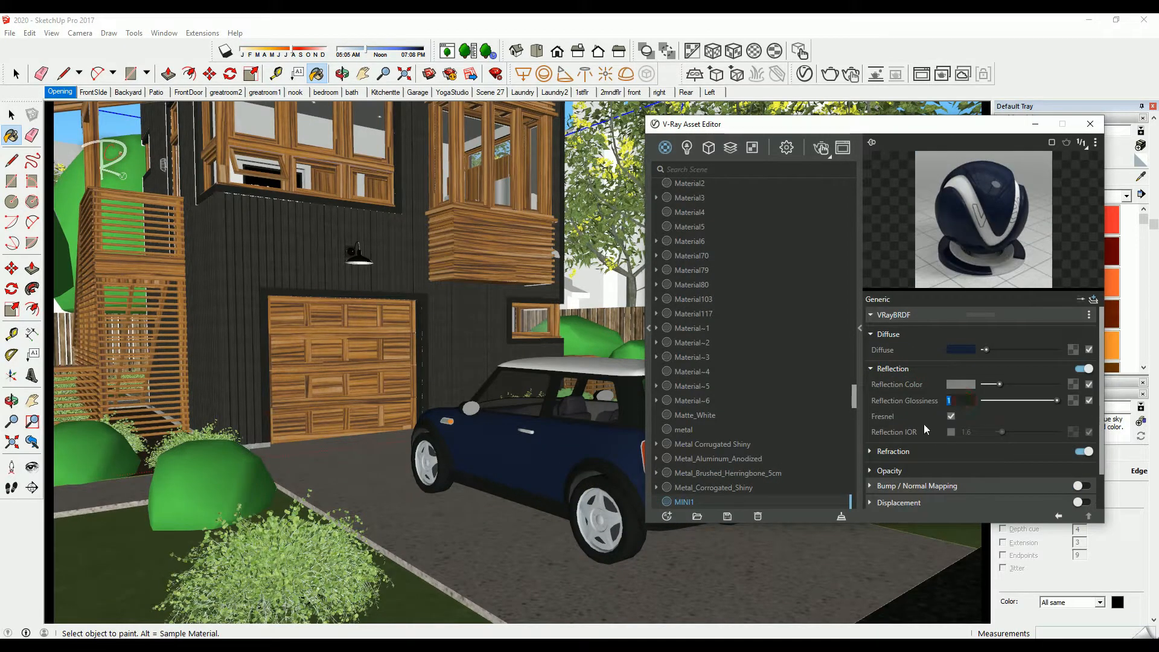
pyautogui.click(894, 451)
pyautogui.scroll(-1, 893, 449)
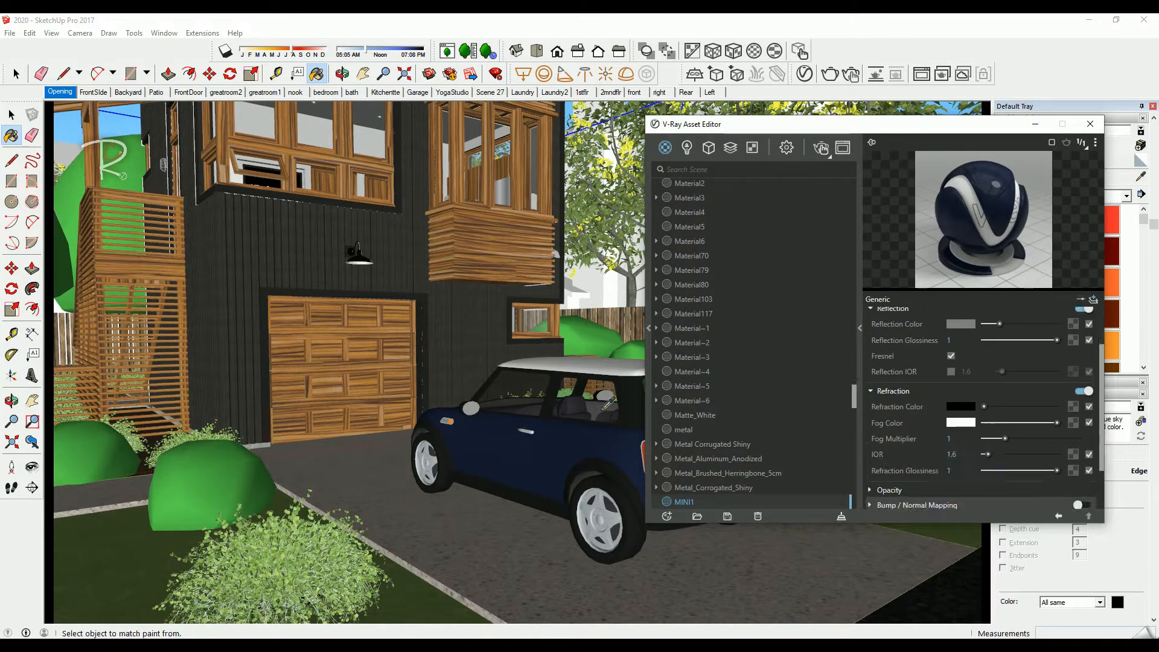
# Sample the car's window glass and examine its opacity and reflection IOR settings
pyautogui.keyDown('alt'); pyautogui.click(601, 391); pyautogui.keyUp('alt')
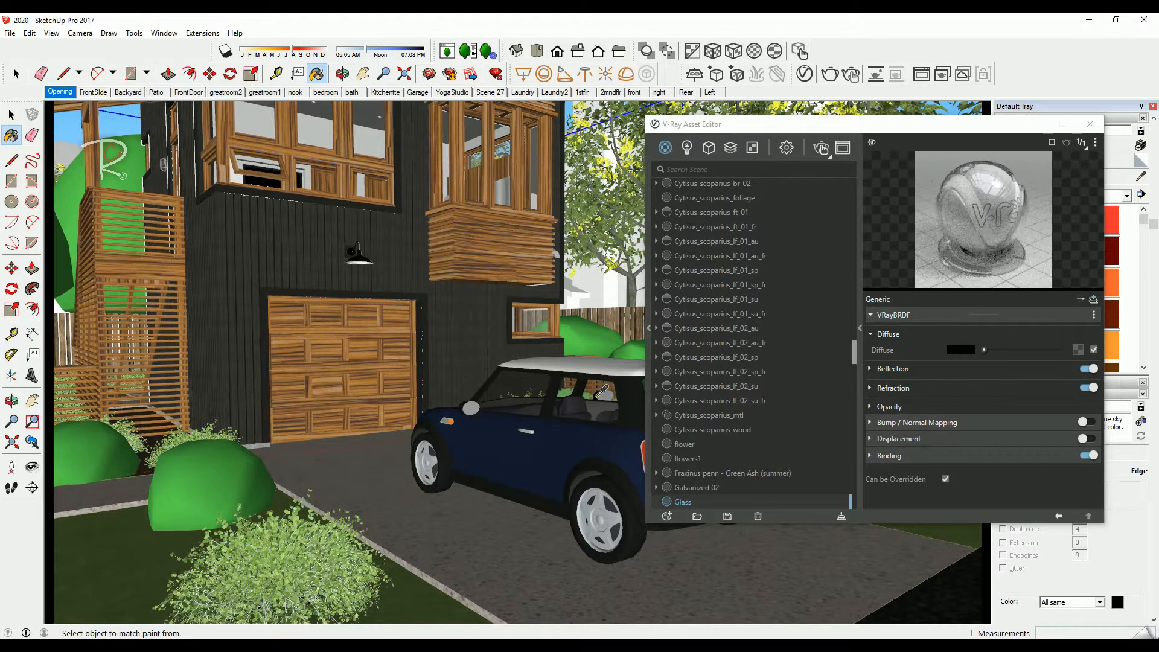
pyautogui.click(920, 407)
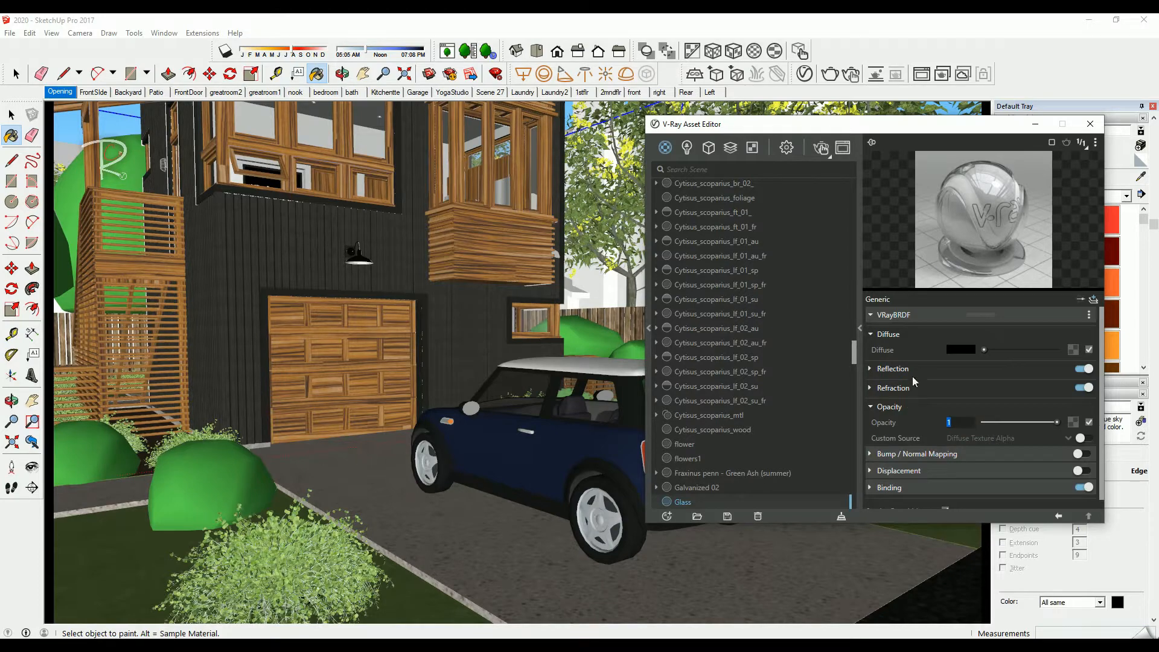
pyautogui.click(886, 371)
pyautogui.click(975, 431)
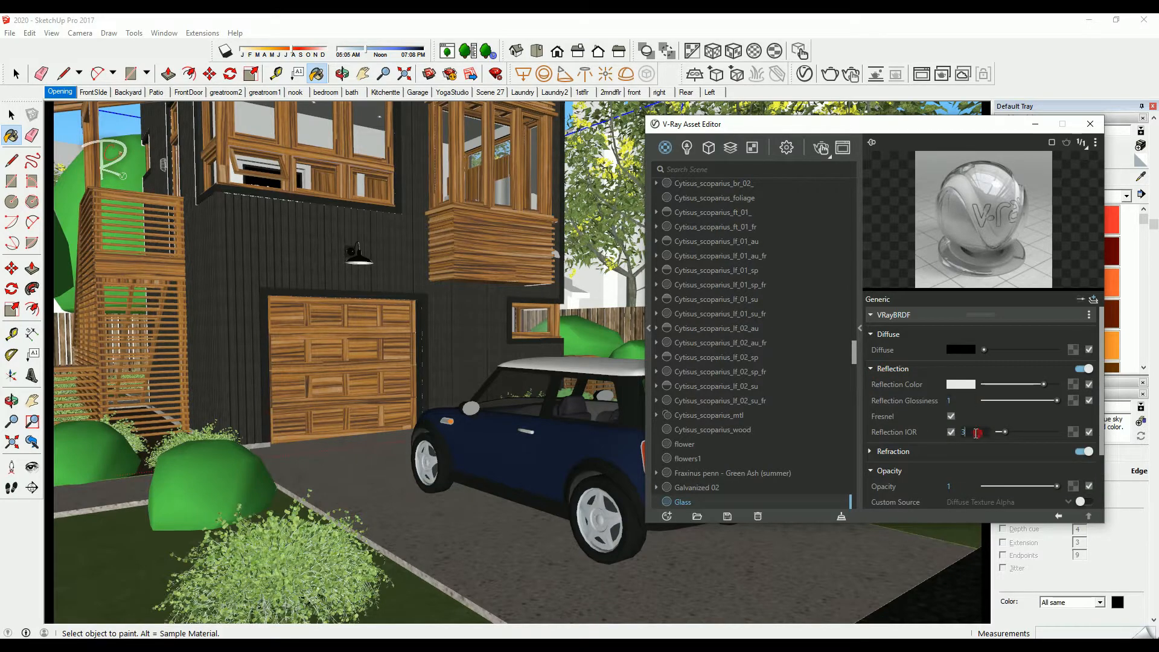
# Sample the car's wheel hub, orange side indicator light and front tire to preview their materials
pyautogui.moveTo(558, 459); pyautogui.dragTo(468, 483, button='middle')
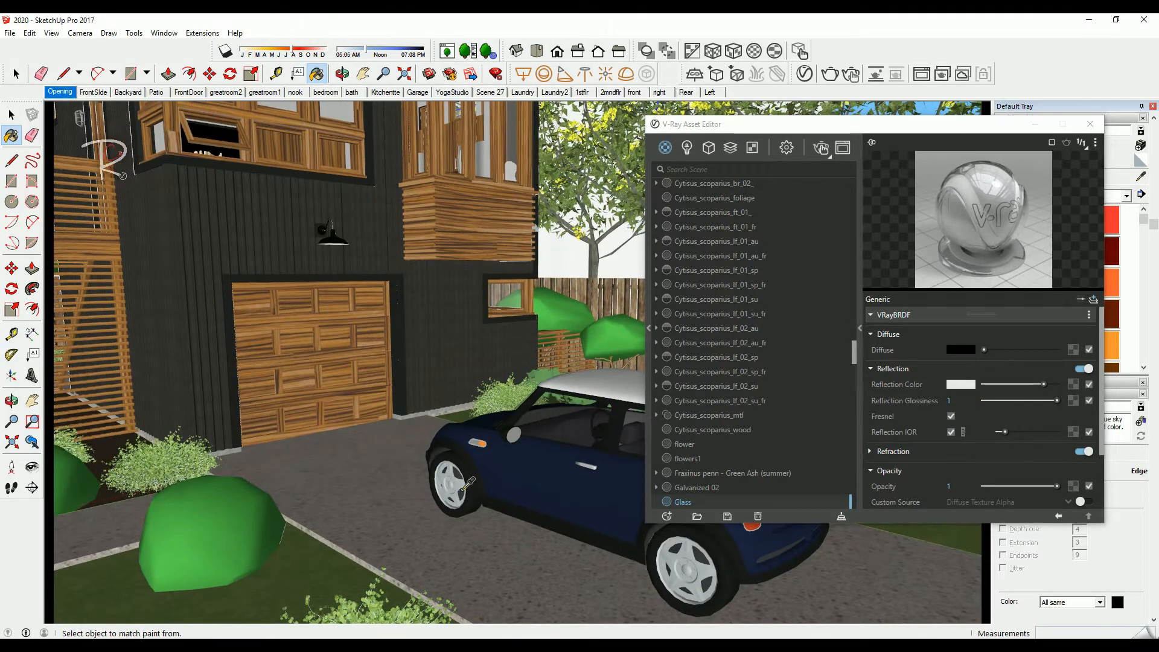
pyautogui.keyDown('alt'); pyautogui.click(461, 483); pyautogui.keyUp('alt')
pyautogui.scroll(5, 459, 482)
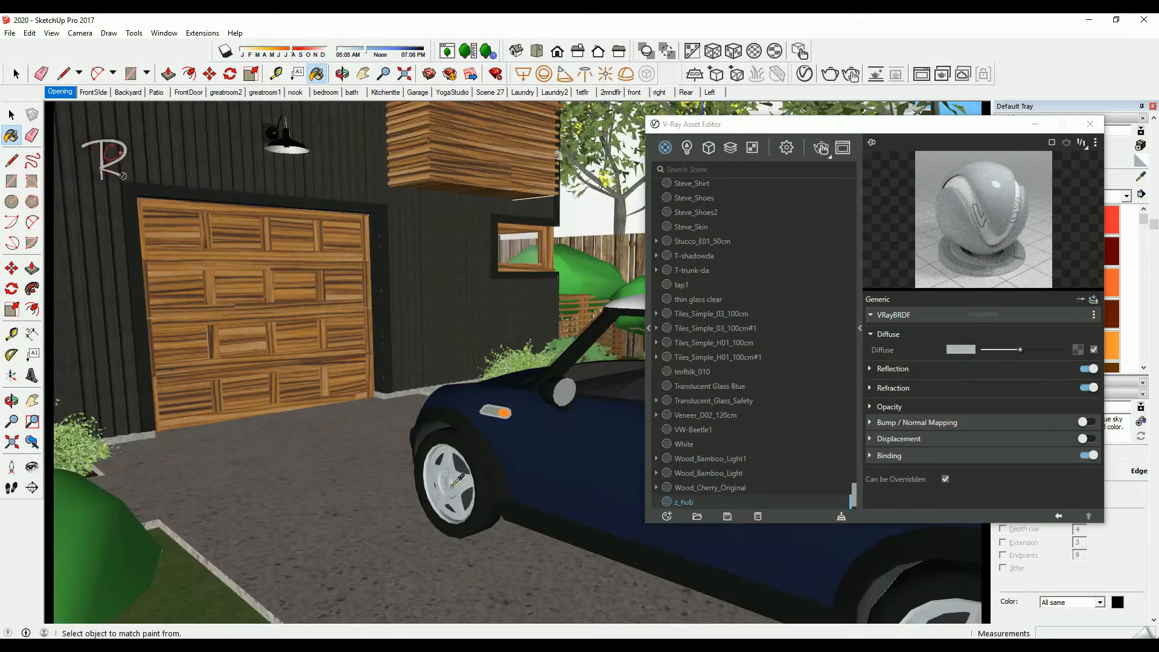
pyautogui.keyDown('alt'); pyautogui.click(549, 352); pyautogui.keyUp('alt')
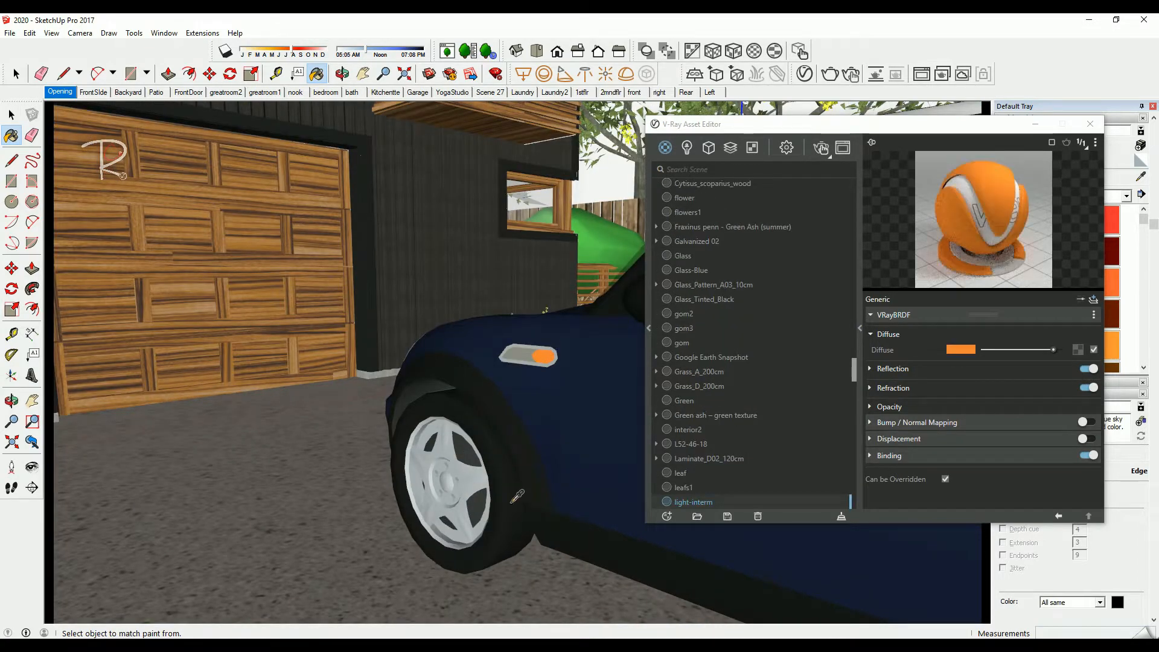
pyautogui.keyDown('alt'); pyautogui.click(555, 457); pyautogui.keyUp('alt')
pyautogui.keyDown('shift'); pyautogui.moveTo(555, 457); pyautogui.dragTo(259, 553, button='middle'); pyautogui.keyUp('shift')
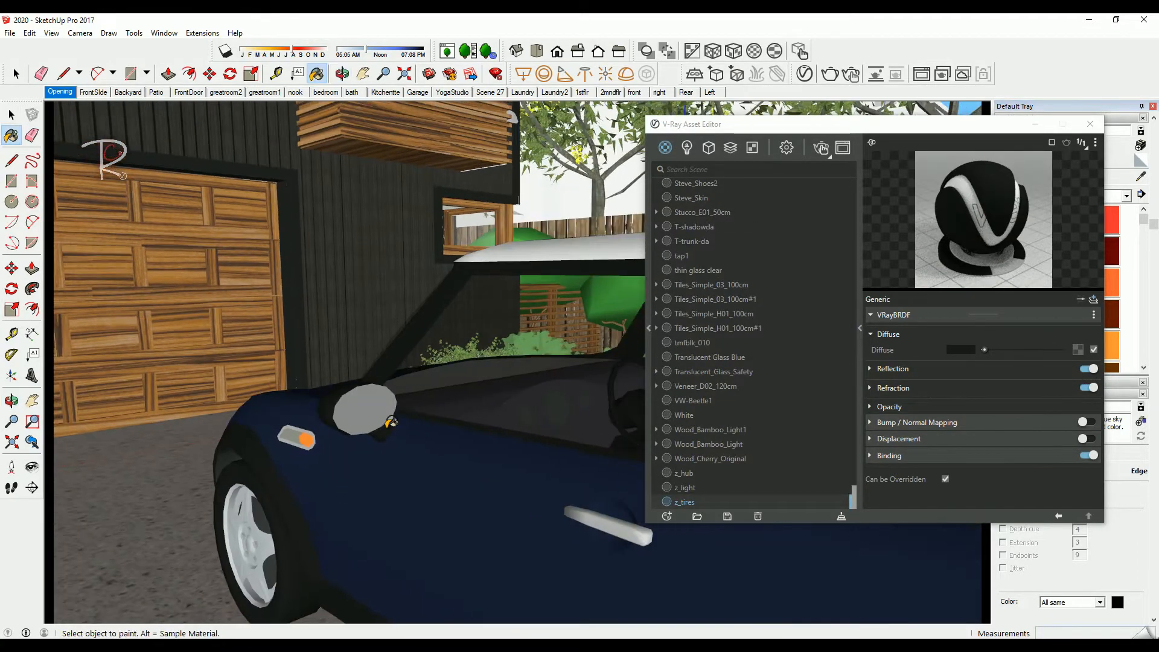
# Sample the car's white roof paint and examine its reflection settings
pyautogui.scroll(-3, 402, 410)
pyautogui.keyDown('alt'); pyautogui.click(553, 303); pyautogui.keyUp('alt')
pyautogui.moveTo(554, 304); pyautogui.dragTo(209, 295, button='middle')
pyautogui.click(938, 366)
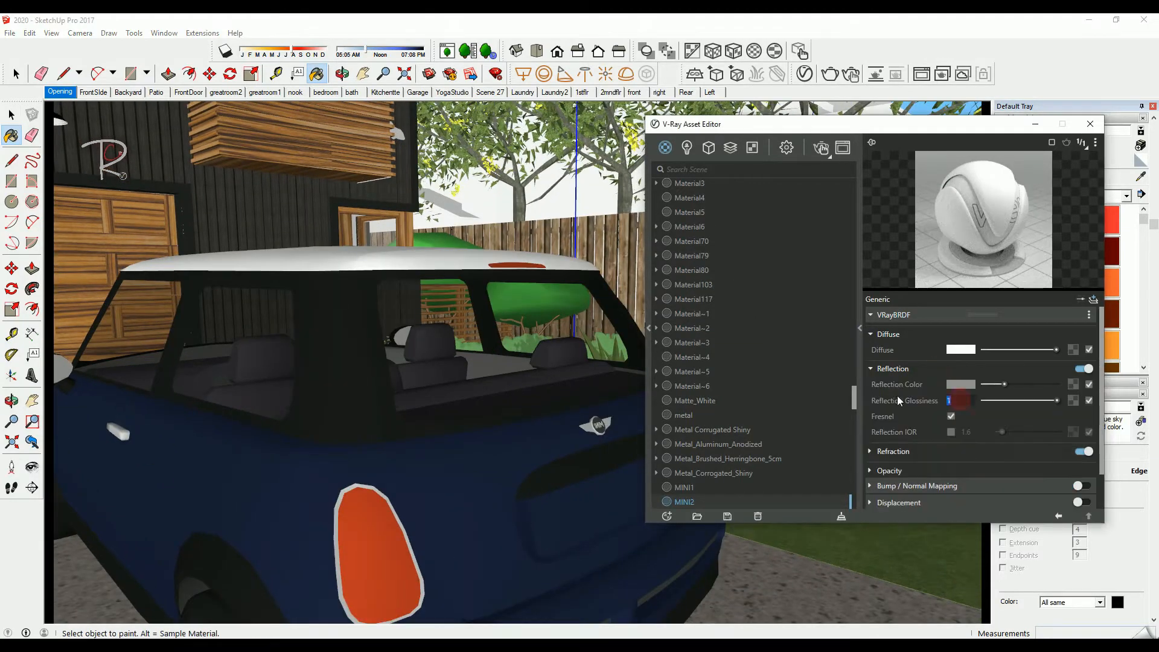
# Open the leafy shrub component on the lawn in front of the garage for editing
pyautogui.scroll(-3, 585, 472)
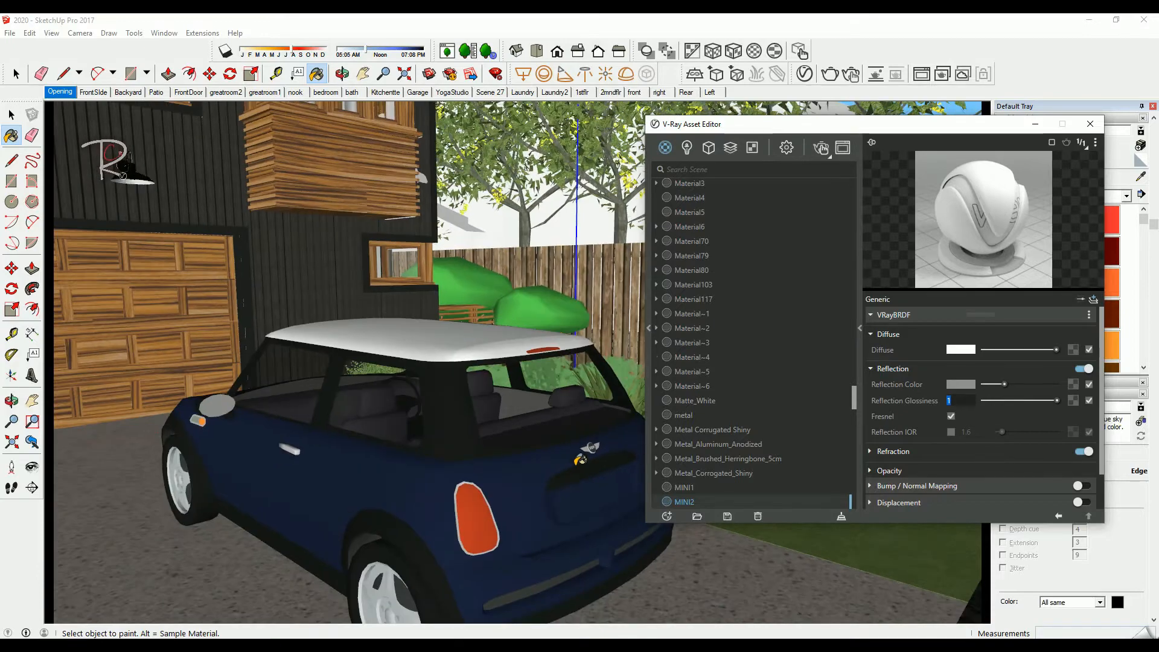
pyautogui.moveTo(423, 465); pyautogui.dragTo(599, 453, button='middle')
pyautogui.moveTo(376, 466); pyautogui.dragTo(670, 414, button='middle')
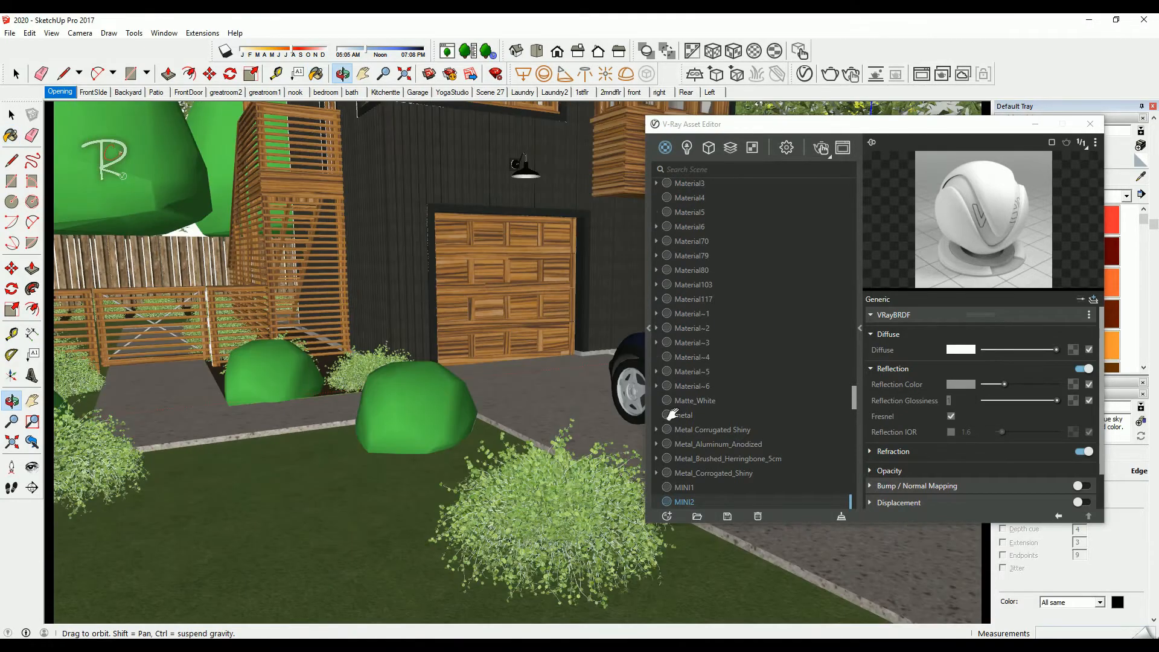
pyautogui.scroll(2, 608, 546)
pyautogui.press('space')
pyautogui.click(576, 516)
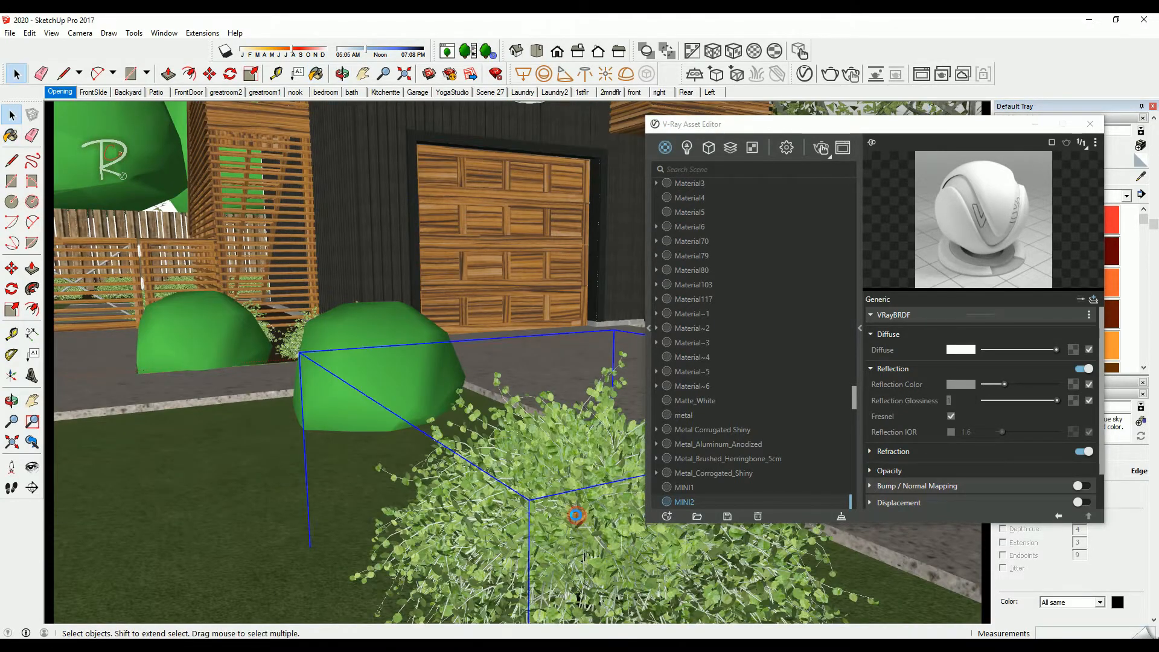
pyautogui.doubleClick(576, 514)
# Sample the leaf material of the shrub inside the open component to preview it
pyautogui.press('b')
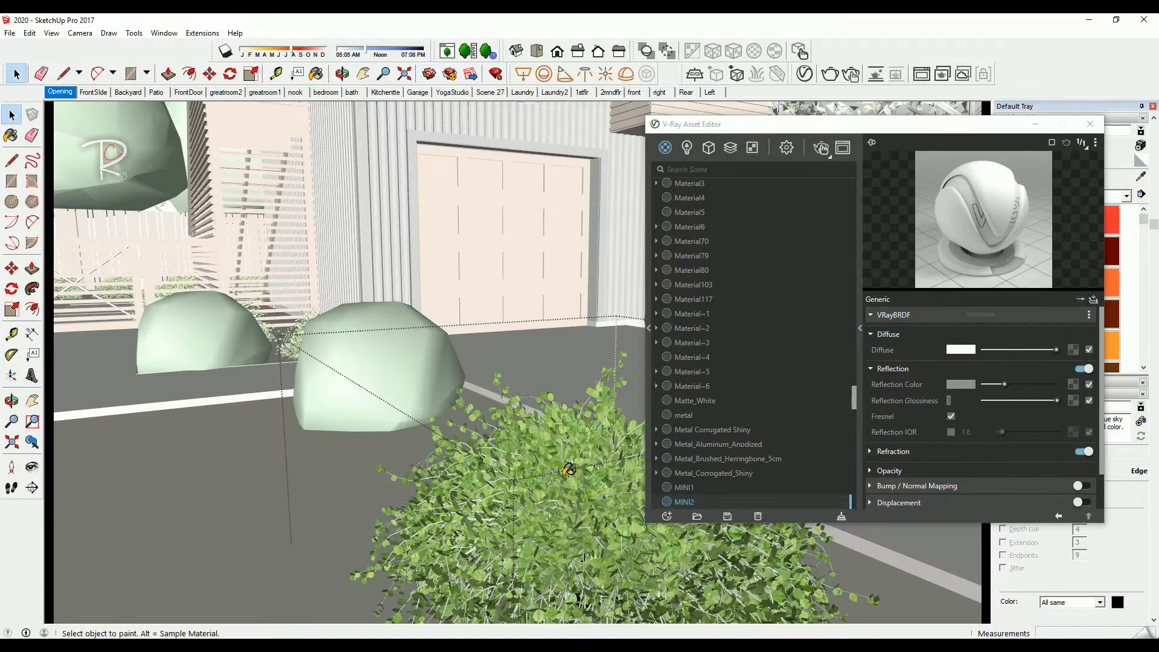
pyautogui.press('i')
pyautogui.press('i')
pyautogui.press('i')
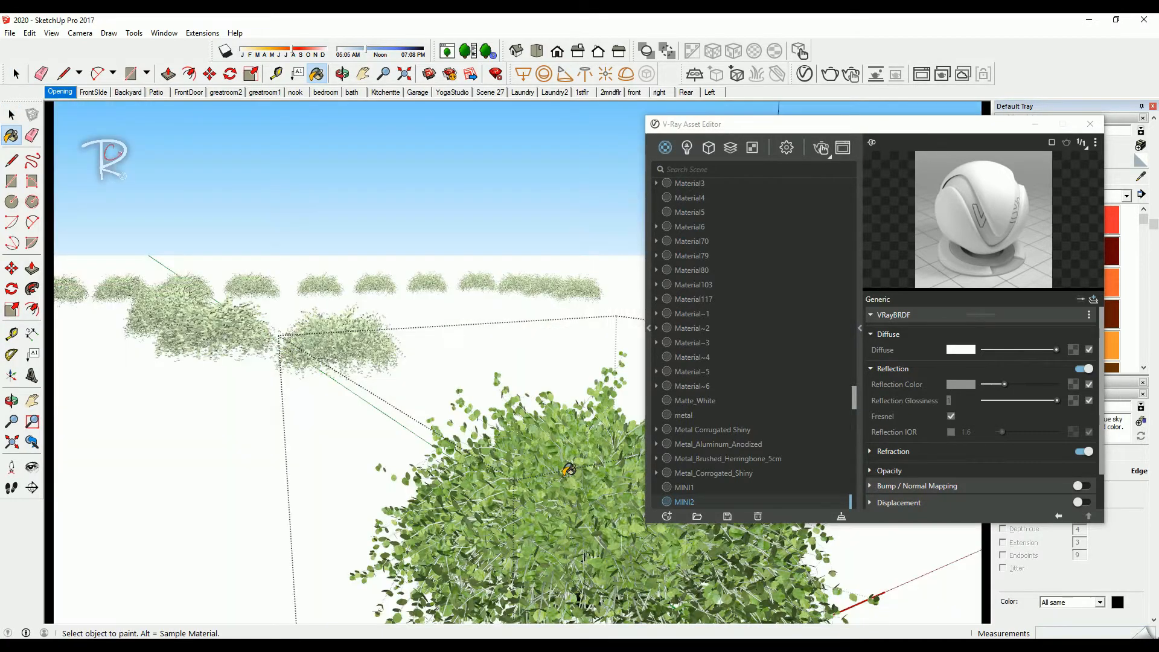
pyautogui.press('i')
pyautogui.press('alt')
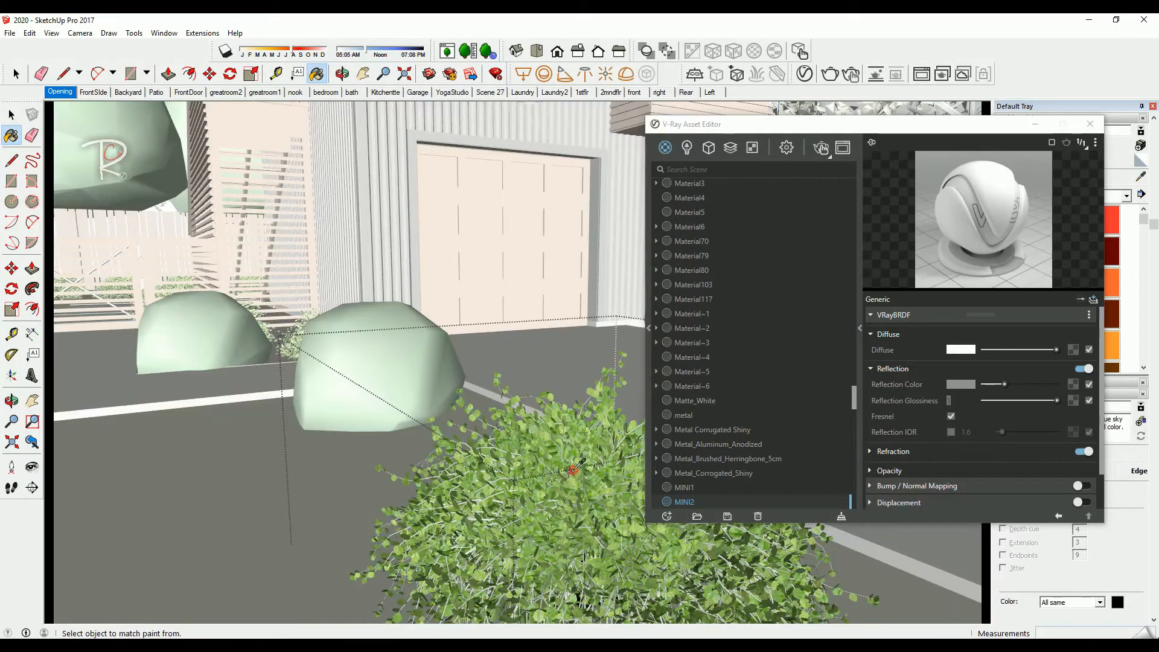
pyautogui.keyDown('alt'); pyautogui.click(572, 469); pyautogui.keyUp('alt')
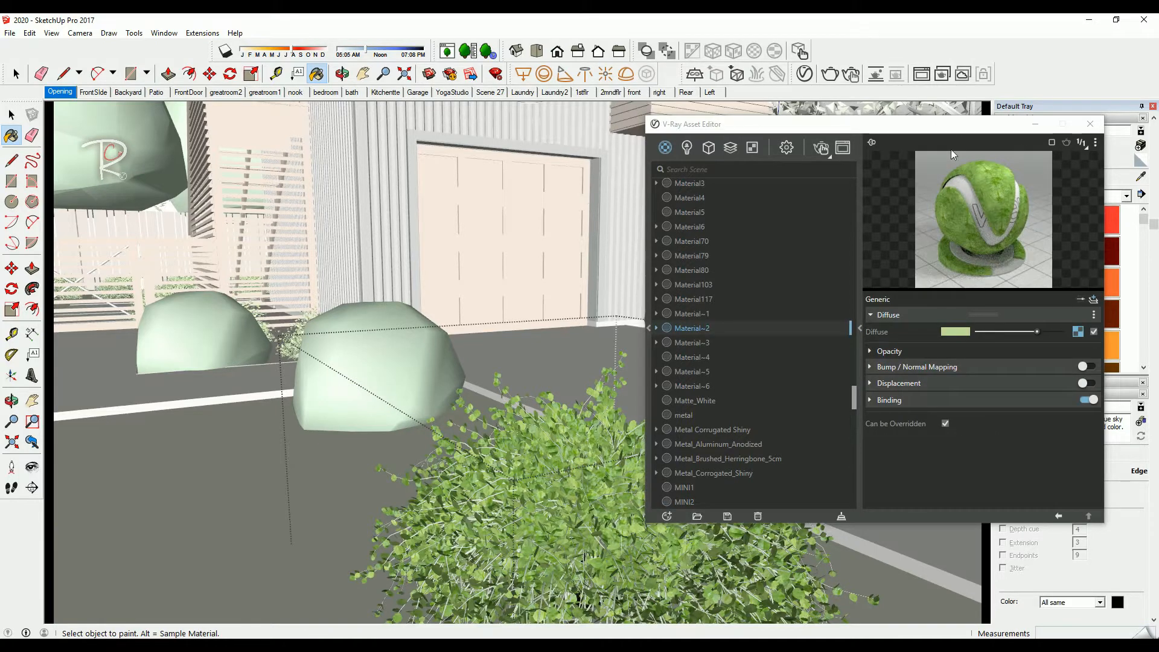
pyautogui.press('space')
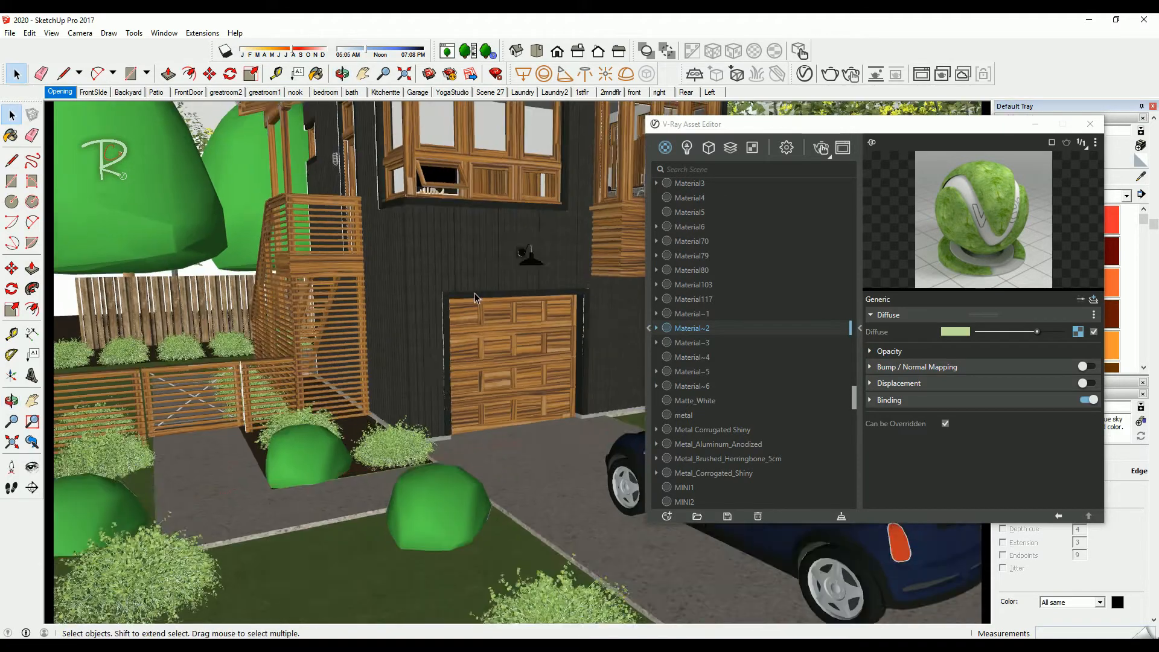
# Sample the dark wall cladding above the garage door and examine its reflection and bump settings
pyautogui.press('b')
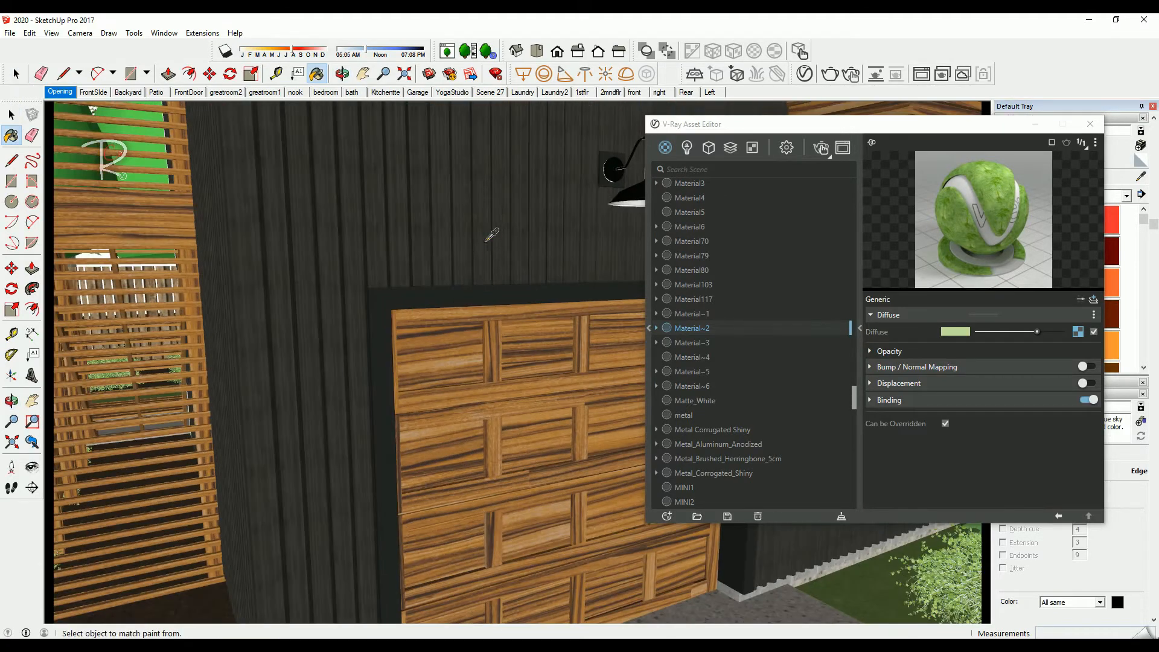
pyautogui.keyDown('alt'); pyautogui.click(484, 241); pyautogui.keyUp('alt')
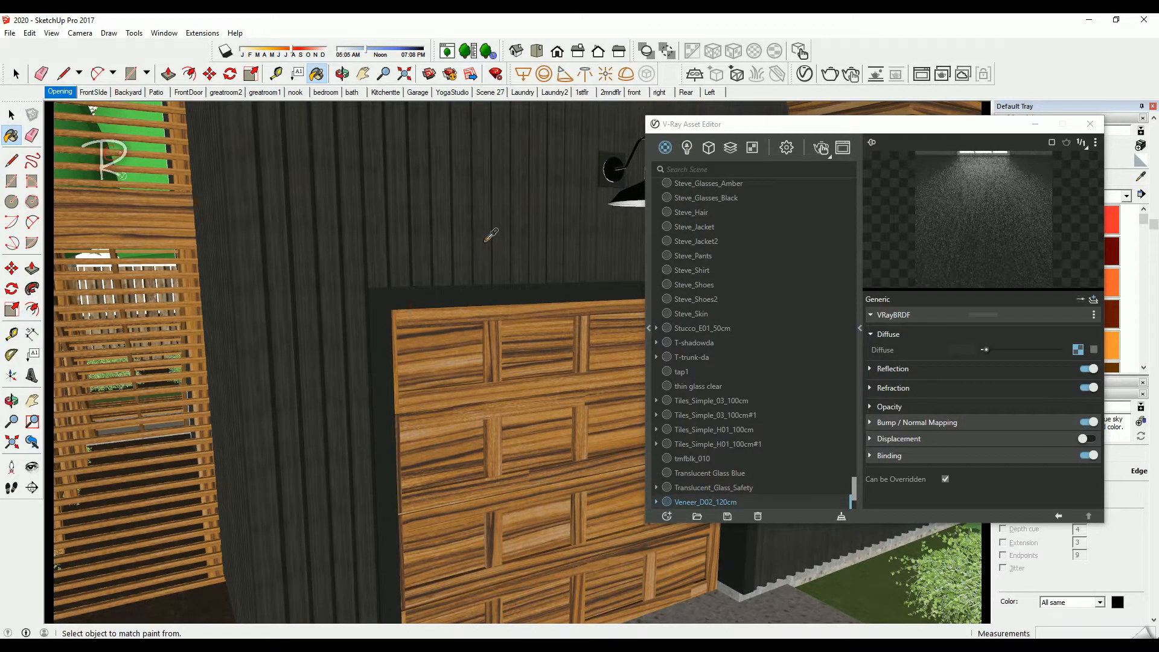
pyautogui.click(902, 369)
pyautogui.scroll(-1, 915, 396)
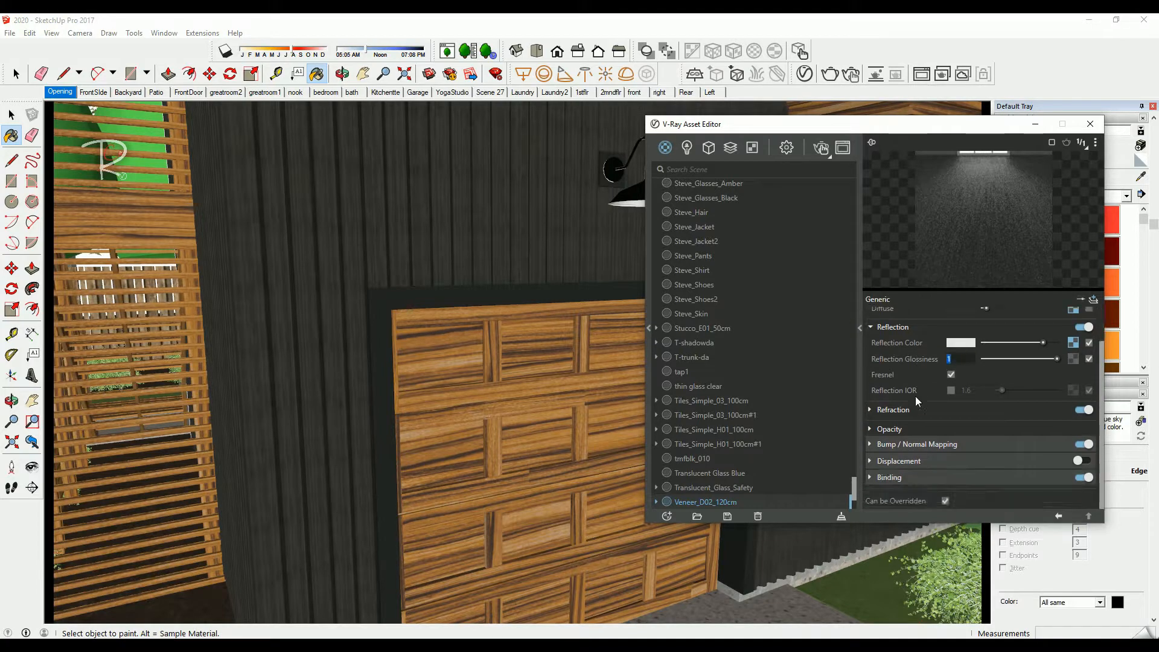
pyautogui.click(928, 442)
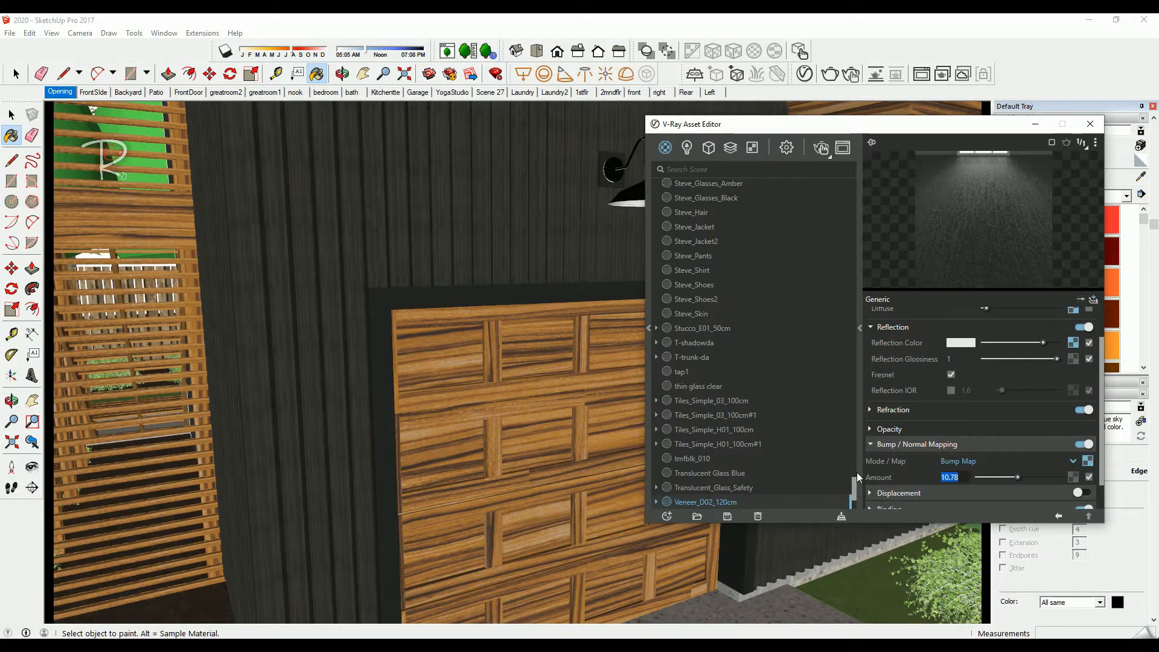
# Sample the wood of the garage door and examine its reflection settings
pyautogui.scroll(3, 452, 365)
pyautogui.keyDown('alt'); pyautogui.click(453, 365); pyautogui.keyUp('alt')
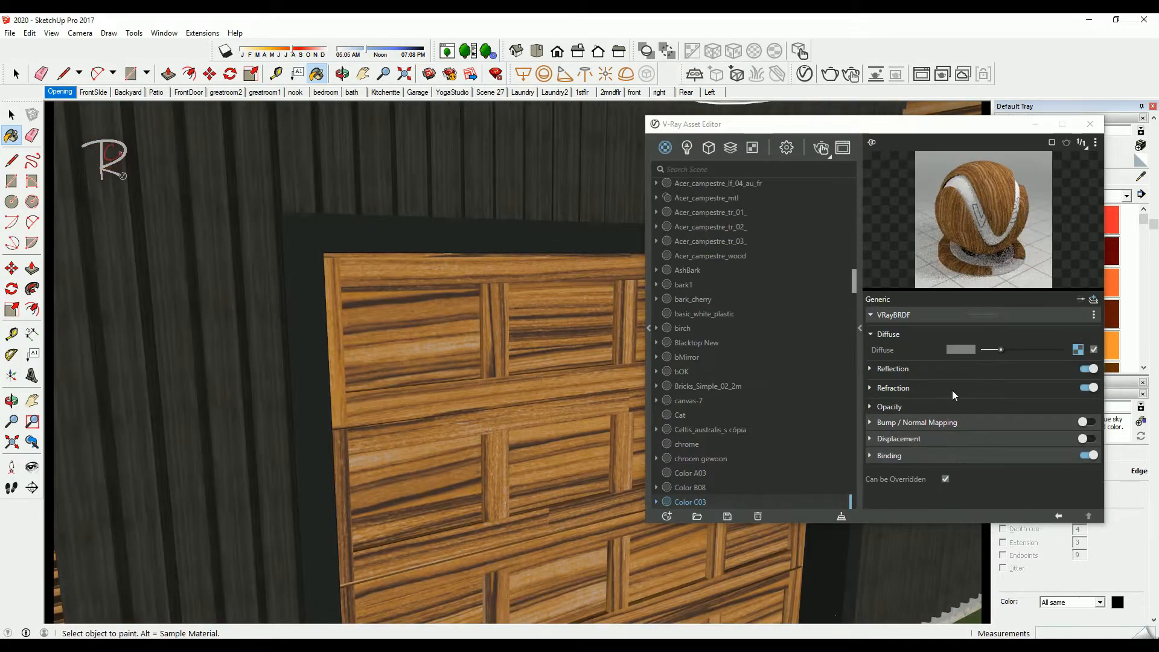
pyautogui.click(931, 370)
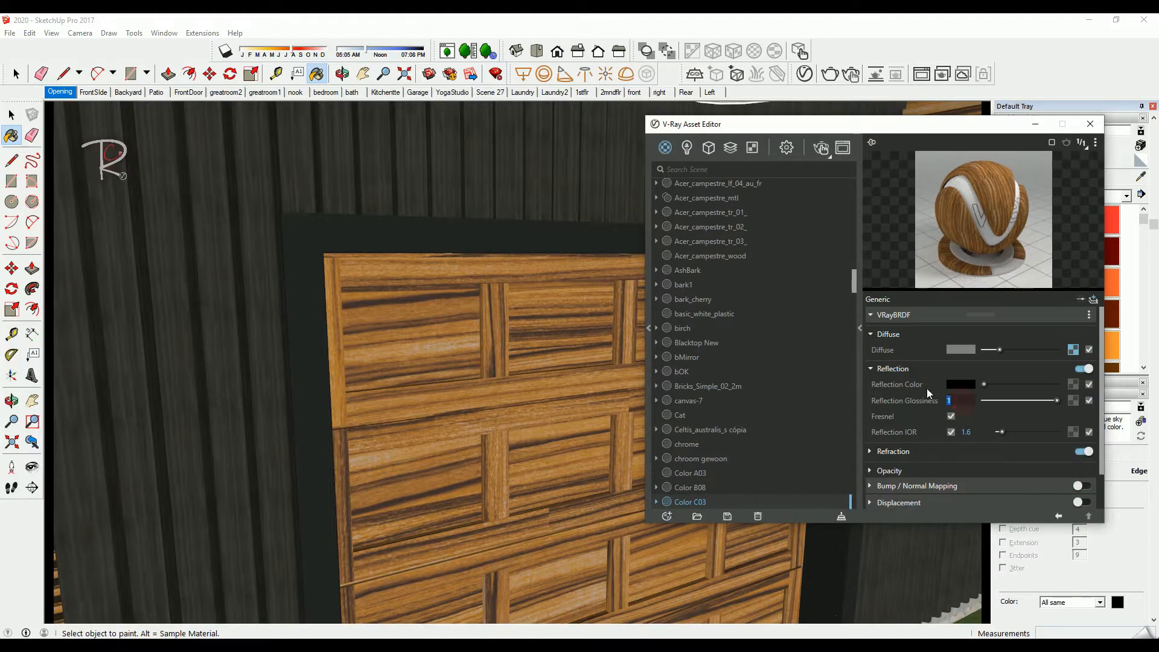
# Sample the upper-floor window glass and the black wall lamp above the garage to preview their materials
pyautogui.scroll(-4, 751, 353)
pyautogui.scroll(-5, 551, 313)
pyautogui.keyDown('shift'); pyautogui.moveTo(532, 318); pyautogui.dragTo(317, 613, button='middle'); pyautogui.keyUp('shift')
pyautogui.keyDown('alt'); pyautogui.click(306, 244); pyautogui.keyUp('alt')
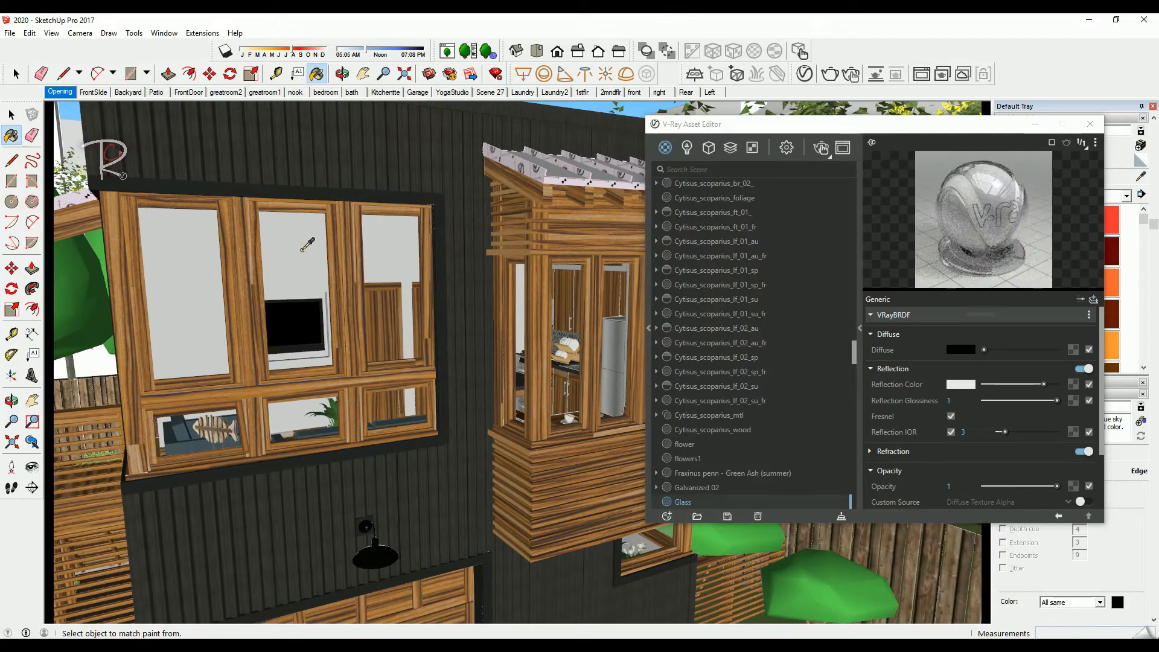
pyautogui.keyDown('alt'); pyautogui.click(206, 305); pyautogui.keyUp('alt')
pyautogui.scroll(6, 374, 531)
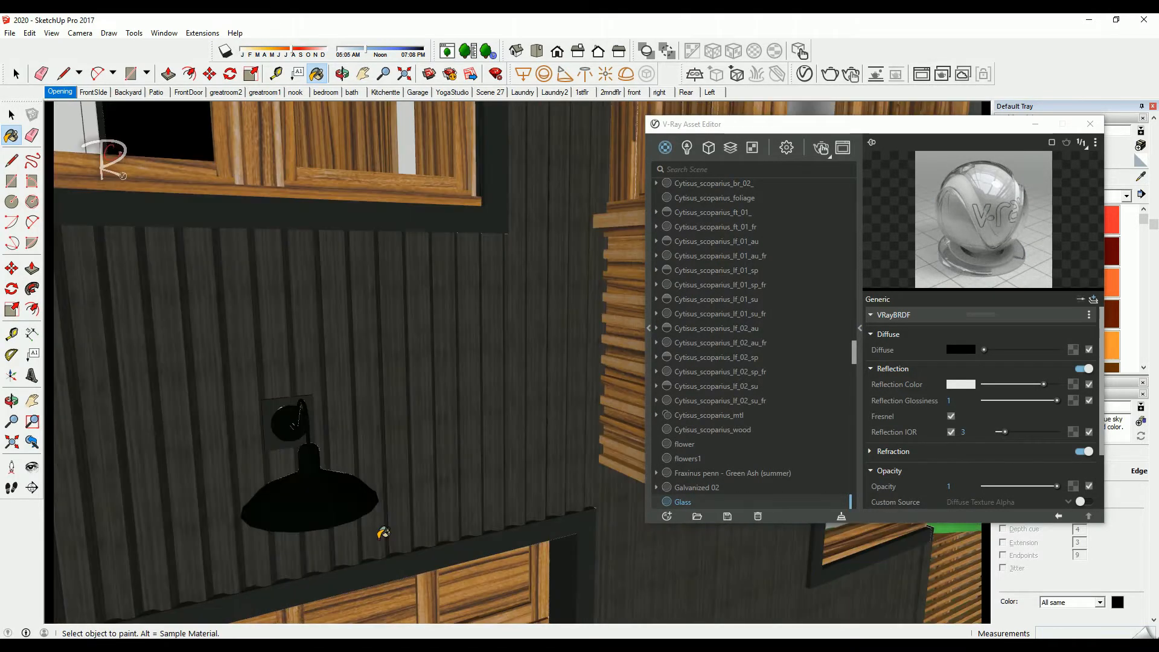
pyautogui.keyDown('alt'); pyautogui.click(302, 474); pyautogui.keyUp('alt')
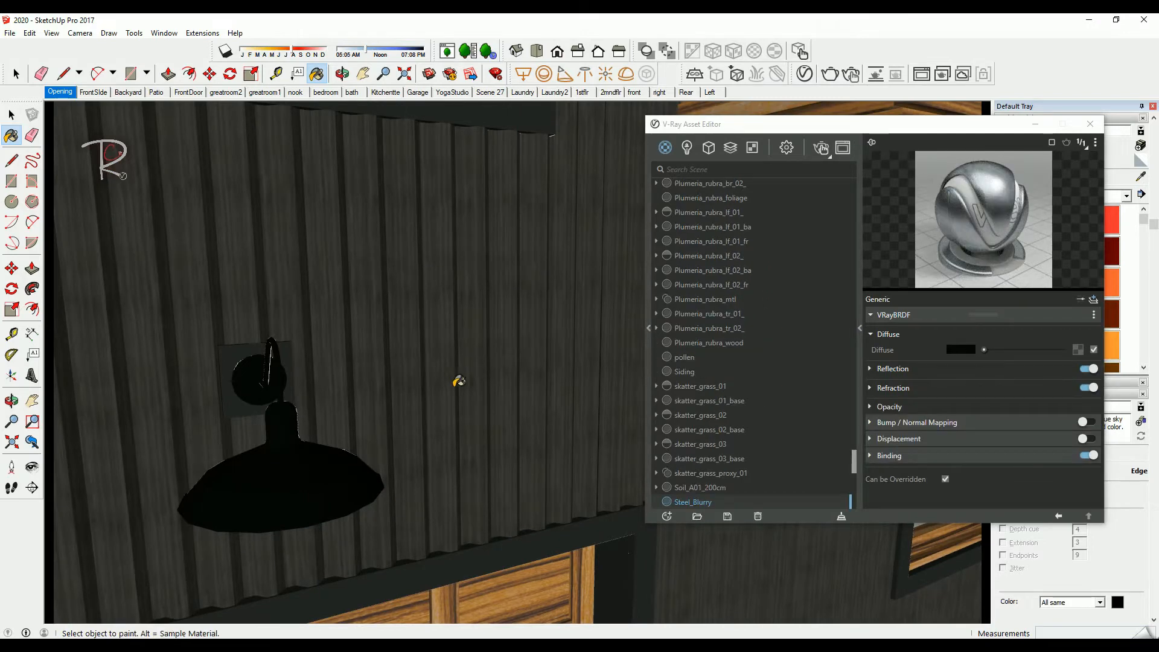
# Sample the black trim around the upper-floor window and the adjacent wall cladding to compare their materials
pyautogui.scroll(-6, 472, 386)
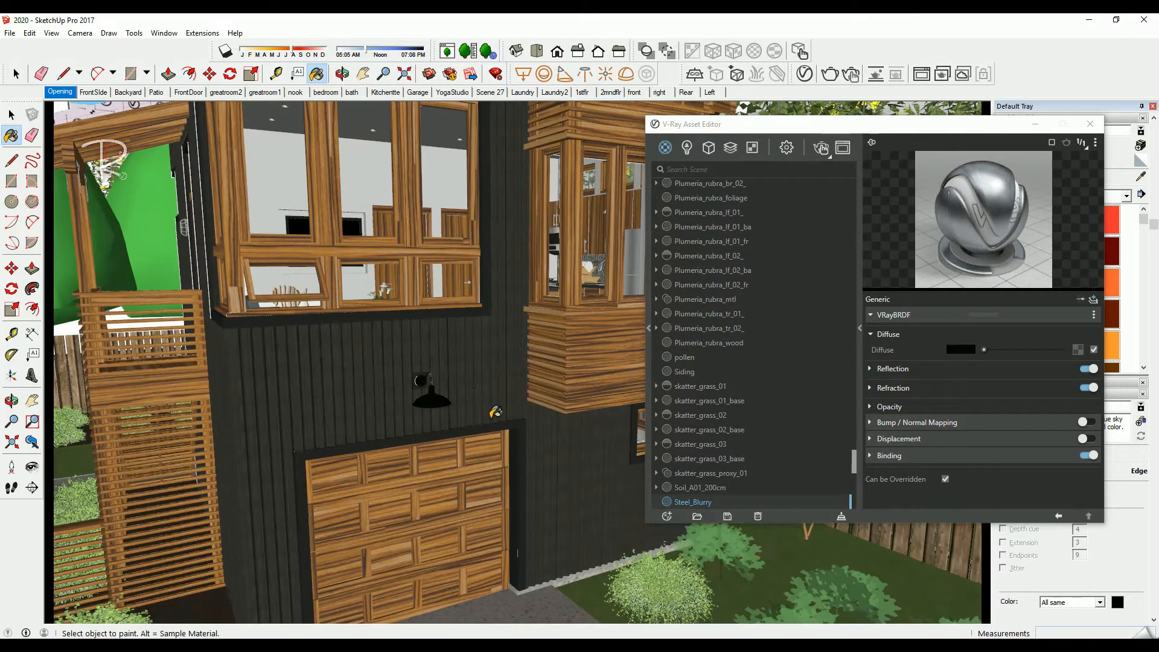
pyautogui.moveTo(490, 416)
pyautogui.keyDown('shift'); pyautogui.mouseDown(button='middle')
pyautogui.moveTo(465, 421)
pyautogui.moveTo(555, 496)
pyautogui.mouseUp(button='middle'); pyautogui.keyUp('shift')
pyautogui.scroll(6, 537, 203)
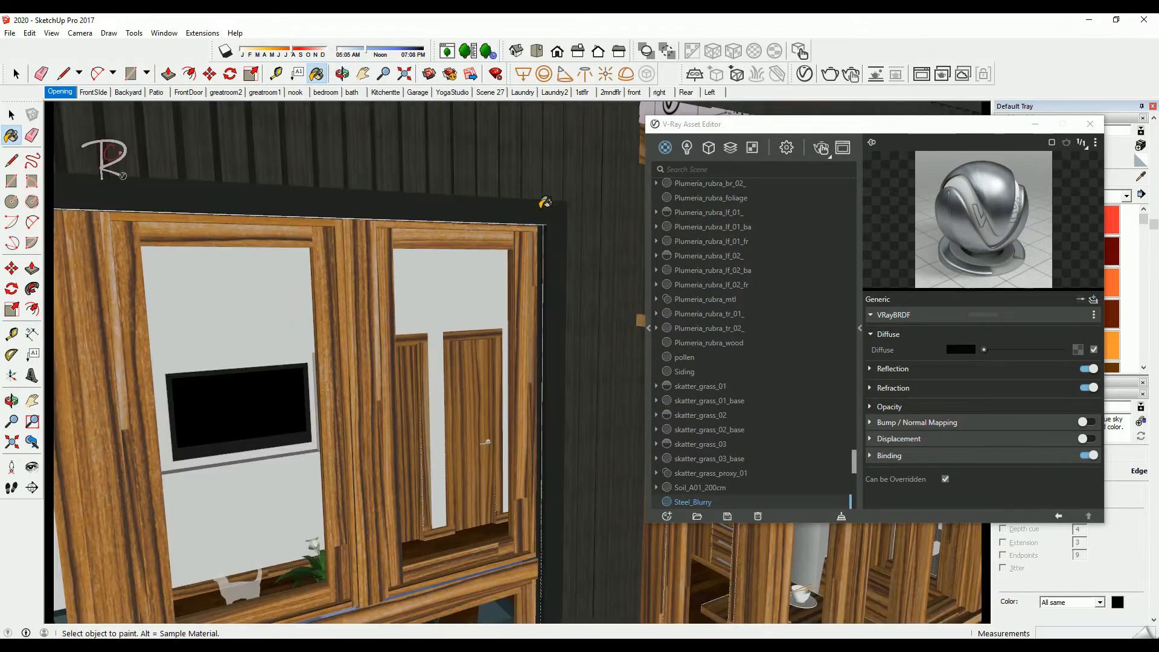
pyautogui.keyDown('alt'); pyautogui.click(574, 209); pyautogui.keyUp('alt')
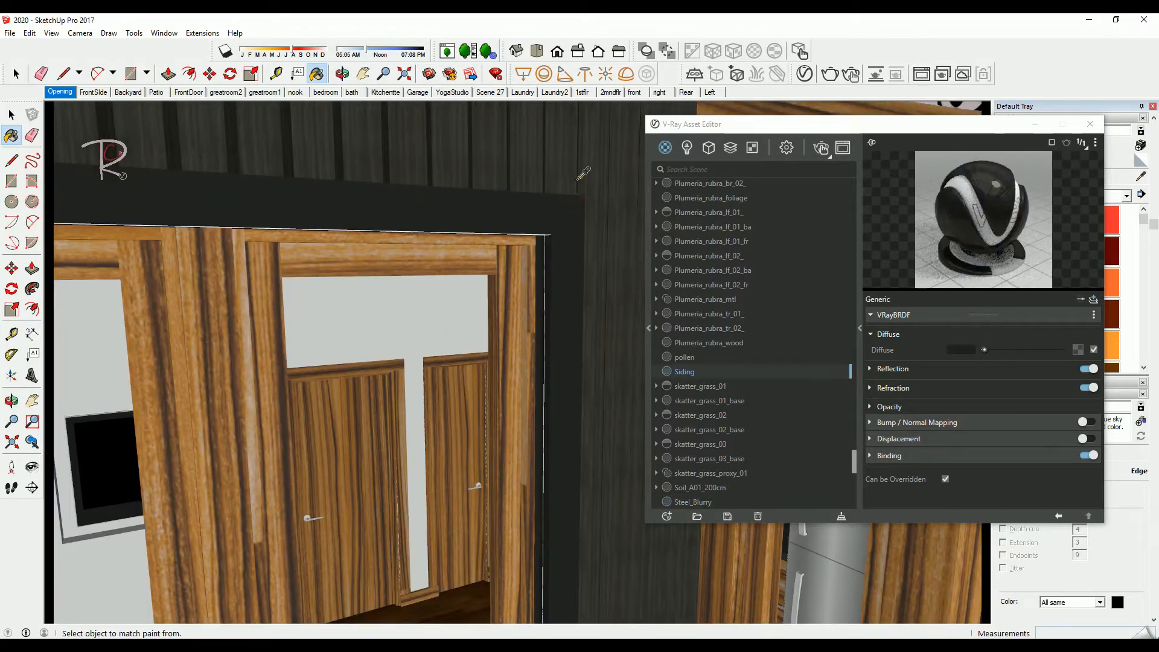
pyautogui.keyDown('alt'); pyautogui.click(570, 162); pyautogui.keyUp('alt')
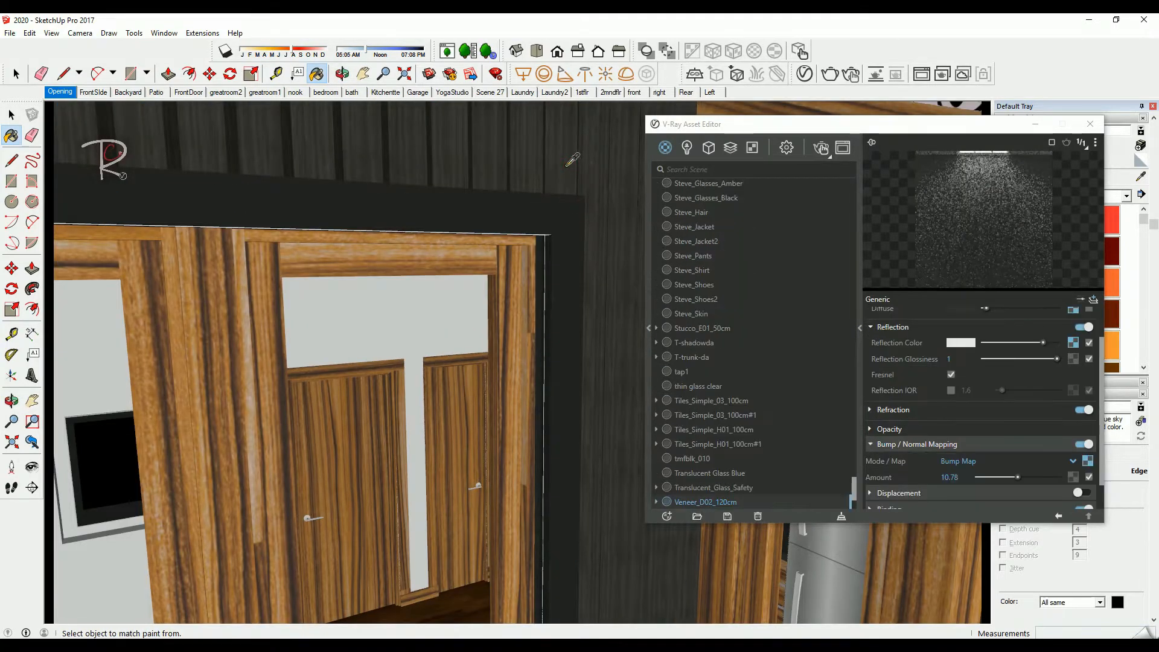
pyautogui.keyDown('alt'); pyautogui.click(570, 209); pyautogui.keyUp('alt')
# Sample the small awning roof's patterned edge strips and grey panels, switching the edge material's preview to a floor scene
pyautogui.scroll(-3, 568, 211)
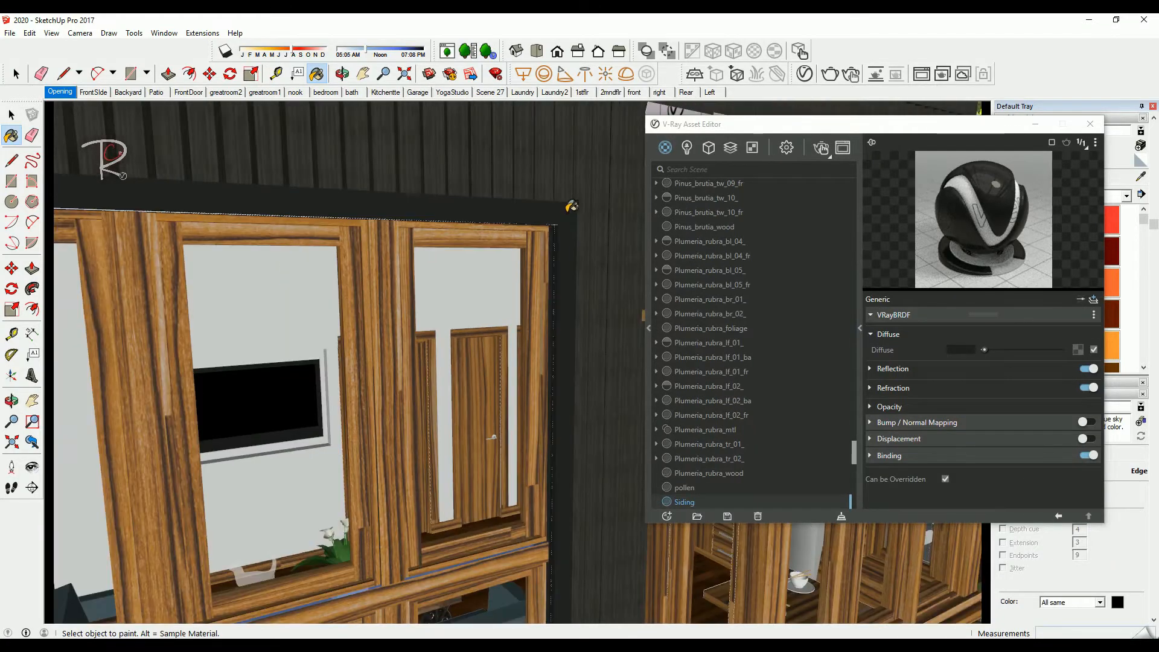
pyautogui.moveTo(567, 211); pyautogui.dragTo(361, 286, button='middle')
pyautogui.scroll(8, 452, 320)
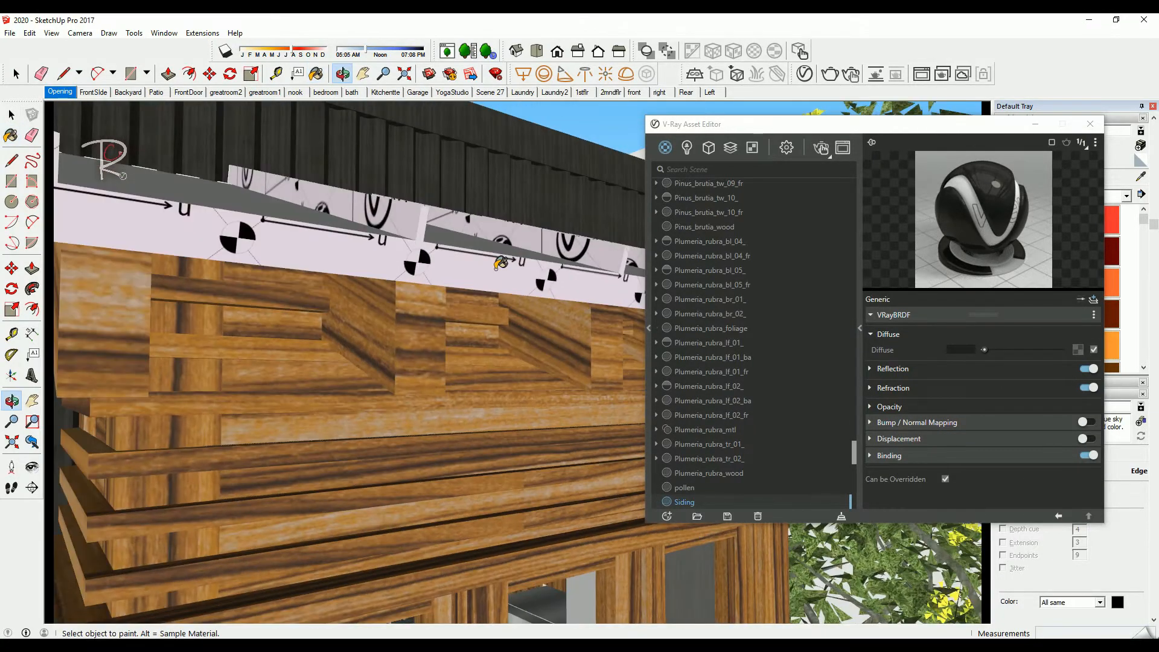
pyautogui.keyDown('alt'); pyautogui.click(508, 262); pyautogui.keyUp('alt')
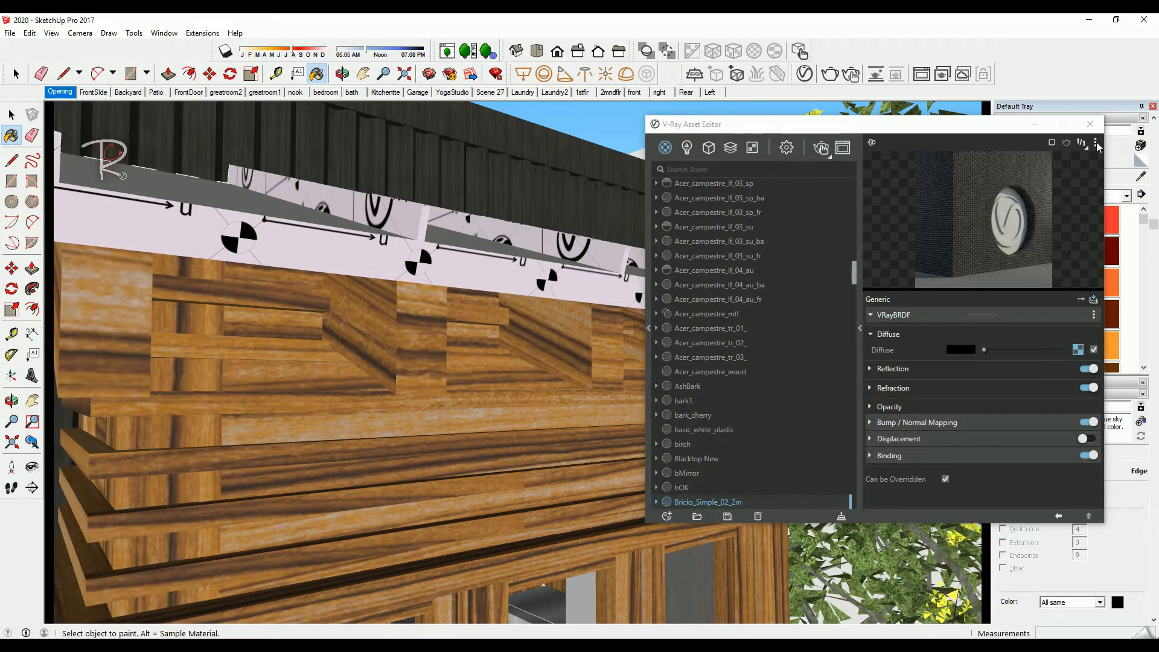
pyautogui.click(1065, 143)
pyautogui.click(1050, 193)
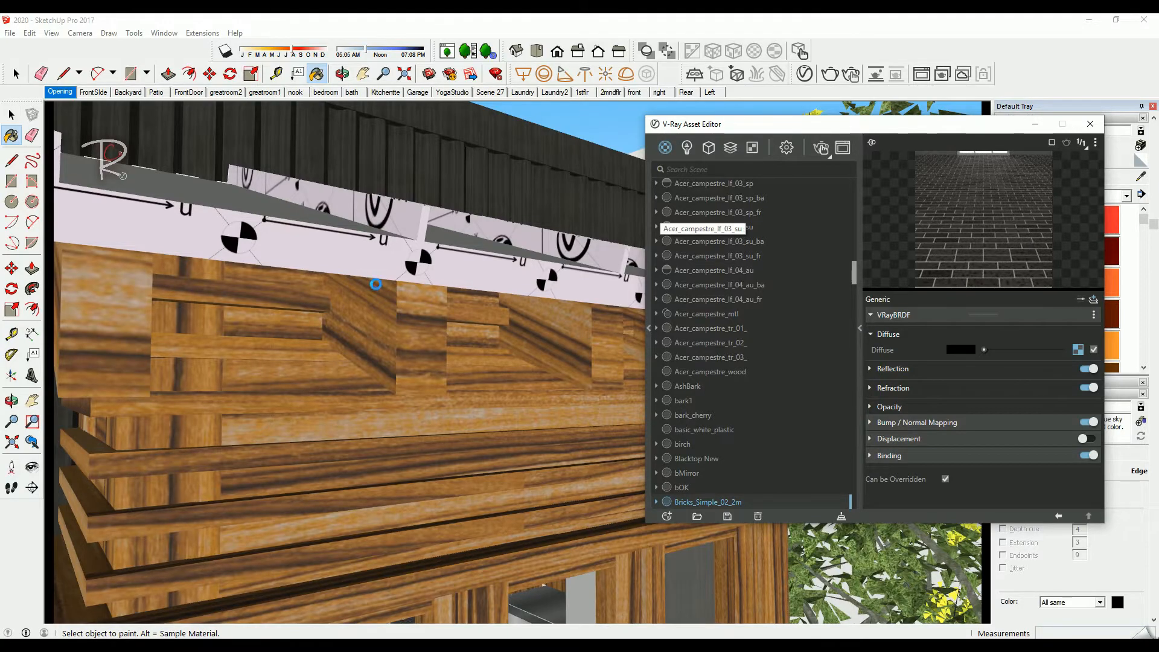
pyautogui.moveTo(387, 205); pyautogui.dragTo(392, 244, button='middle')
pyautogui.keyDown('alt'); pyautogui.click(324, 305); pyautogui.keyUp('alt')
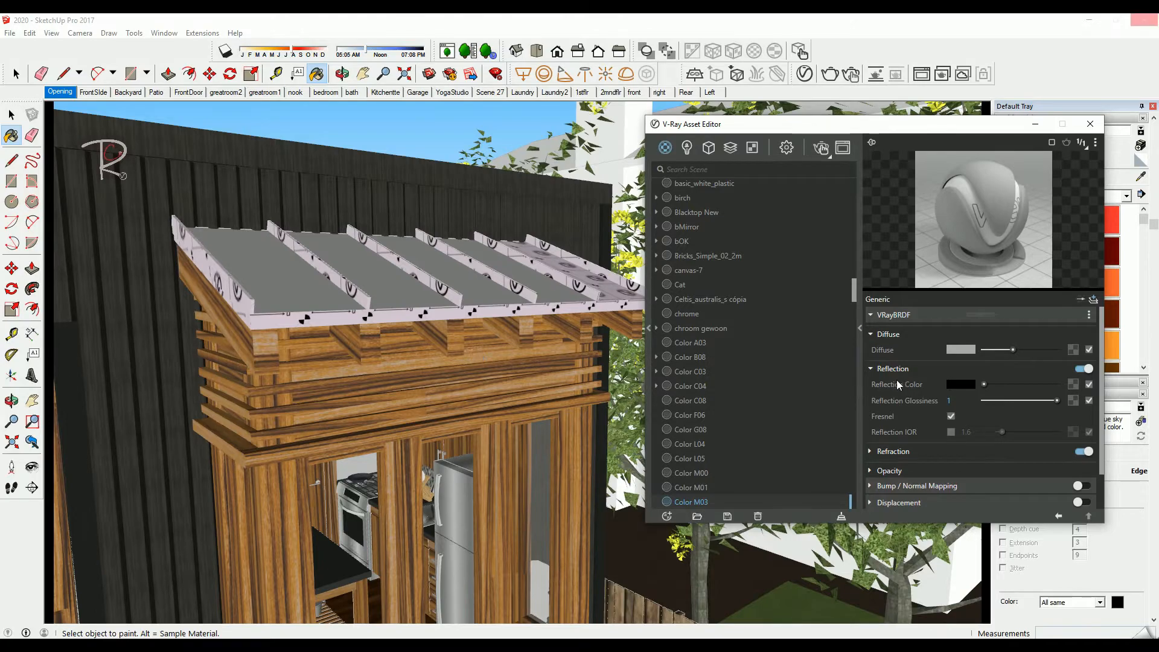
# Sample the wooden fence boards and the garden bed soil behind the shrubs to preview their materials
pyautogui.moveTo(478, 386); pyautogui.dragTo(543, 320, button='middle')
pyautogui.scroll(-5, 543, 320)
pyautogui.moveTo(458, 368); pyautogui.dragTo(369, 361, button='middle')
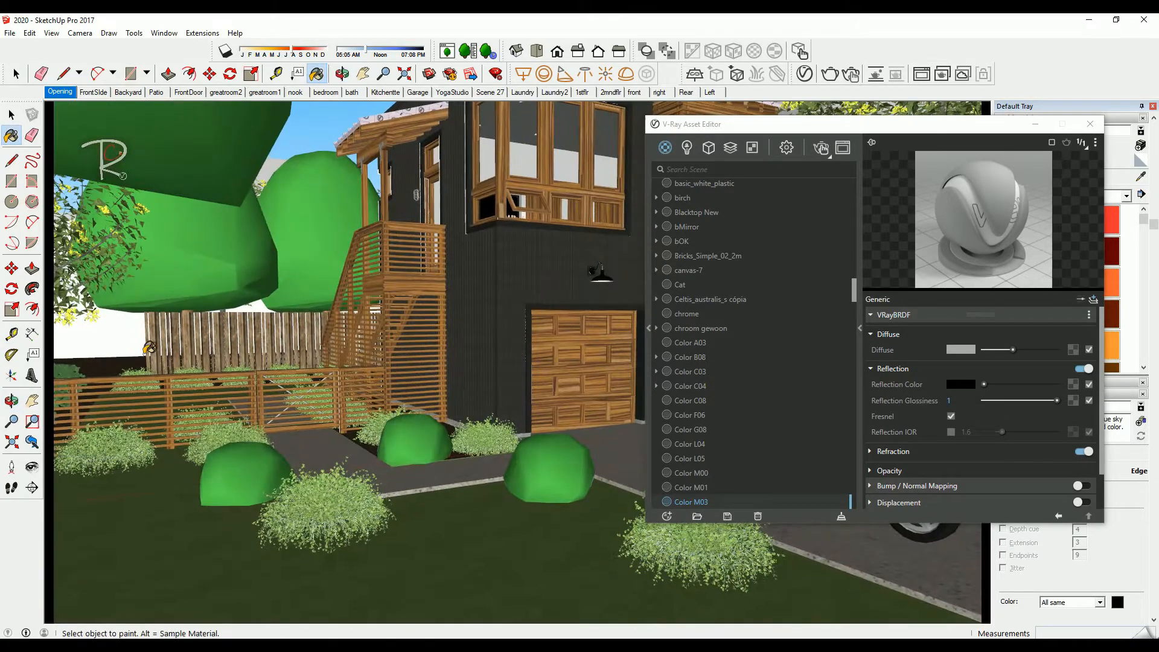
pyautogui.scroll(5, 151, 348)
pyautogui.moveTo(151, 348); pyautogui.dragTo(266, 289, button='middle')
pyautogui.scroll(6, 278, 276)
pyautogui.keyDown('alt'); pyautogui.click(278, 276); pyautogui.keyUp('alt')
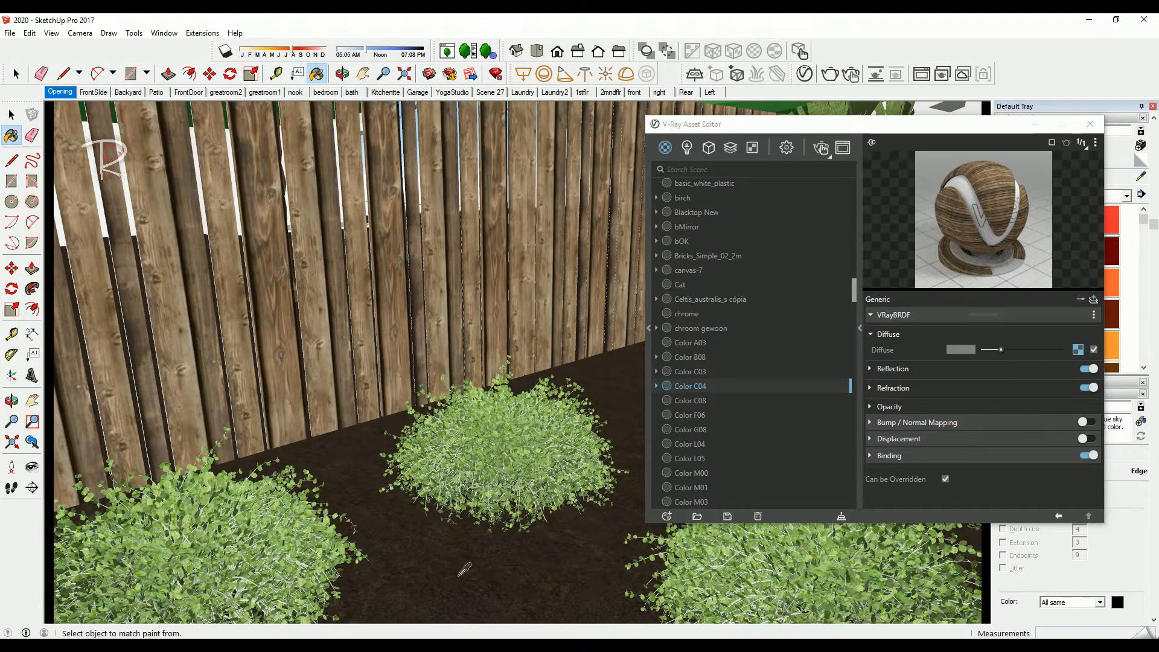
pyautogui.keyDown('alt'); pyautogui.click(458, 574); pyautogui.keyUp('alt')
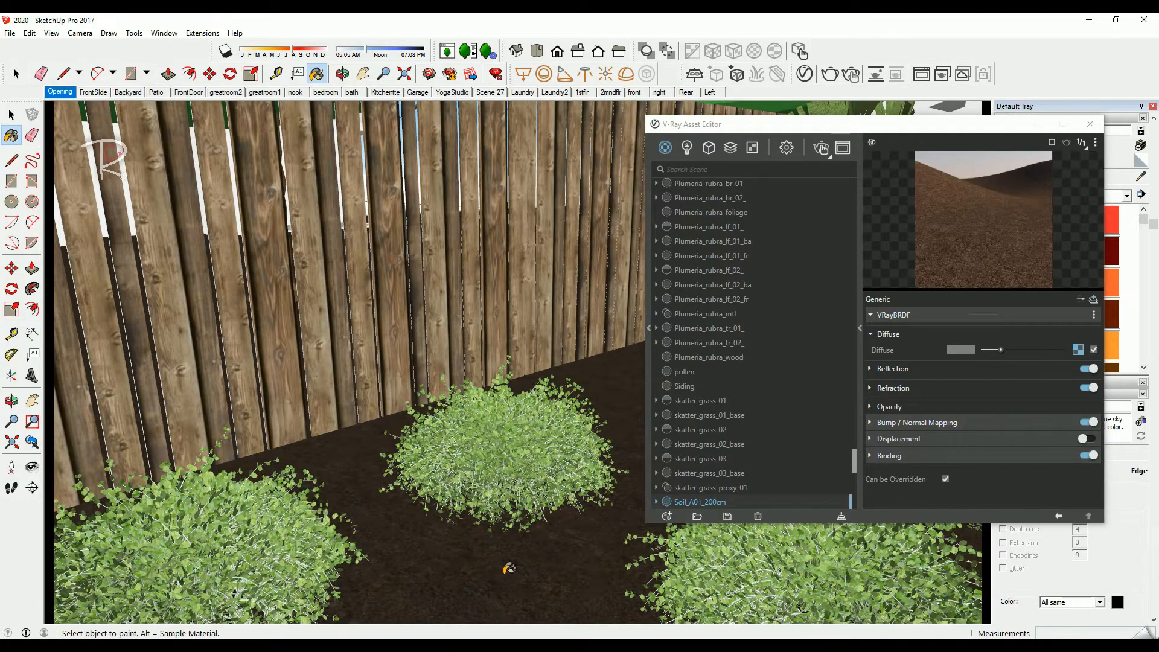
# Sample the black barbecue grill and the foliage of the yellow-flowering tree to preview their materials
pyautogui.moveTo(492, 483)
pyautogui.mouseDown(button='middle')
pyautogui.moveTo(651, 587)
pyautogui.moveTo(354, 536)
pyautogui.moveTo(556, 440)
pyautogui.moveTo(624, 440)
pyautogui.moveTo(291, 619)
pyautogui.moveTo(543, 458)
pyautogui.moveTo(292, 535)
pyautogui.moveTo(411, 443)
pyautogui.moveTo(365, 346)
pyautogui.moveTo(388, 393)
pyautogui.mouseUp(button='middle')
pyautogui.scroll(5, 397, 417)
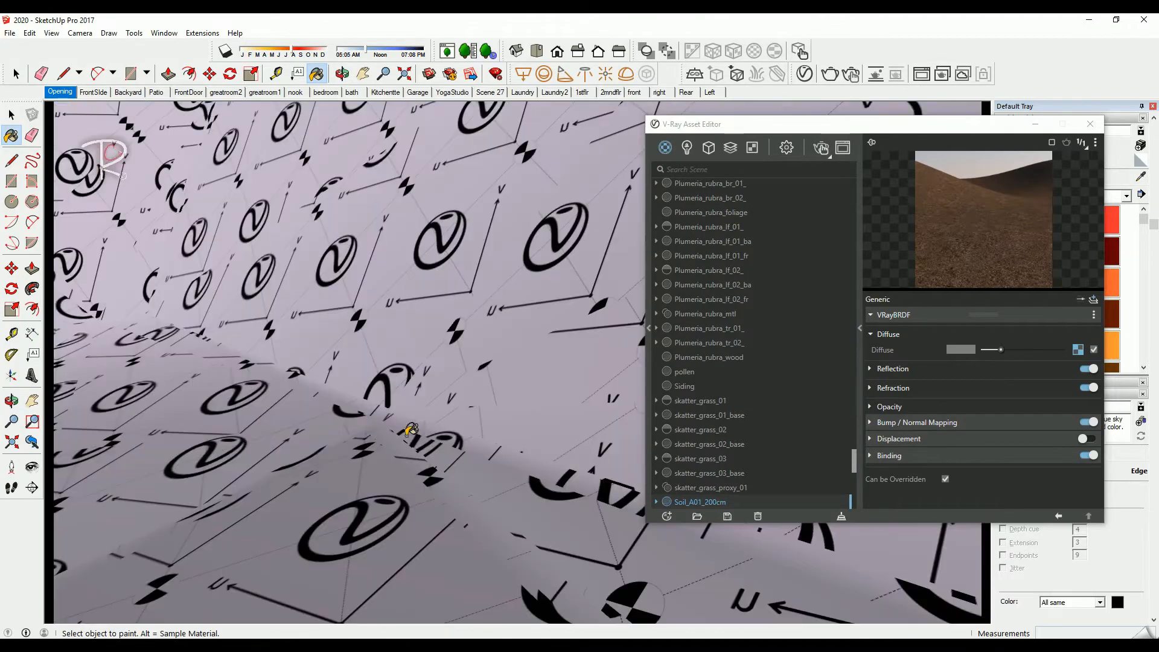
pyautogui.keyDown('shift'); pyautogui.moveTo(406, 440); pyautogui.dragTo(414, 443, button='middle'); pyautogui.keyUp('shift')
pyautogui.scroll(-5, 415, 443)
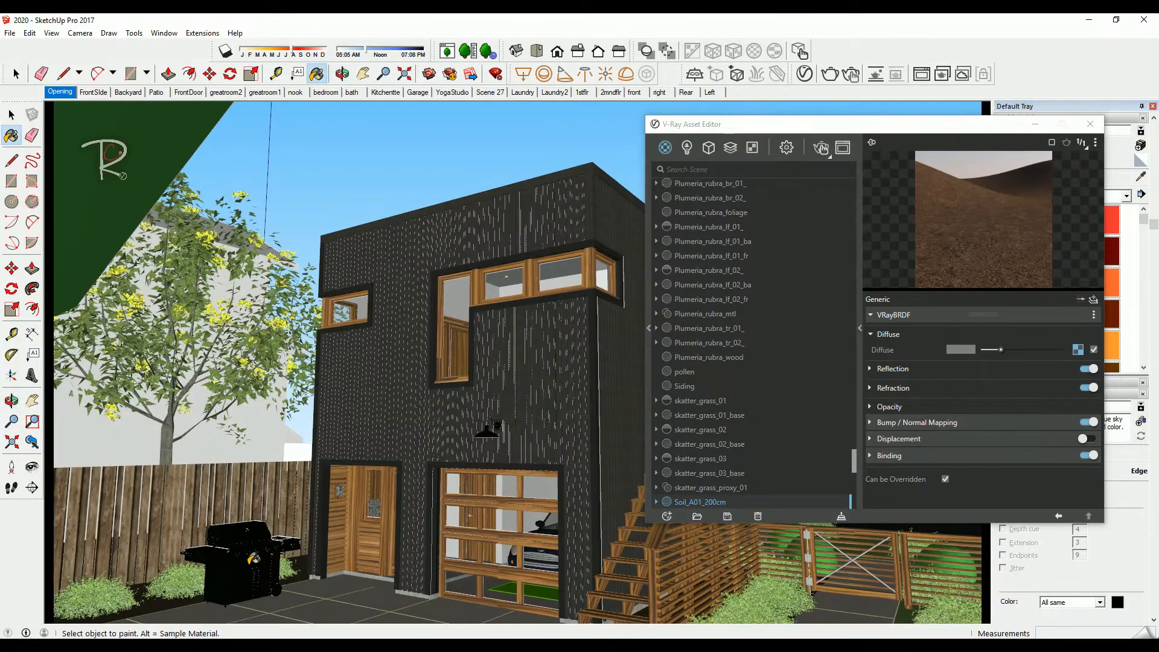
pyautogui.scroll(1, 256, 559)
pyautogui.keyDown('shift'); pyautogui.moveTo(259, 556); pyautogui.dragTo(388, 597, button='middle'); pyautogui.keyUp('shift')
pyautogui.scroll(3, 282, 496)
pyautogui.keyDown('alt'); pyautogui.click(288, 474); pyautogui.keyUp('alt')
pyautogui.scroll(-1, 289, 472)
pyautogui.scroll(3, 359, 456)
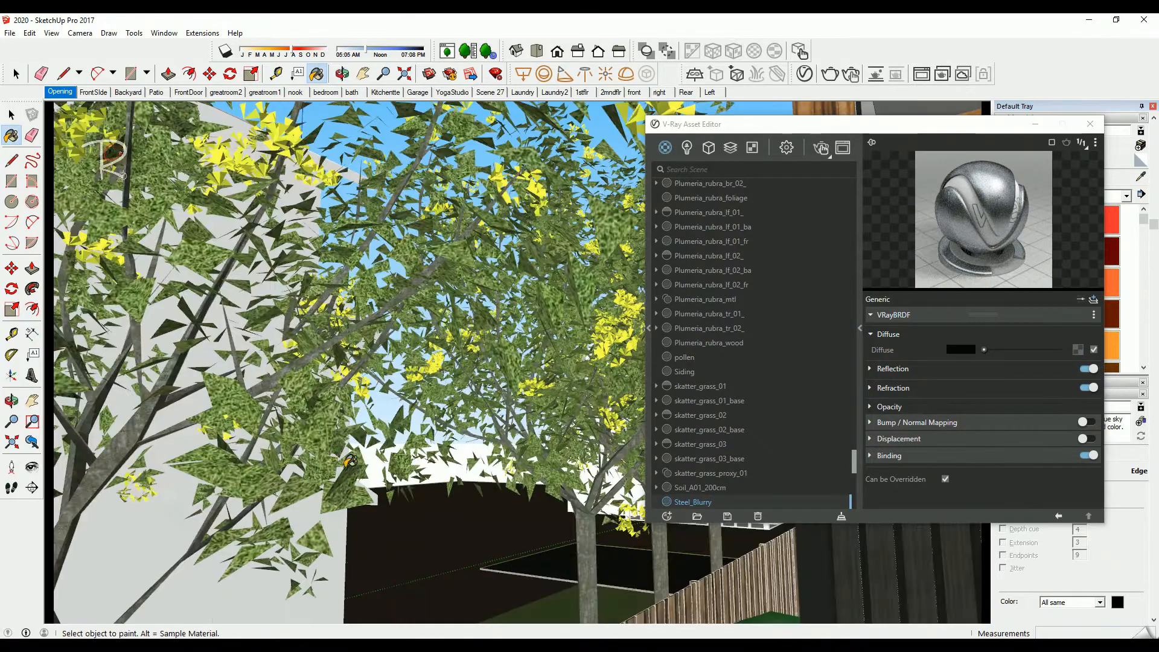
pyautogui.keyDown('alt'); pyautogui.click(266, 470); pyautogui.keyUp('alt')
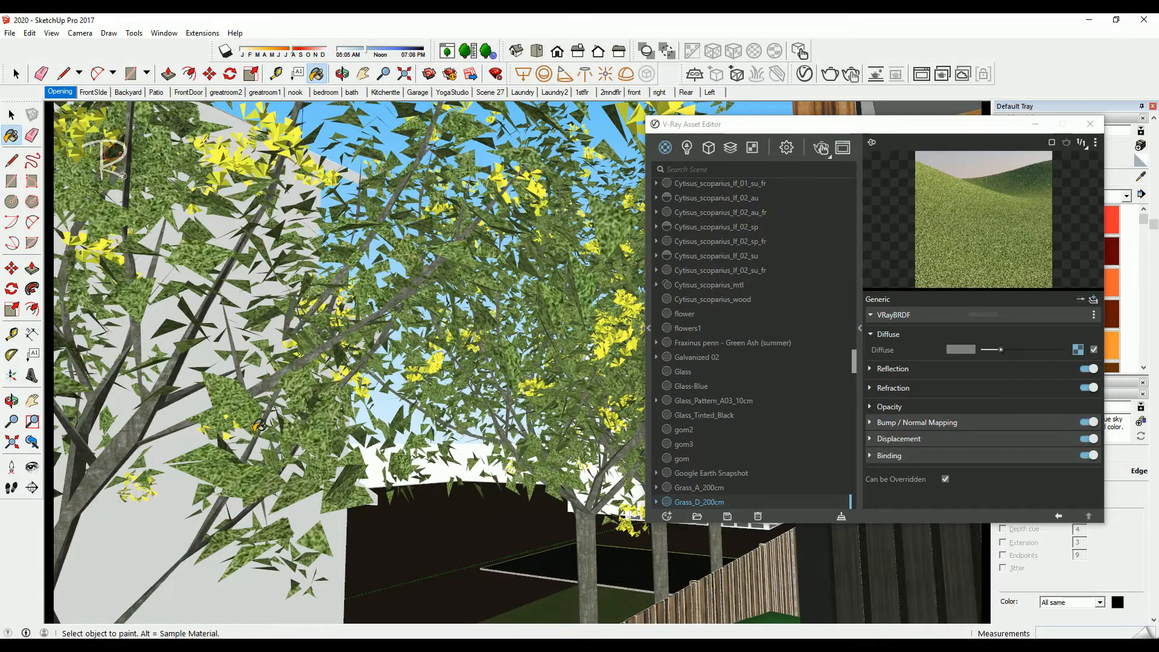
# Return to the Opening scene view and close the V-Ray Asset Editor
pyautogui.scroll(-2, 260, 426)
pyautogui.moveTo(260, 425); pyautogui.dragTo(3, 343, button='middle')
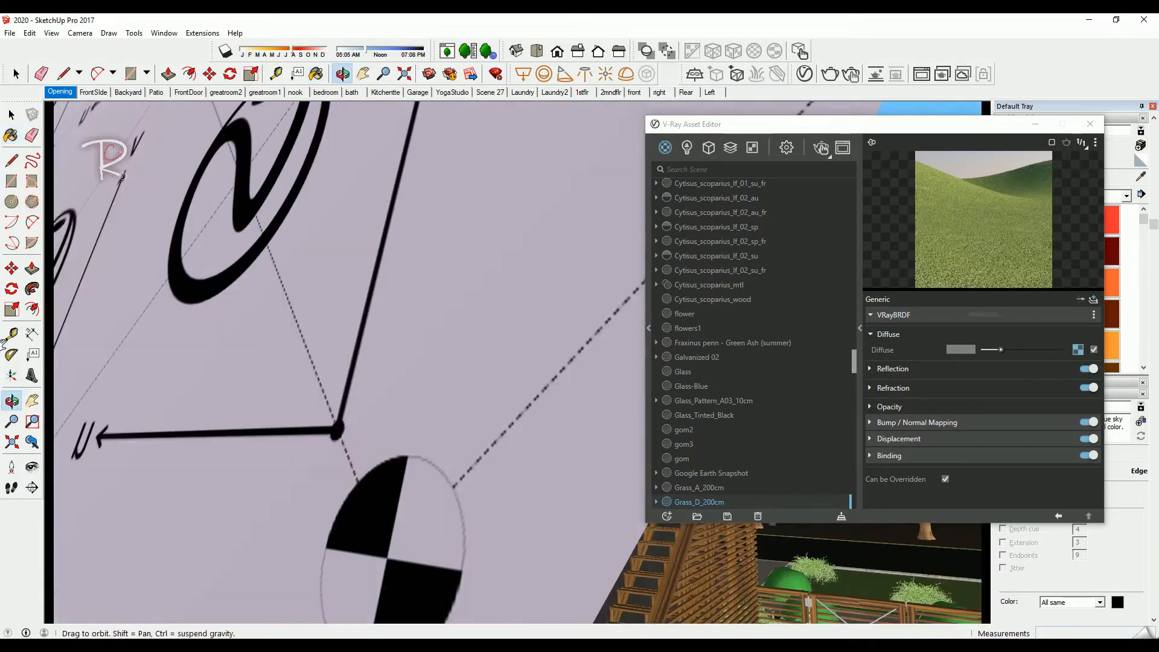
pyautogui.moveTo(353, 502)
pyautogui.keyDown('shift'); pyautogui.mouseDown(button='middle')
pyautogui.moveTo(326, 427)
pyautogui.moveTo(276, 402)
pyautogui.mouseUp(button='middle'); pyautogui.keyUp('shift')
pyautogui.click(60, 93)
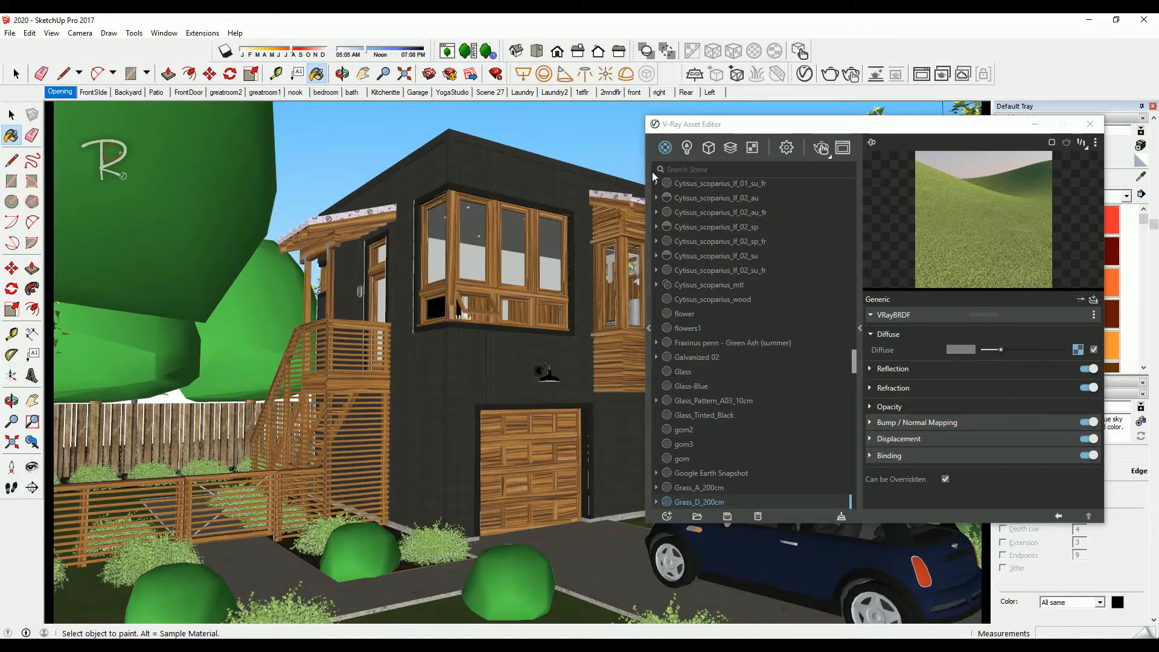
pyautogui.click(1089, 124)
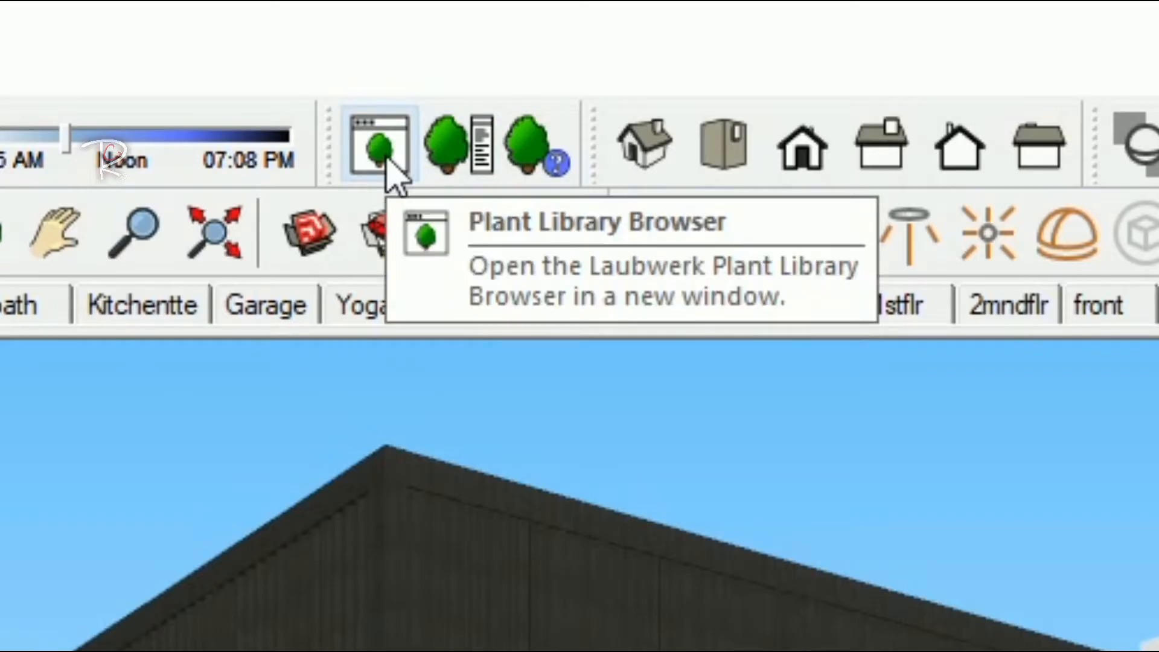
# Open the Laubwerk plant library browser and select a large rounded green tree beside the house
pyautogui.click(380, 148)
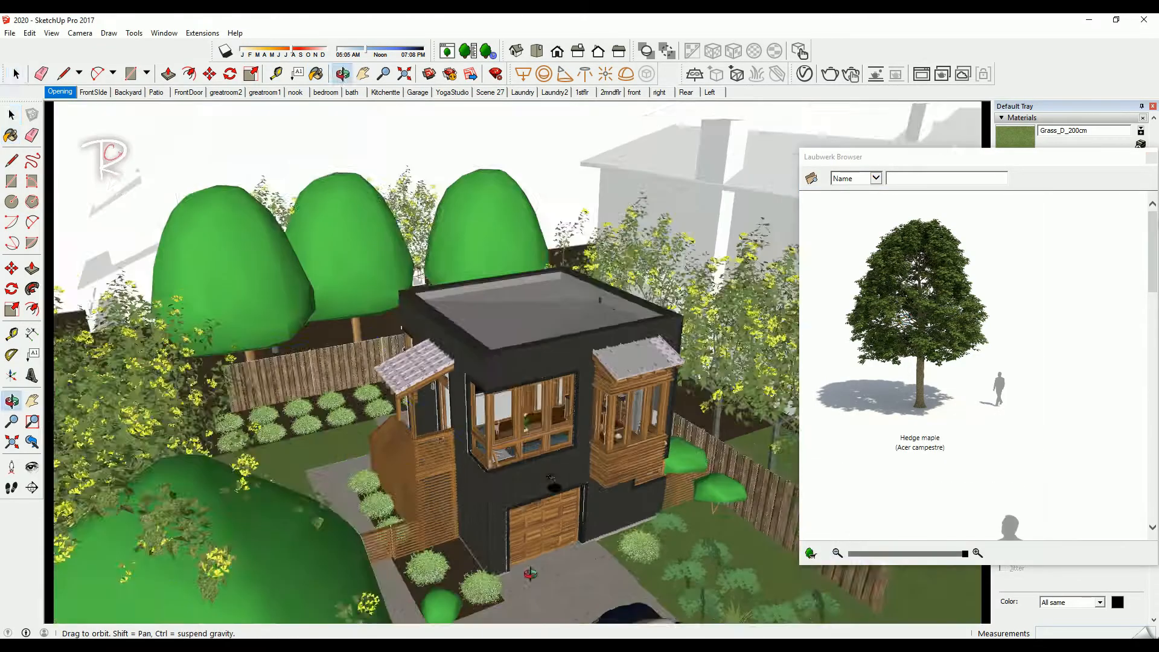
pyautogui.click(349, 202)
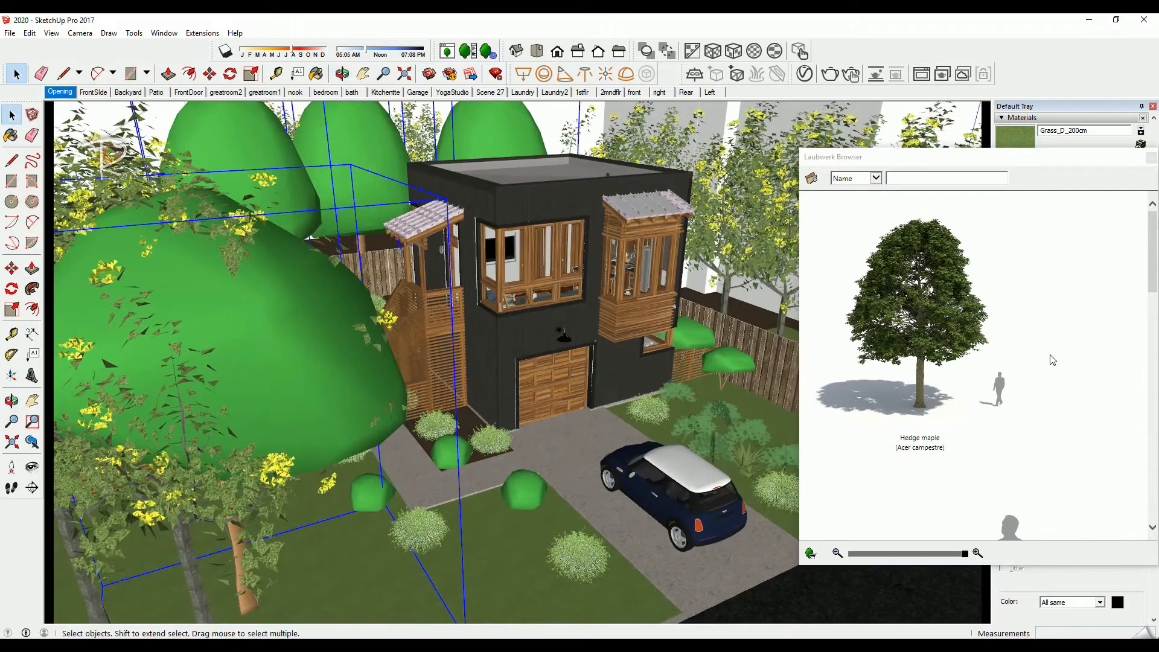
# Browse the Laubwerk plants to the Common broom and select the three rounded green shrubs beside the driveway
pyautogui.scroll(-2, 1052, 359)
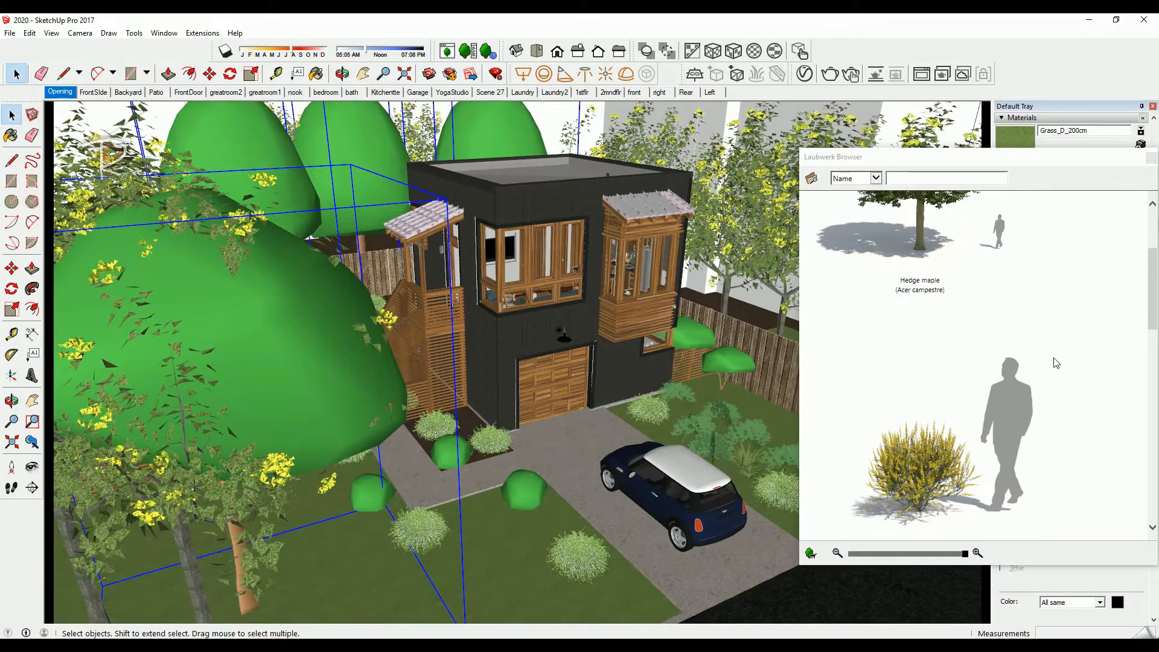
pyautogui.scroll(2, 530, 555)
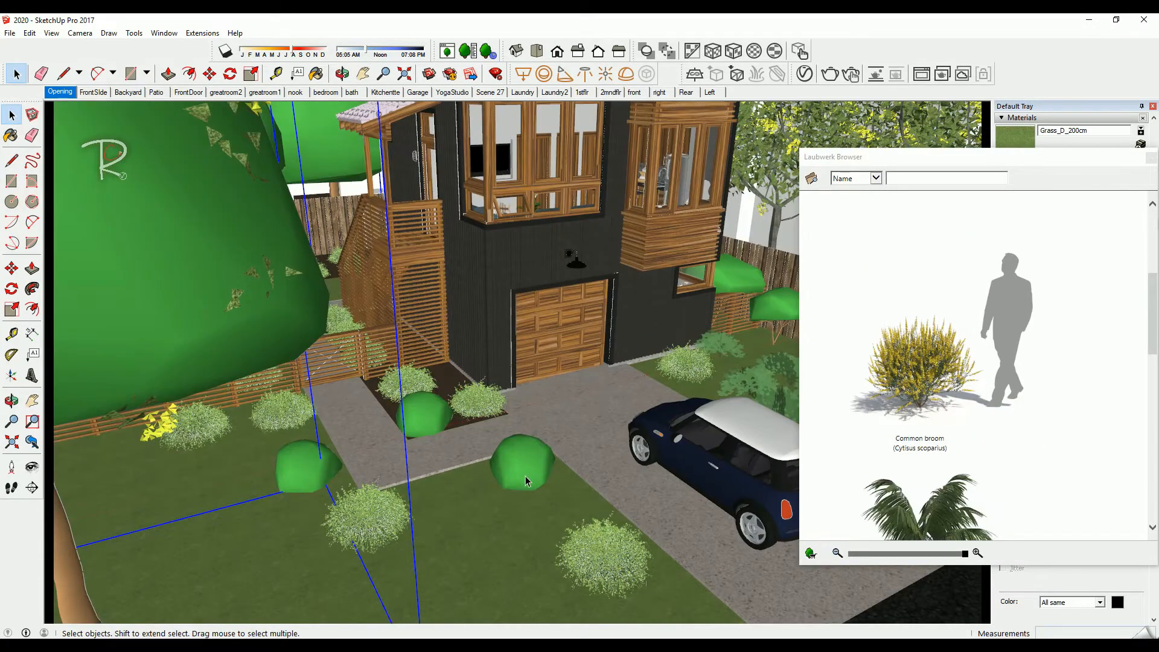
pyautogui.click(523, 463)
pyautogui.keyDown('shift'); pyautogui.click(423, 415); pyautogui.keyUp('shift')
pyautogui.keyDown('shift'); pyautogui.click(319, 471); pyautogui.keyUp('shift')
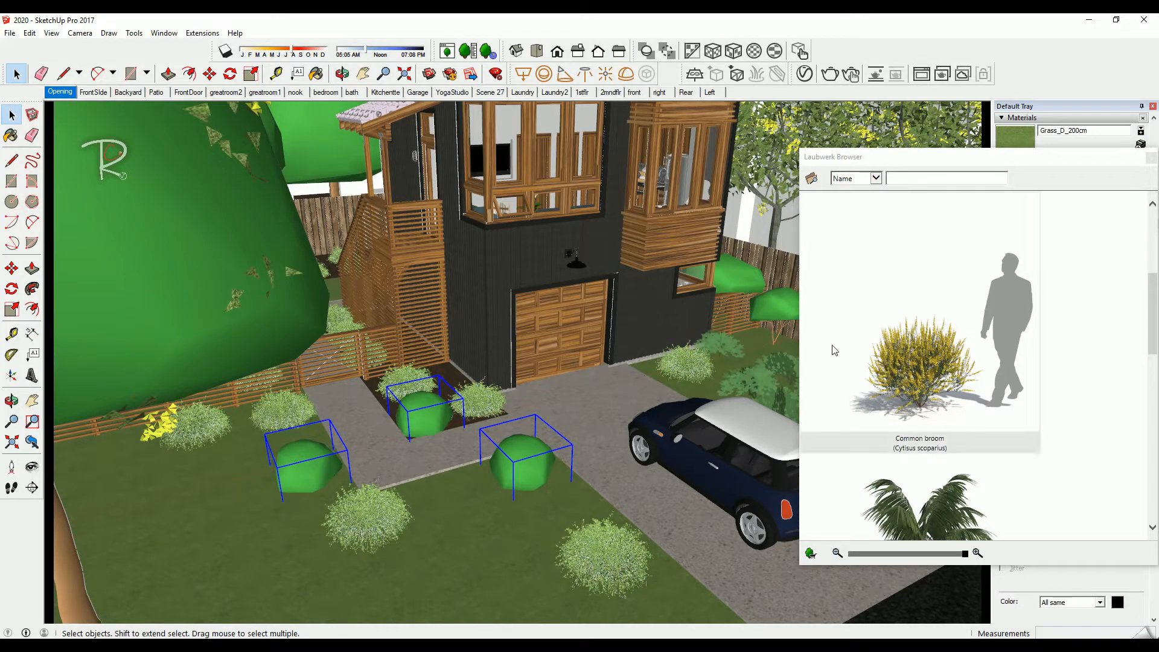
# Browse the Laubwerk library on to the Plumeria and look over the planting around the house
pyautogui.scroll(-2, 1068, 406)
pyautogui.scroll(-2, 1073, 405)
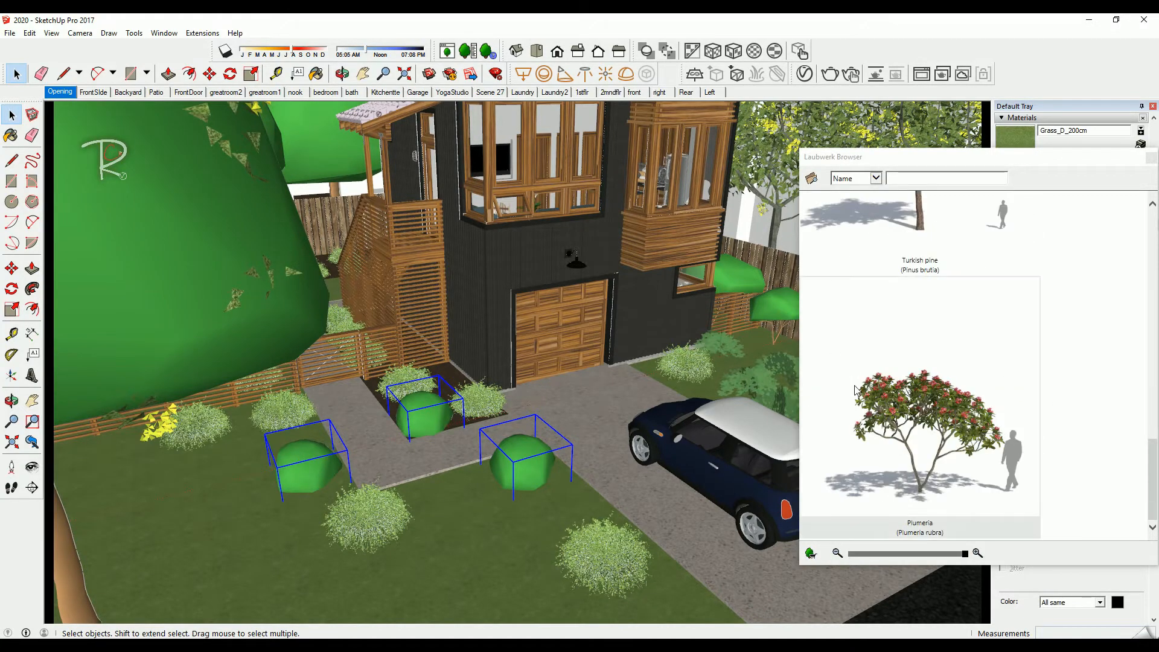
pyautogui.moveTo(594, 272); pyautogui.dragTo(544, 278, button='middle')
pyautogui.scroll(6, 679, 290)
pyautogui.moveTo(658, 305); pyautogui.dragTo(559, 298, button='middle')
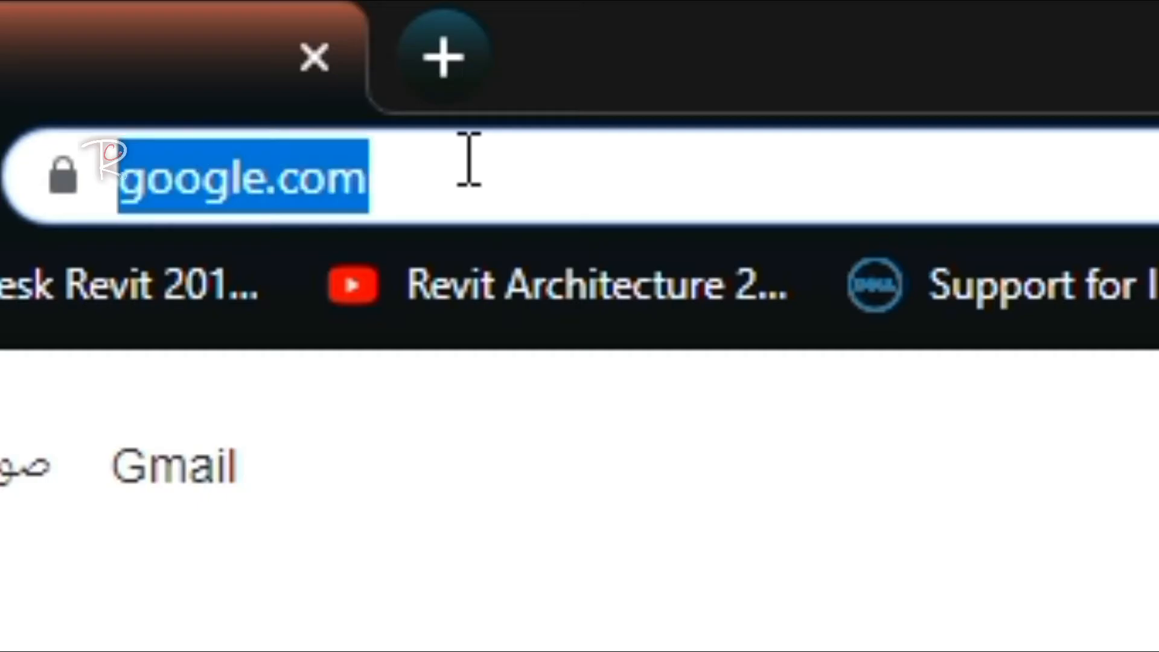
# Switch to the web browser, search for Laubwerk, and open the store on the official Laubwerk site
pyautogui.write('Laubwerk')
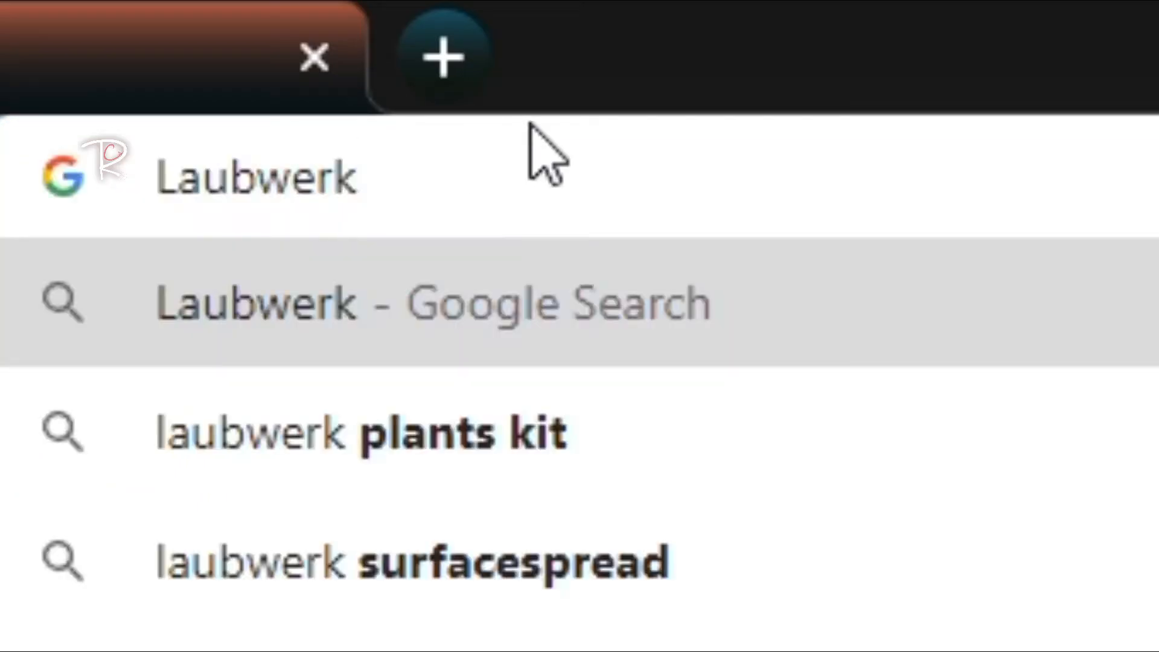
pyautogui.press('Return')
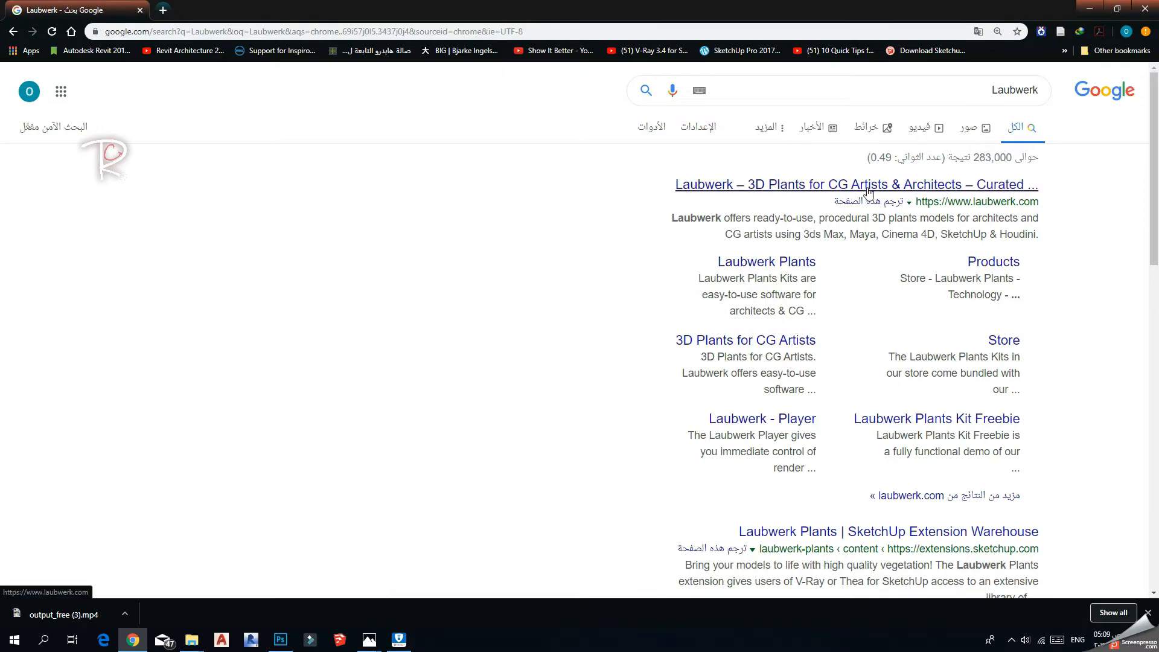
pyautogui.click(867, 190)
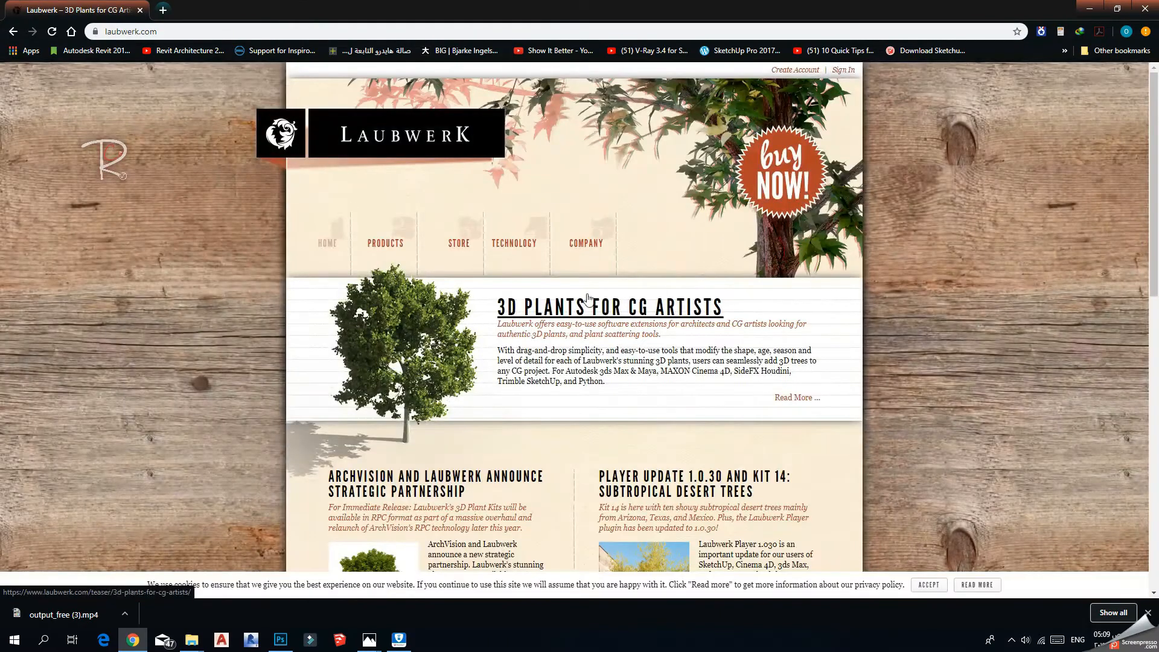
pyautogui.click(458, 246)
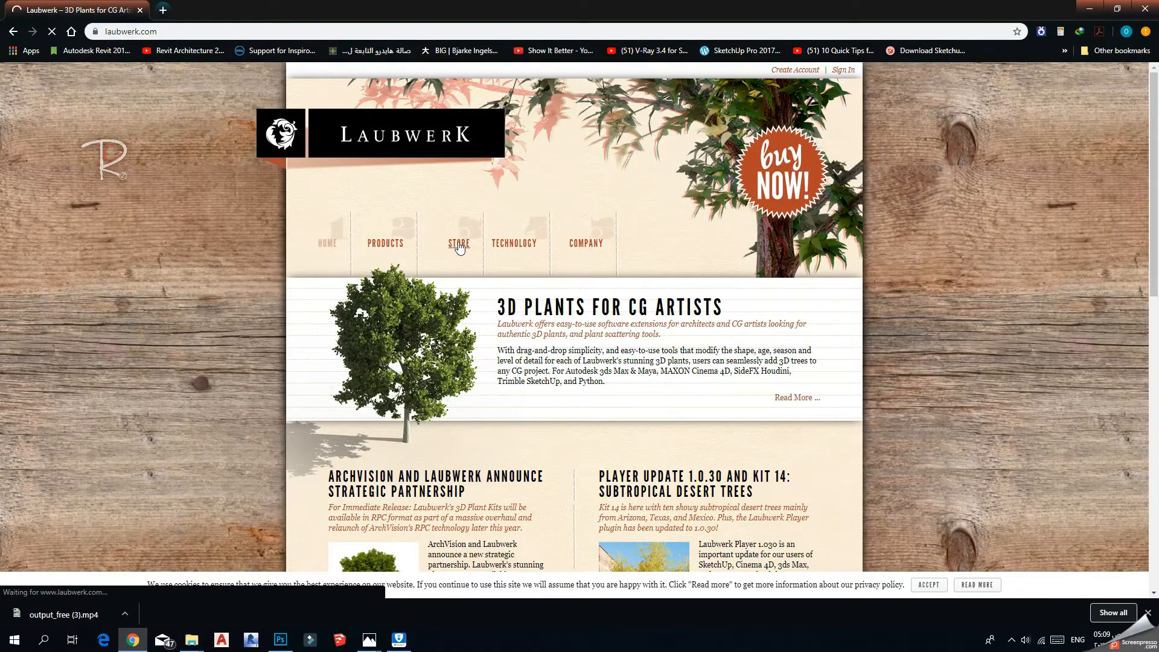
# Add the free Plants Kit Freebie to the cart and proceed to the checkout's billing form
pyautogui.scroll(-4, 472, 245)
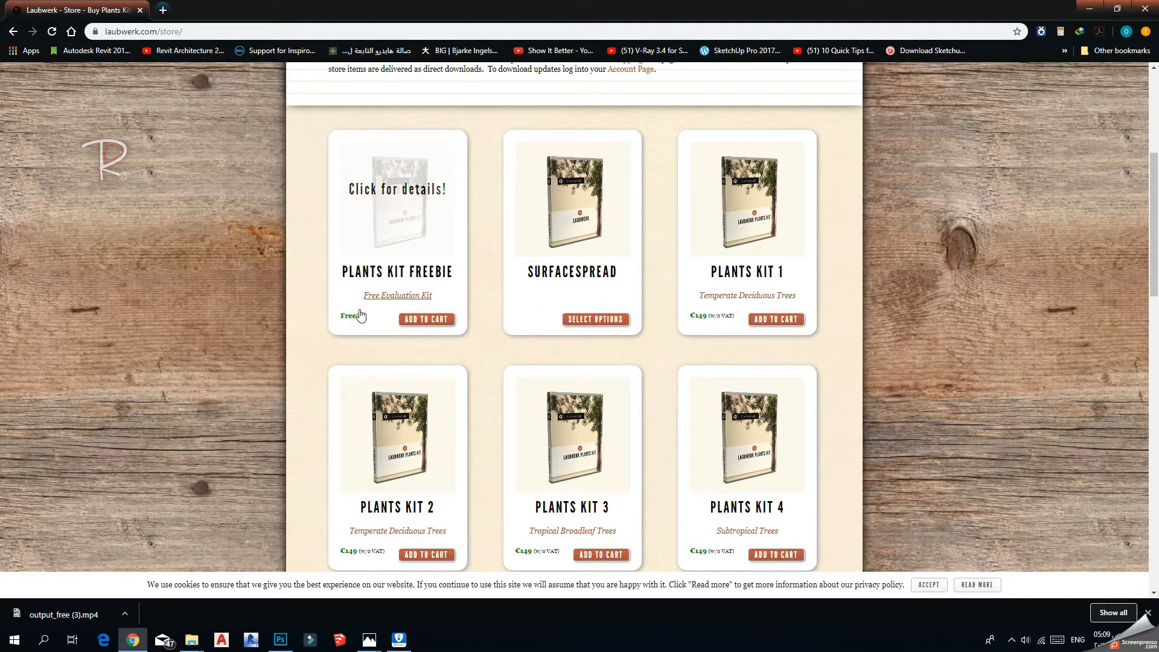
pyautogui.click(427, 318)
pyautogui.scroll(3, 434, 326)
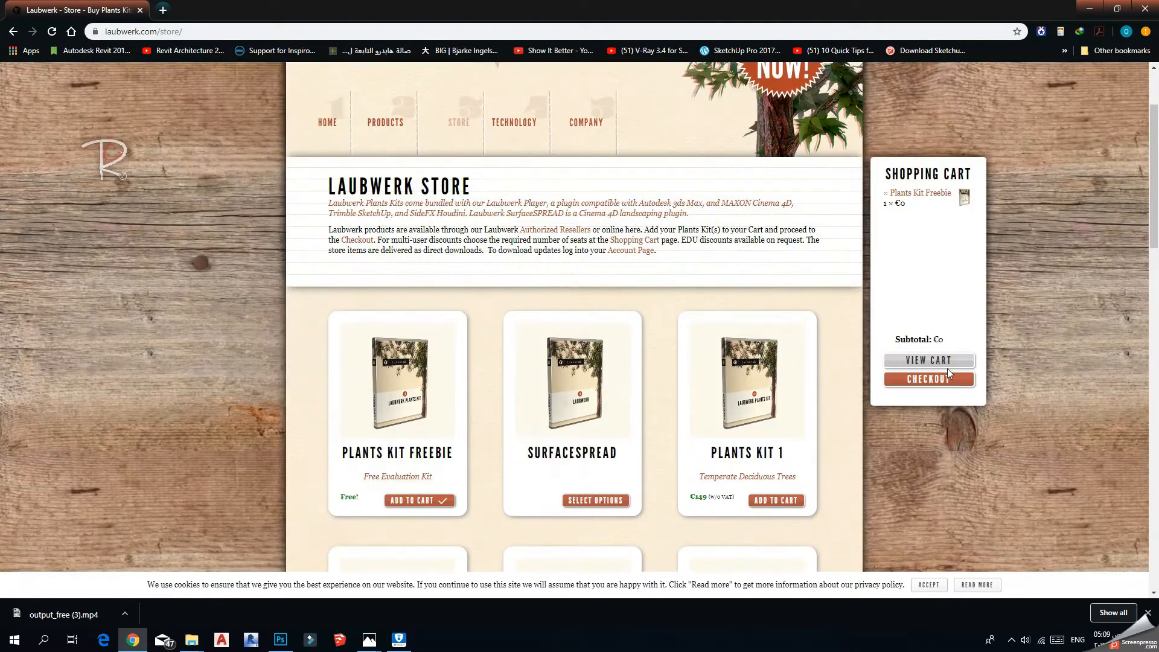
pyautogui.click(953, 380)
pyautogui.scroll(-6, 324, 176)
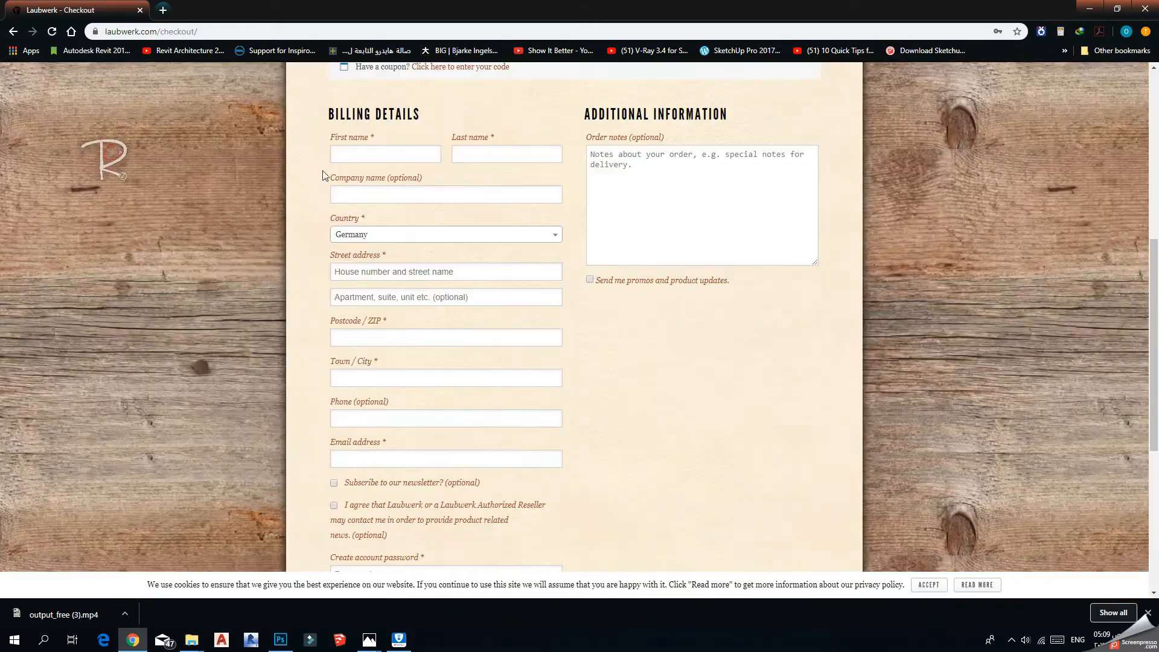
pyautogui.scroll(-3, 533, 335)
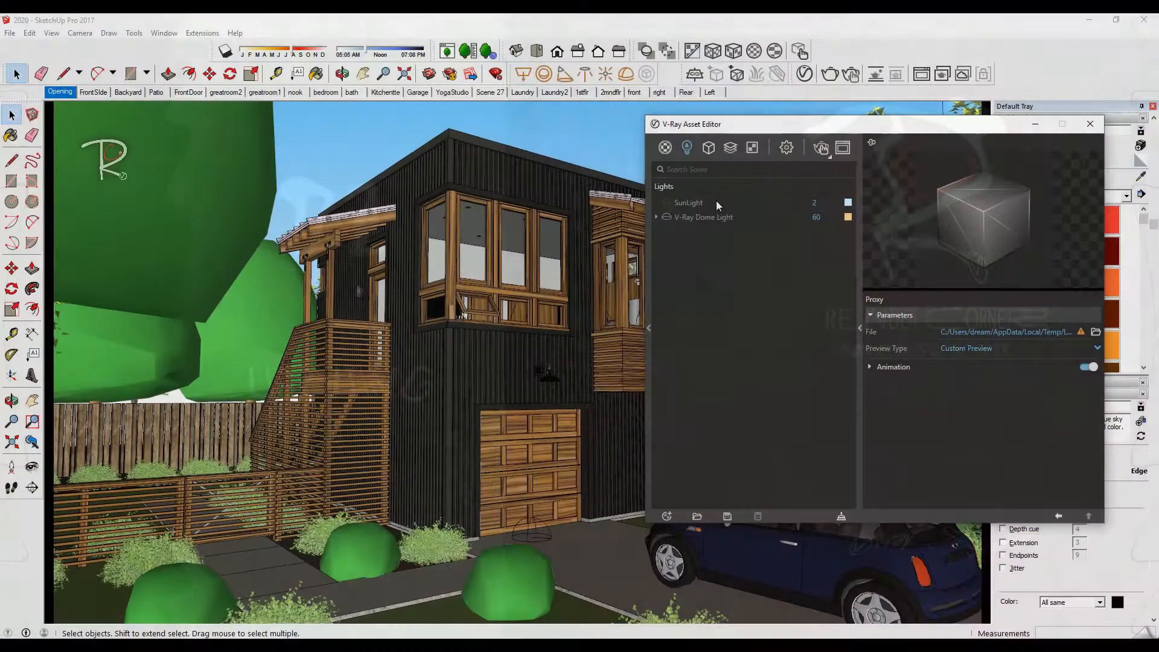
# Review the SunLight and V-Ray Dome Light settings in SketchUp and select the dome light in front of the garage door
pyautogui.click(715, 200)
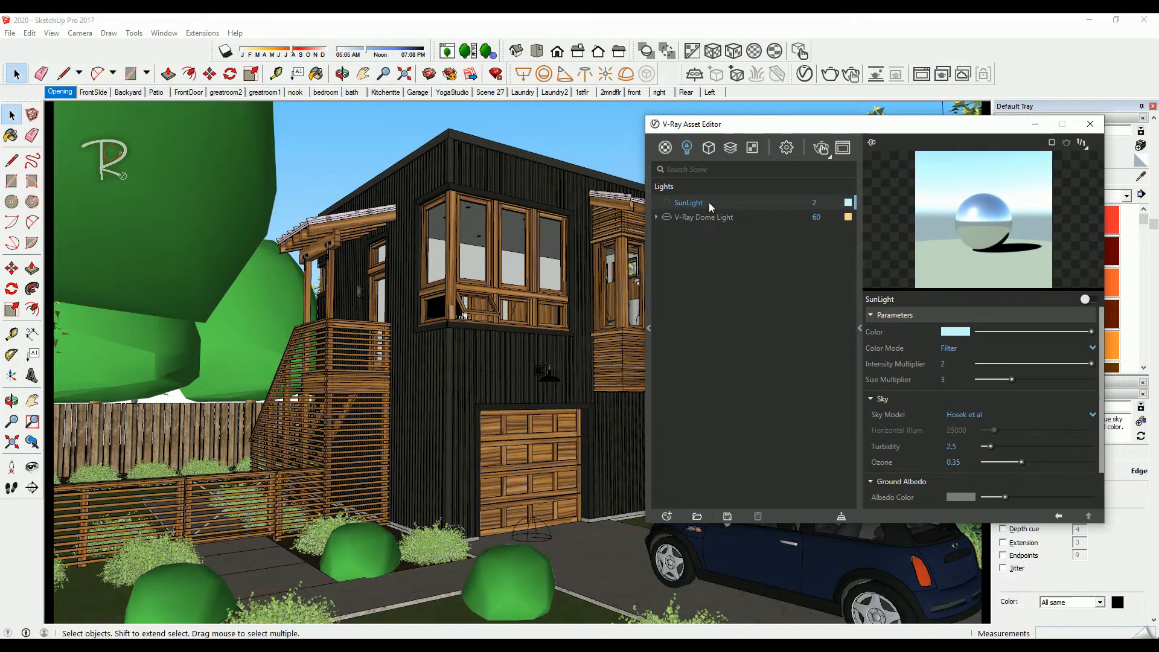
pyautogui.click(709, 219)
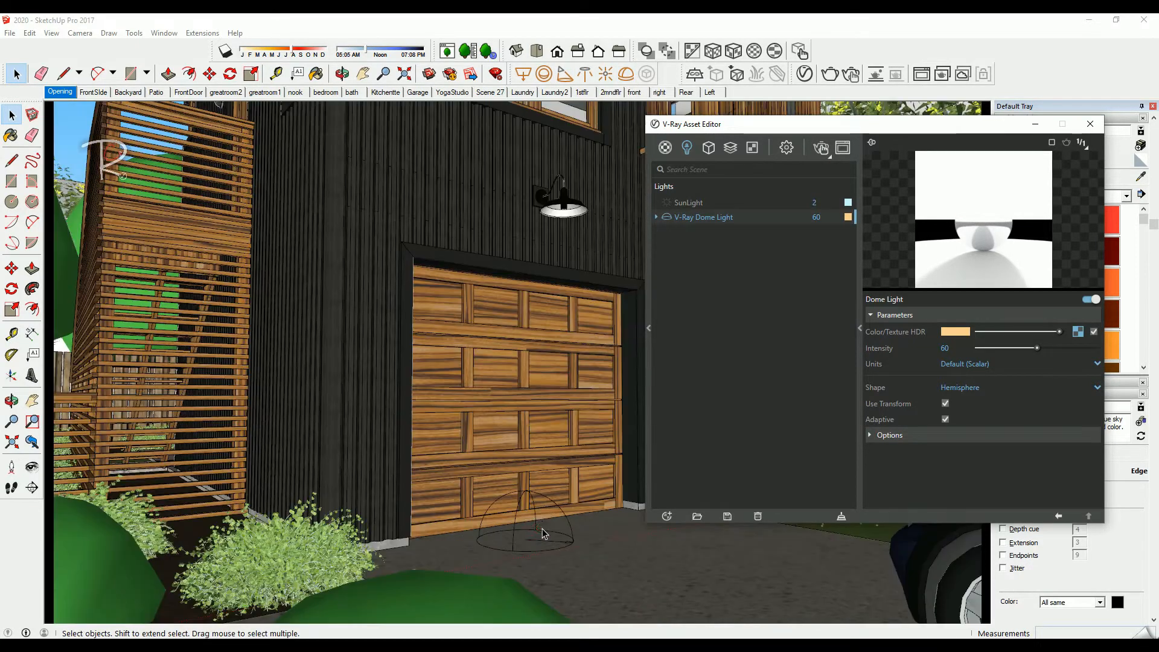
pyautogui.scroll(4, 544, 534)
pyautogui.scroll(4, 546, 534)
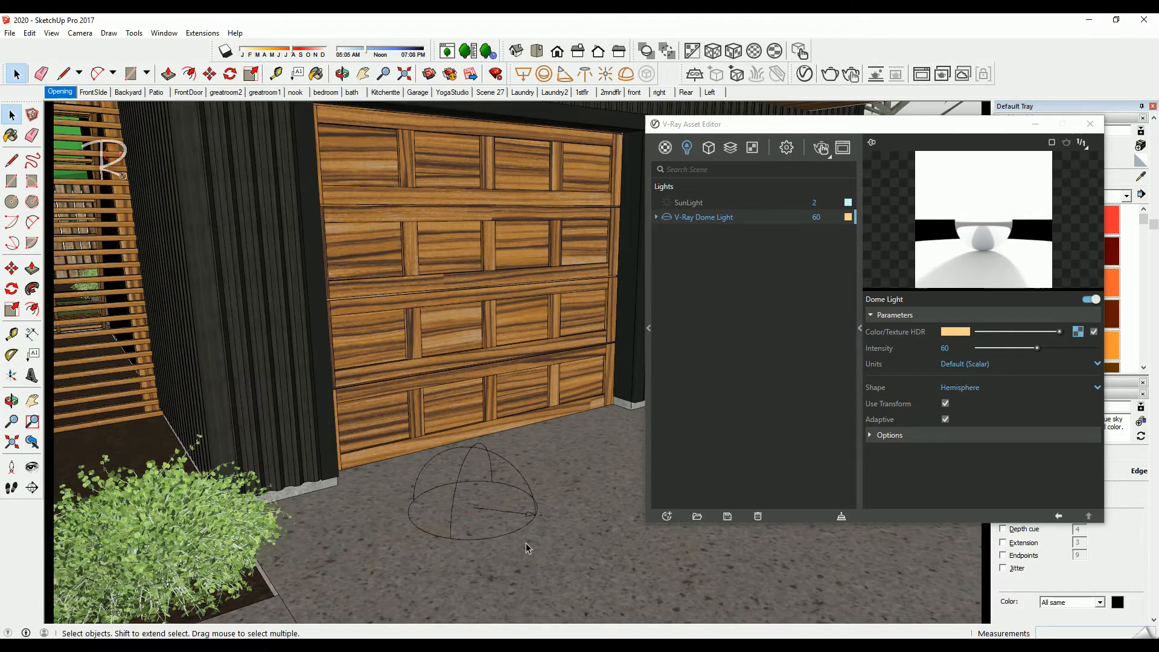
pyautogui.click(529, 517)
pyautogui.scroll(3, 521, 529)
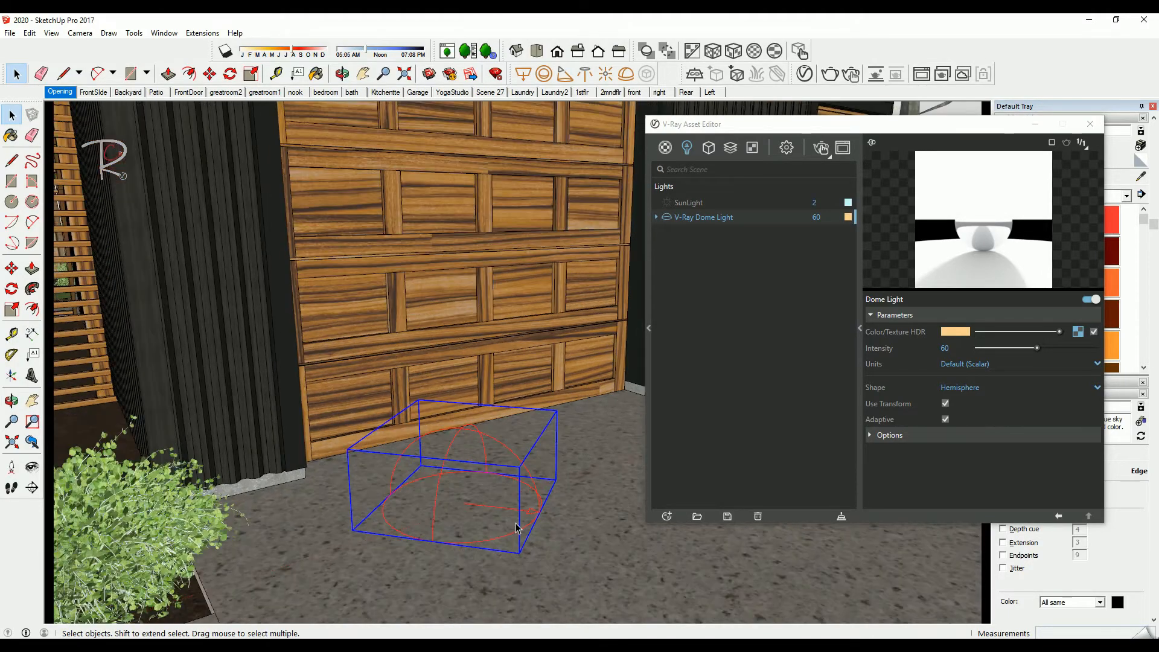
# Try rotating the dome light by about 40 degrees on the driveway surface
pyautogui.moveTo(521, 529); pyautogui.dragTo(369, 260, button='middle')
pyautogui.keyDown('shift'); pyautogui.moveTo(461, 416); pyautogui.dragTo(262, 326, button='middle'); pyautogui.keyUp('shift')
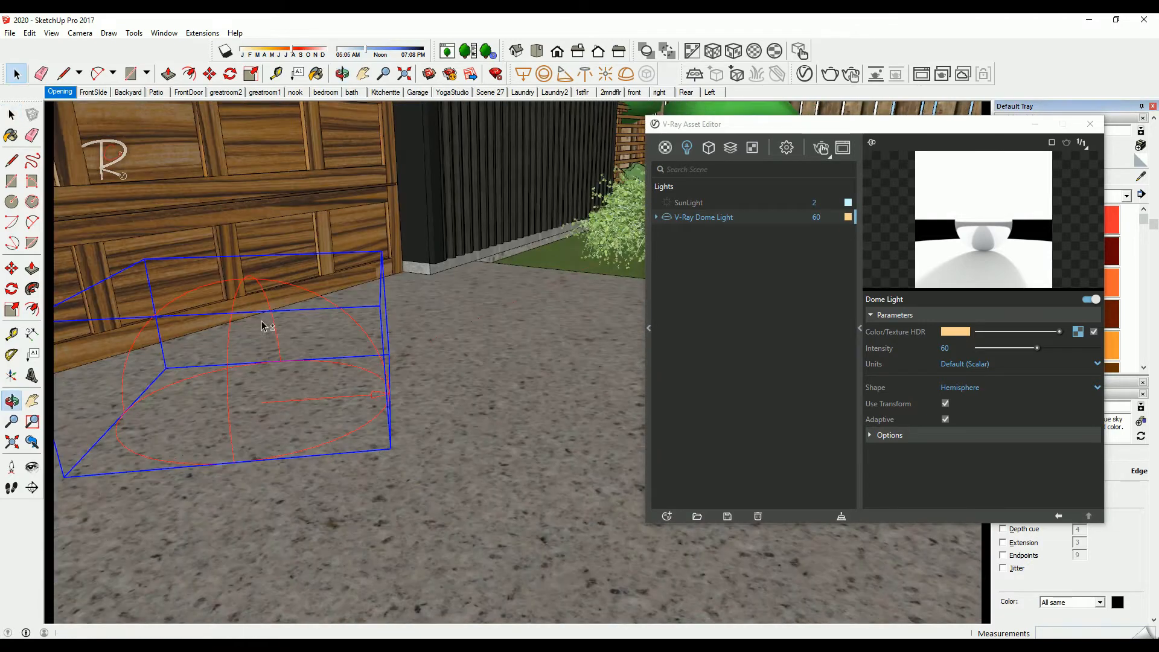
pyautogui.click(230, 74)
pyautogui.click(359, 517)
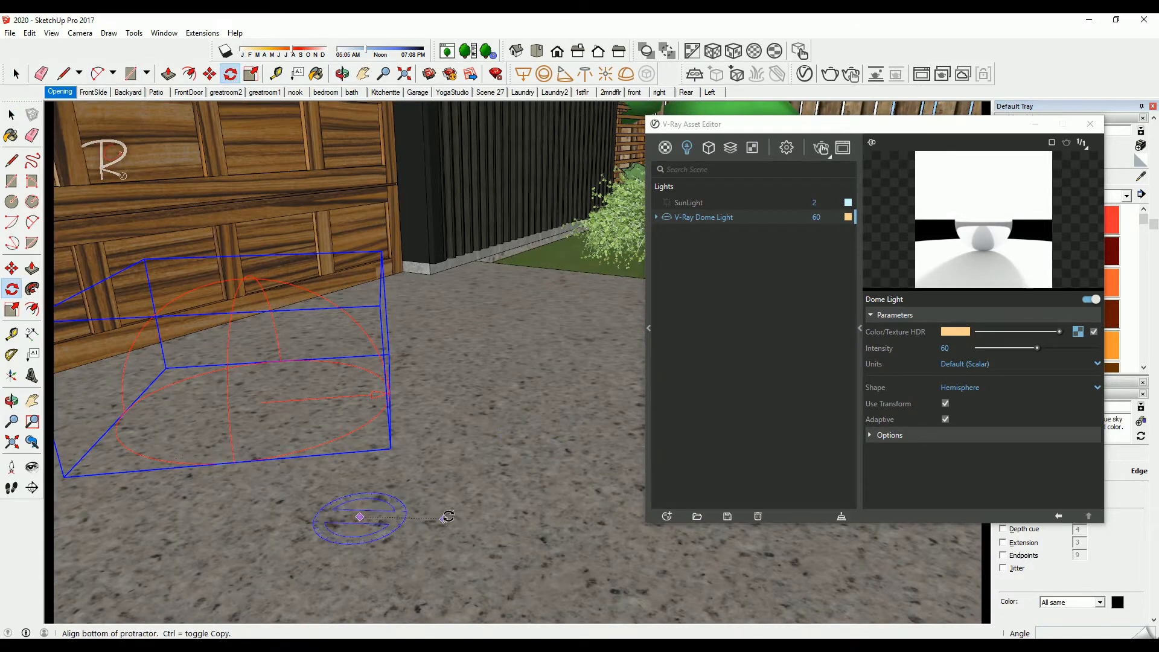
pyautogui.click(465, 496)
pyautogui.moveTo(470, 436); pyautogui.dragTo(517, 571, button='middle')
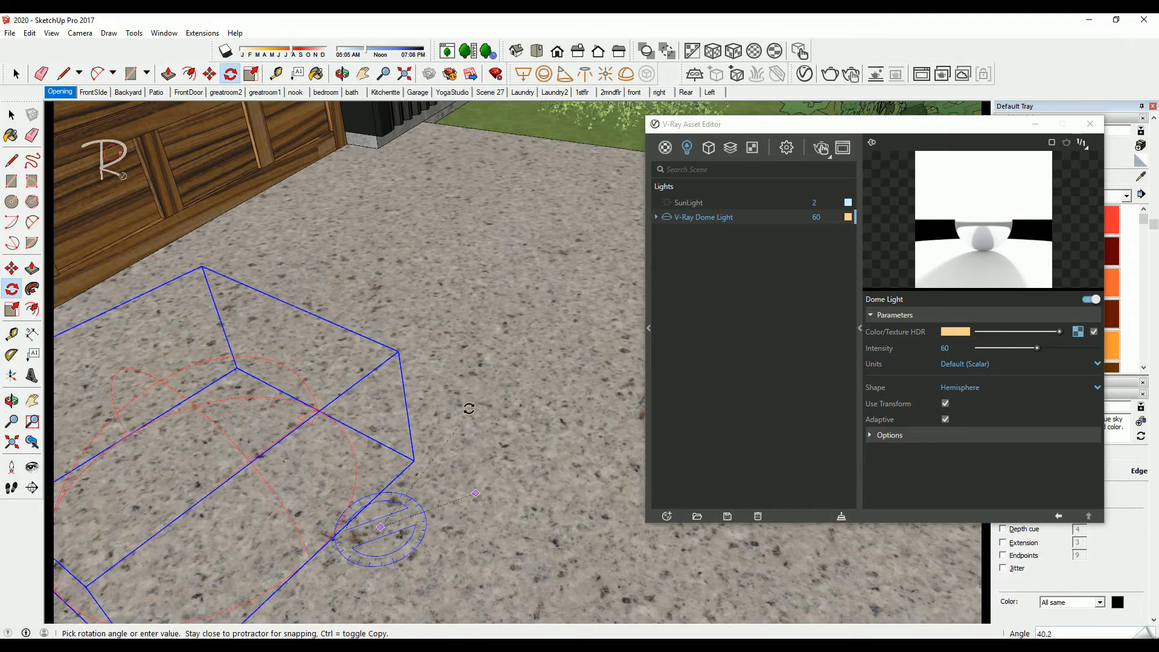
pyautogui.click(468, 407)
pyautogui.hotkey('ctrl', 'z')
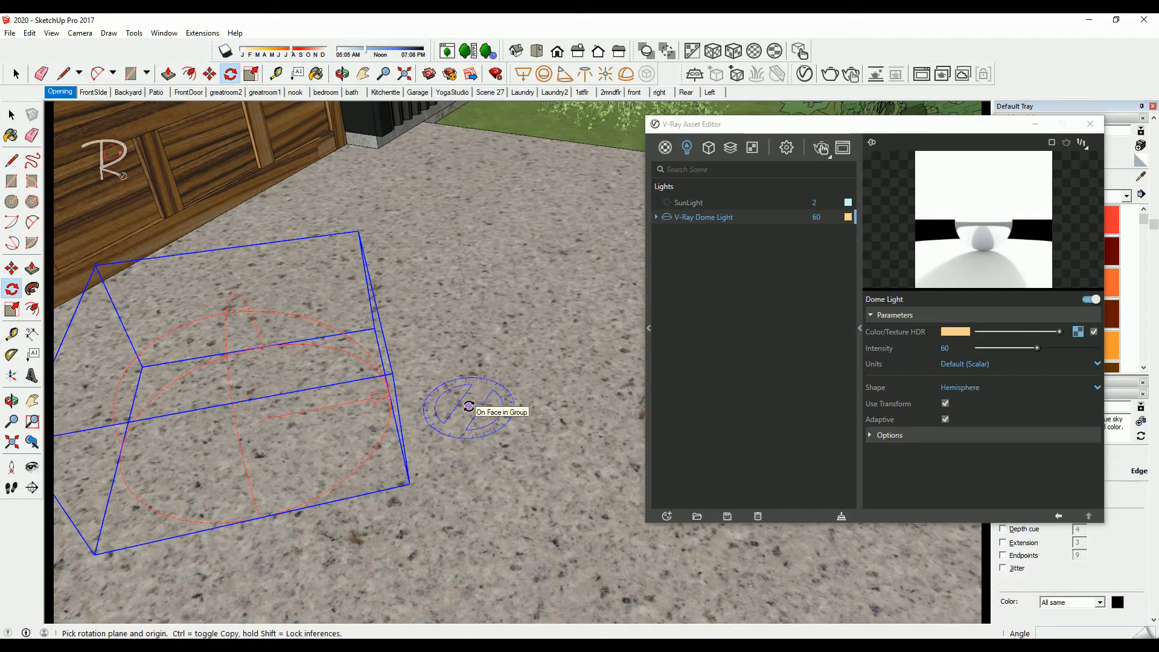
pyautogui.press('space')
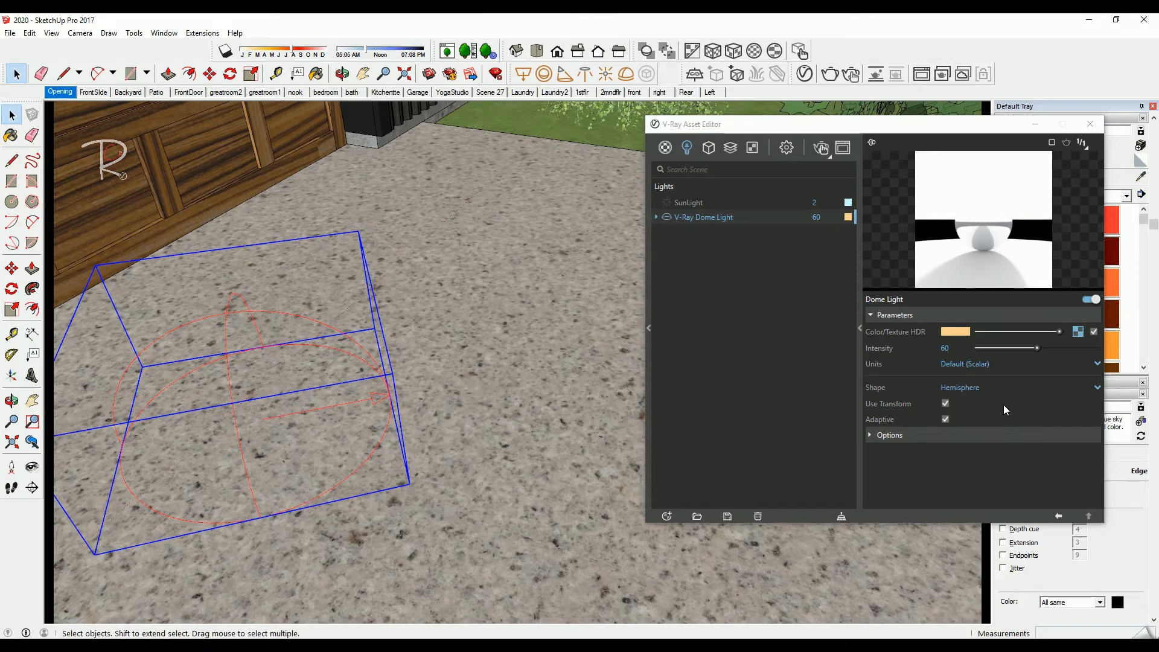
# Set the dome light's color to a light orange with RGB 1, 0.841, 0.608
pyautogui.click(960, 331)
pyautogui.moveTo(459, 265); pyautogui.dragTo(450, 240)
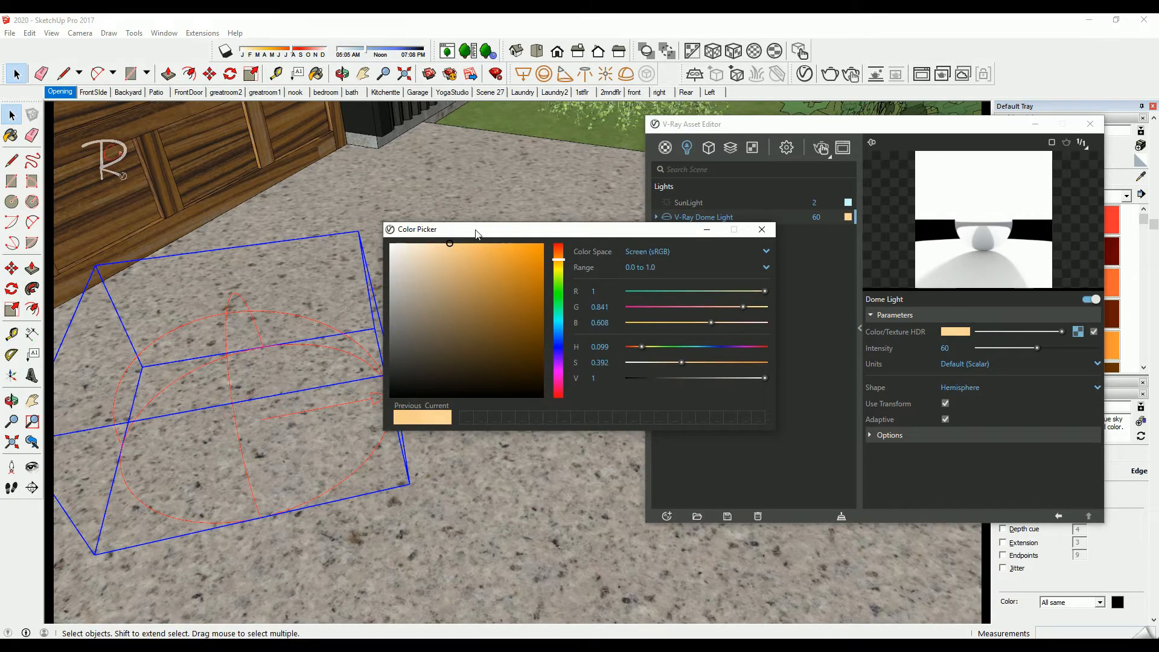
pyautogui.click(761, 230)
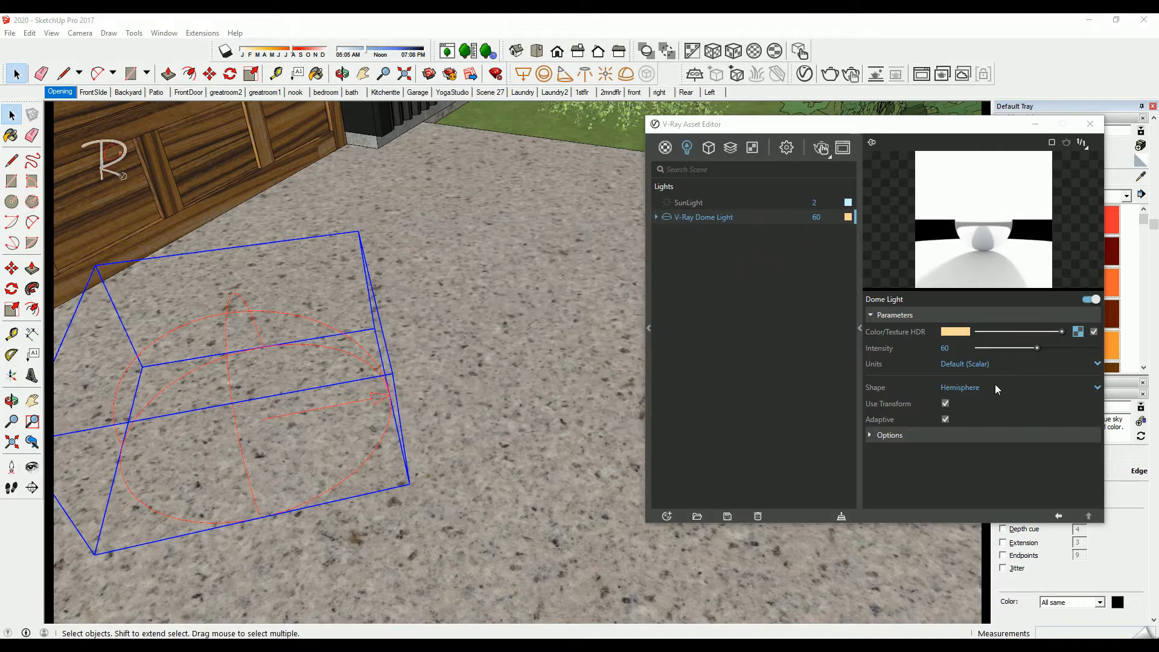
# Review the dome light's intensity, Hemisphere shape choice and expanded options such as Invisible and Shadows
pyautogui.click(946, 348)
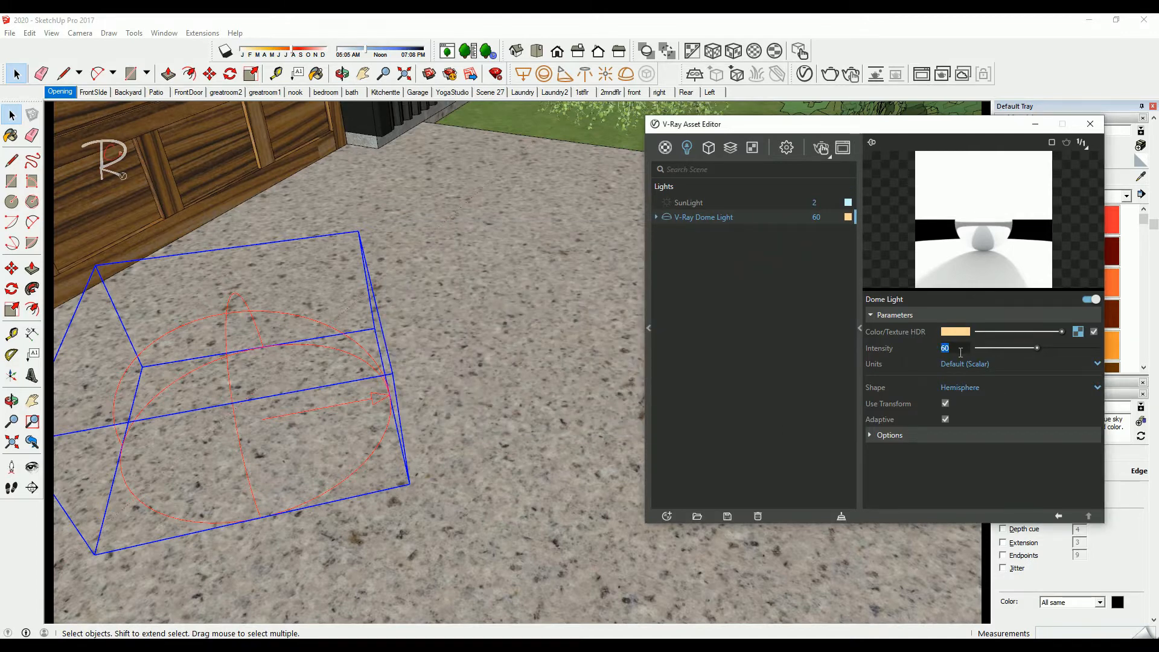
pyautogui.click(1087, 389)
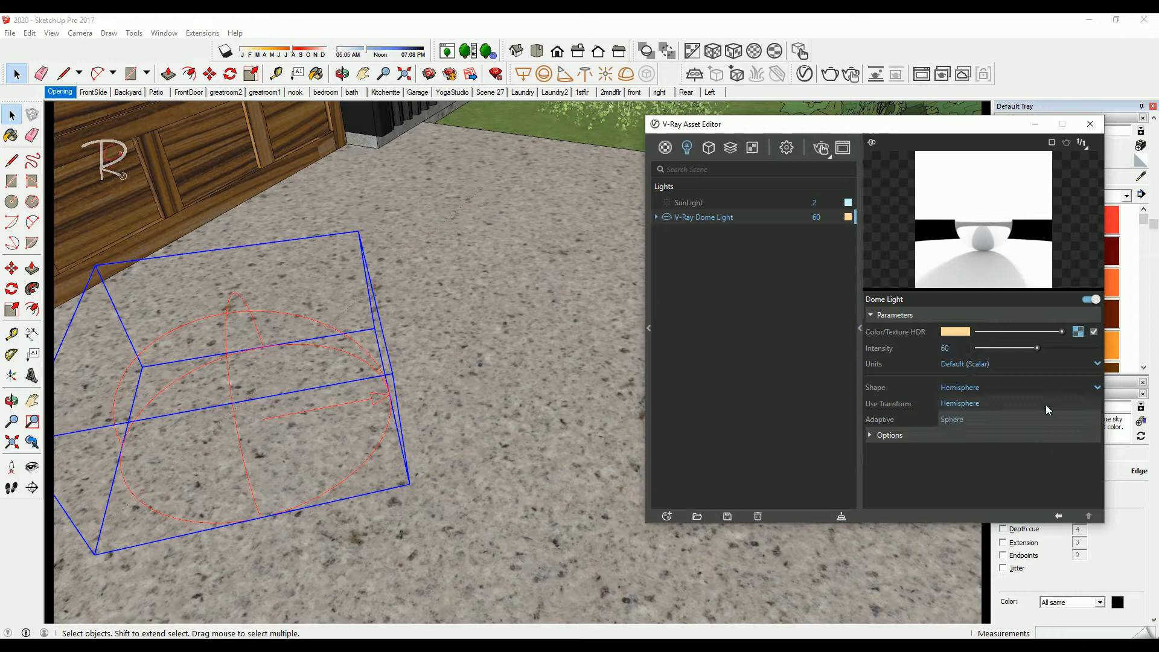
pyautogui.click(969, 404)
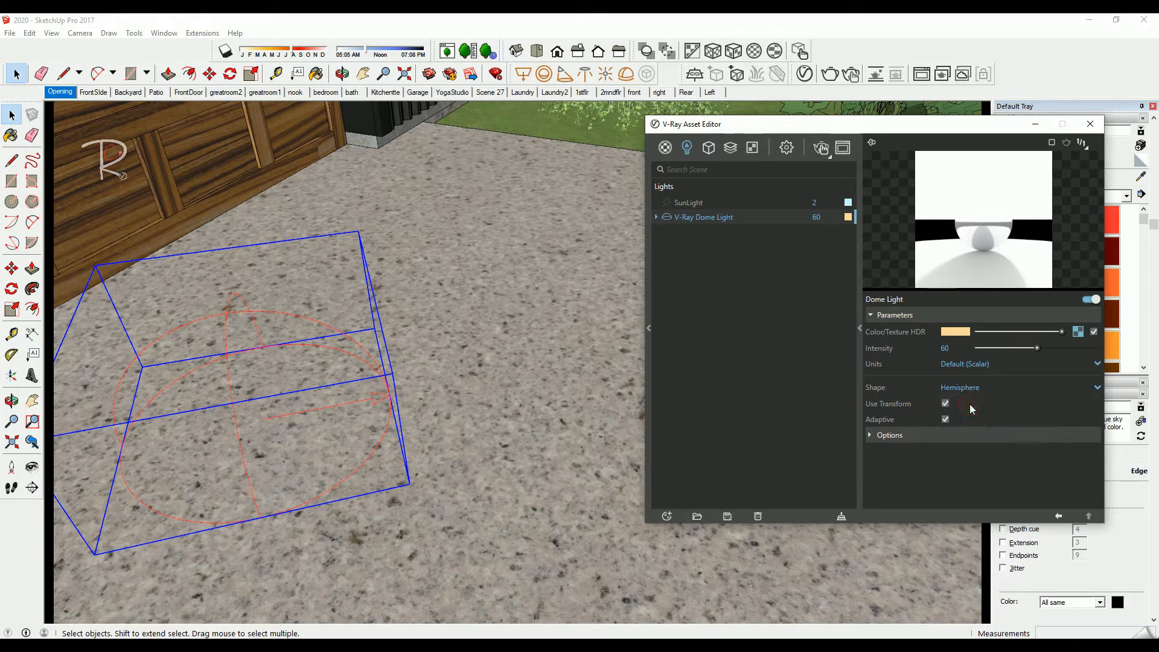
pyautogui.click(895, 435)
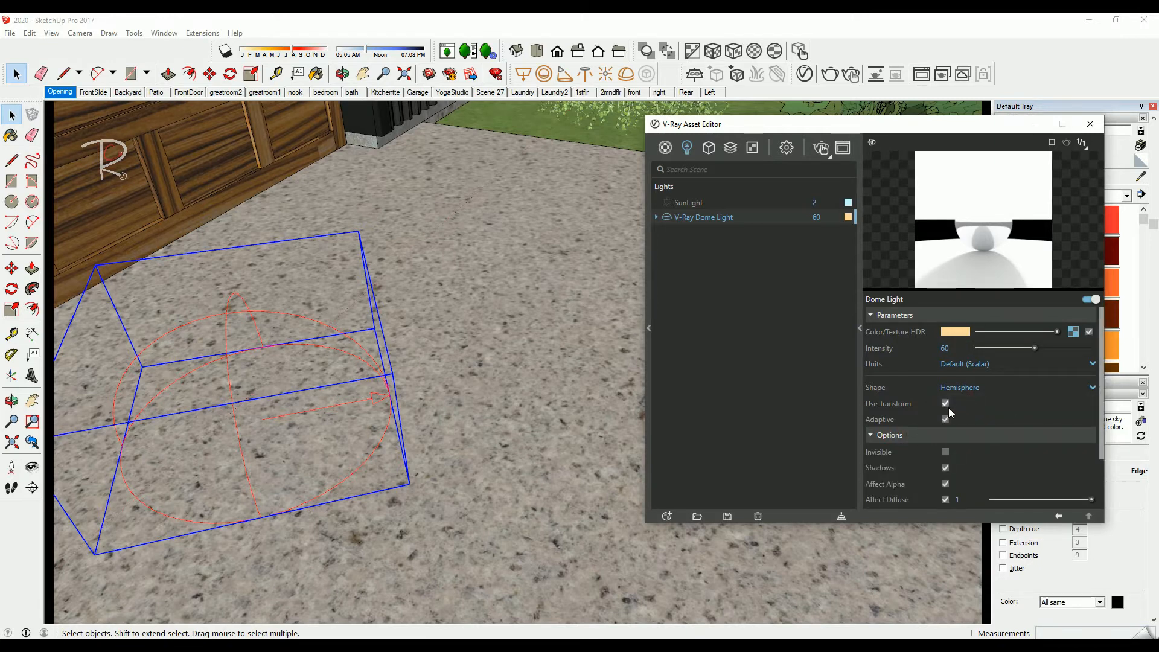
pyautogui.scroll(-2, 960, 416)
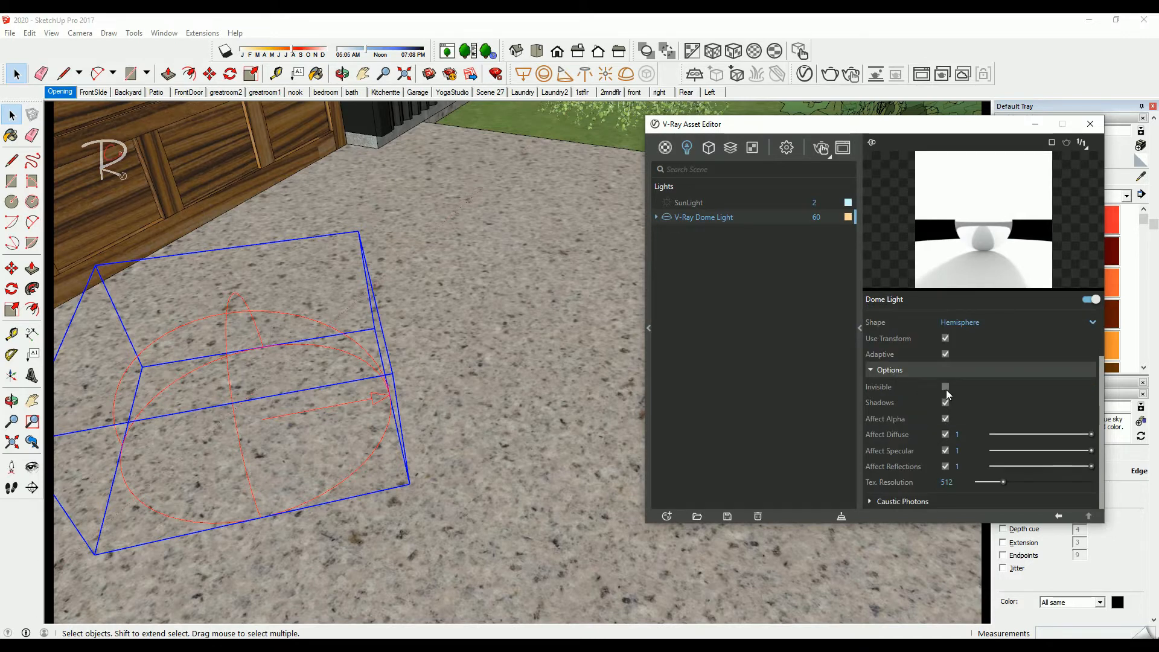
pyautogui.scroll(2, 998, 413)
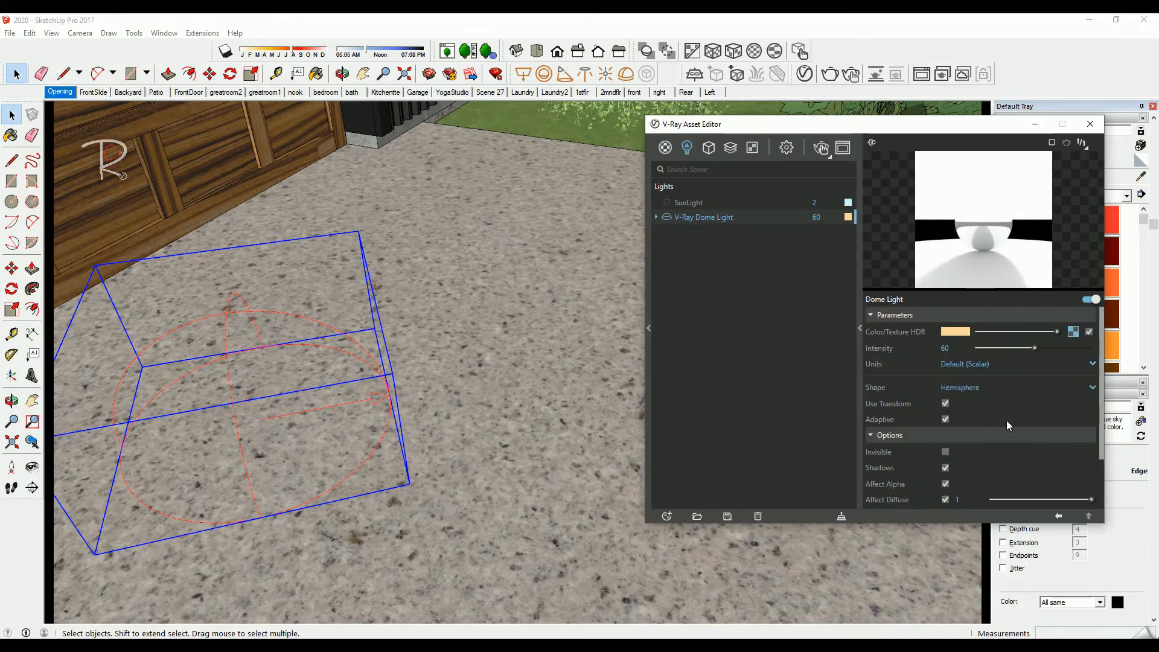
# Load an HDR image from the 1123 Sun Clouds folder as the dome light's texture and return to the light's settings
pyautogui.click(1072, 332)
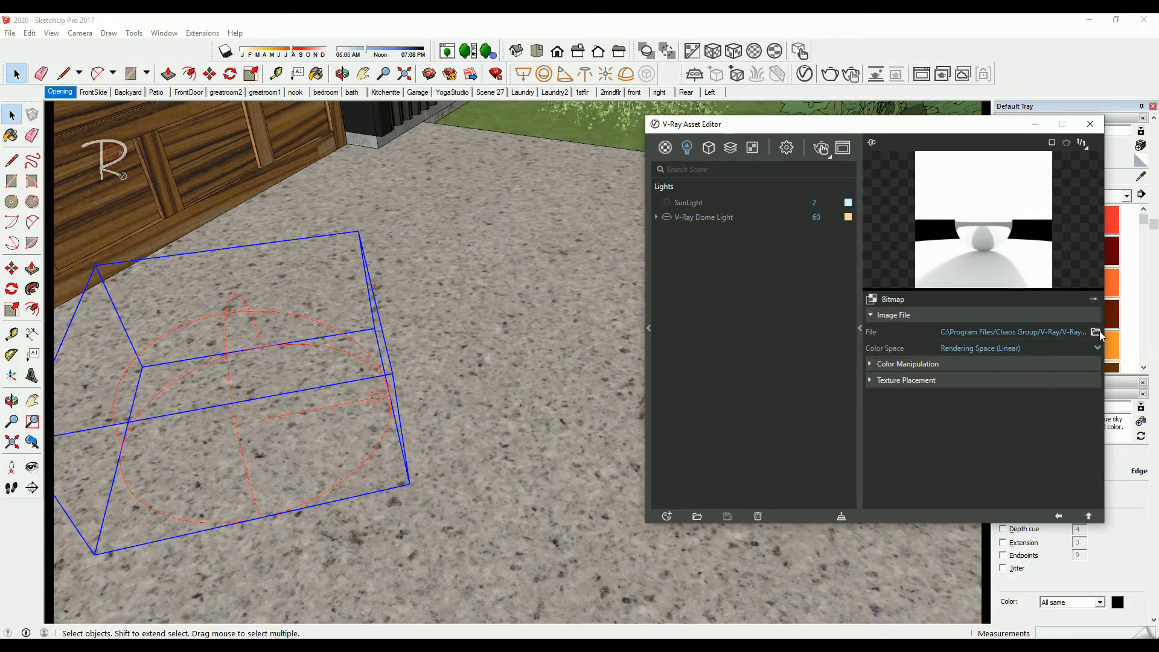
pyautogui.click(1097, 331)
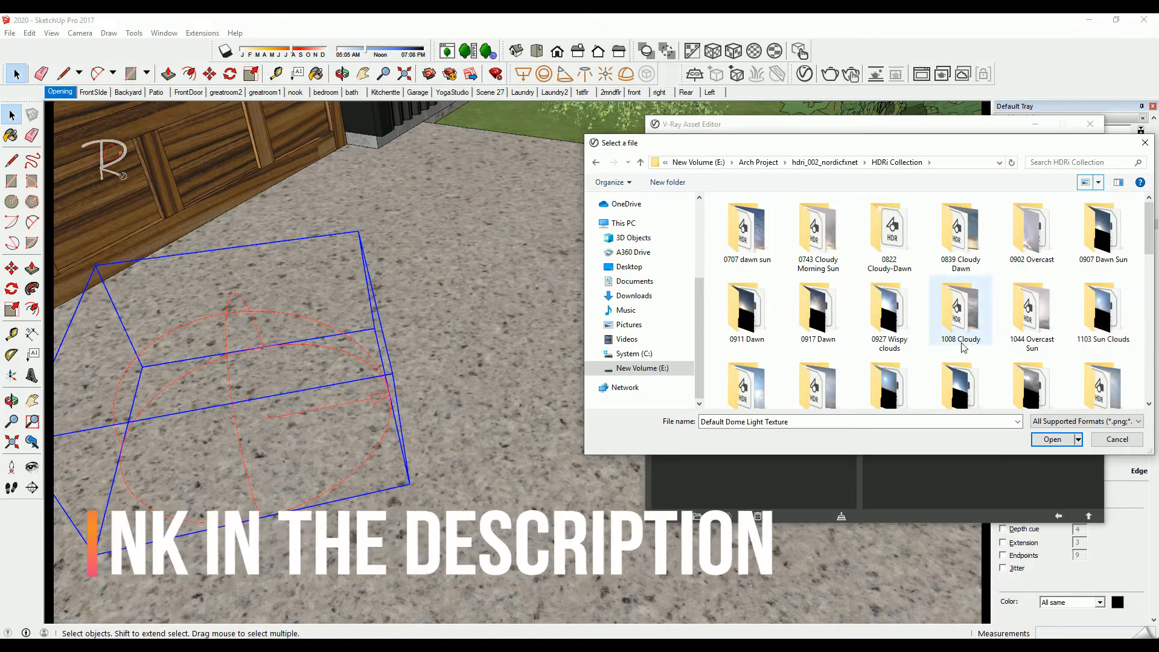
pyautogui.scroll(-1, 1120, 290)
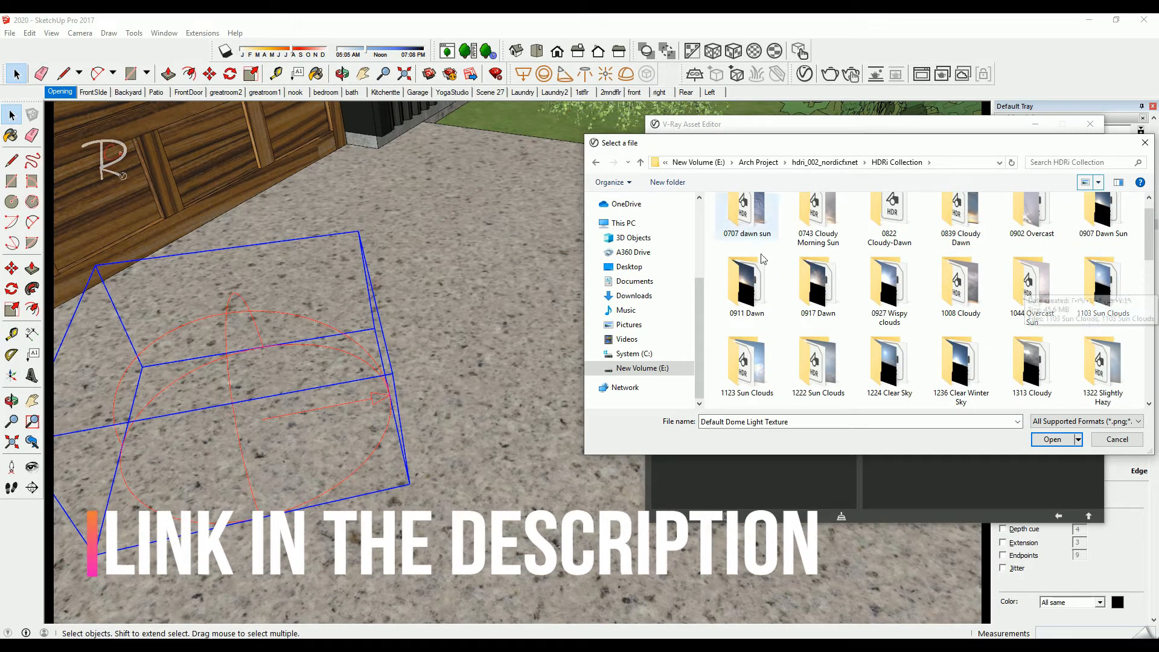
pyautogui.click(760, 363)
pyautogui.doubleClick(761, 363)
pyautogui.doubleClick(736, 227)
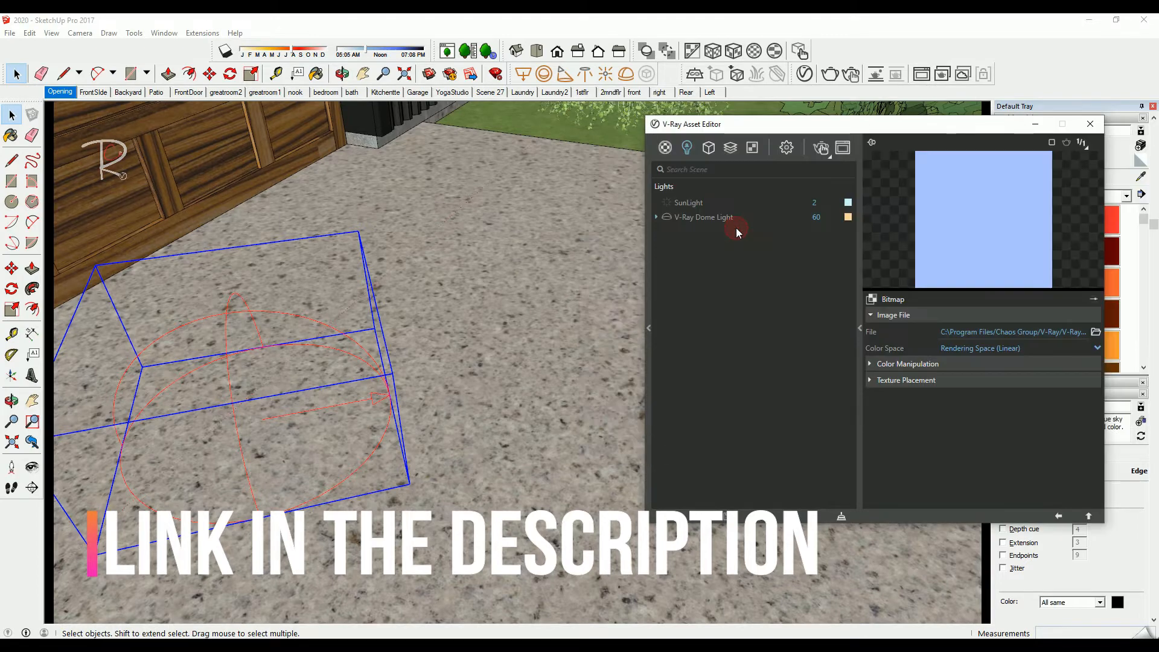
pyautogui.click(1058, 516)
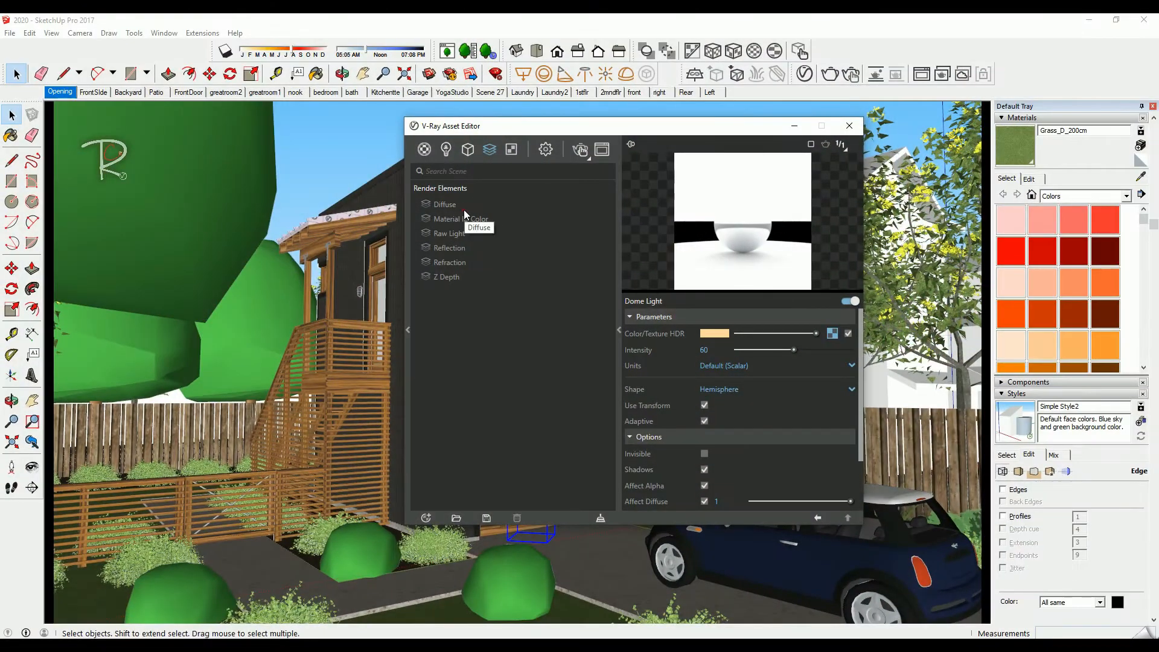
# Review the render elements from Diffuse to Z Depth, including their matching layers from 123.Diffuse to 123.Refractions in the Photoshop example
pyautogui.click(459, 205)
pyautogui.click(463, 219)
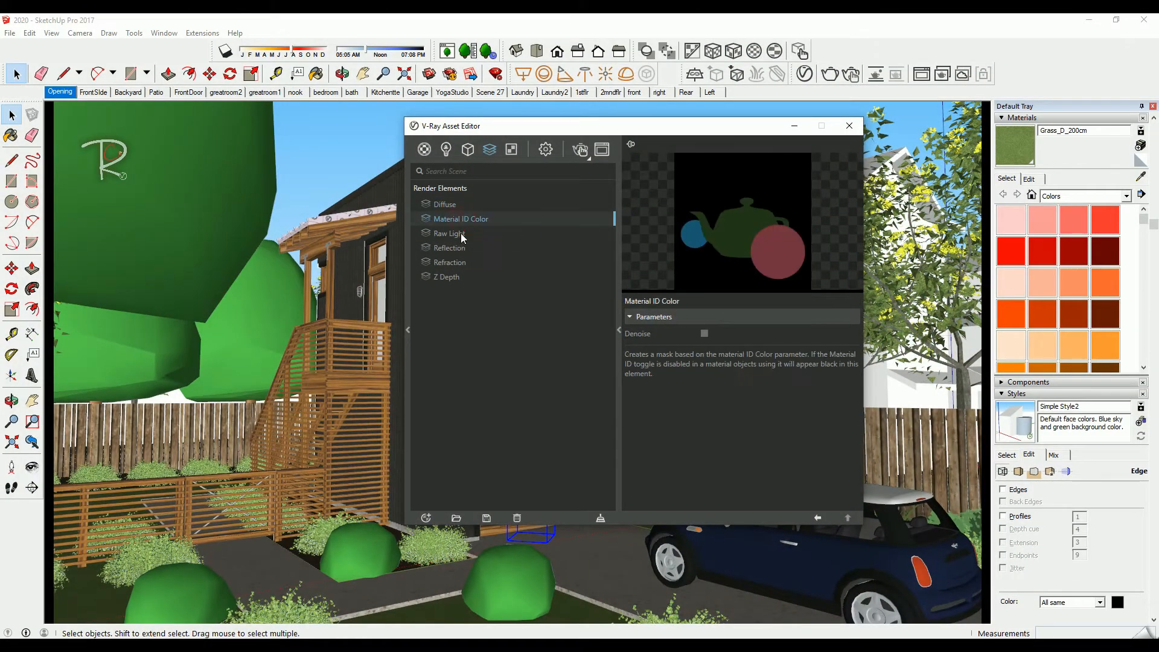
pyautogui.click(463, 235)
pyautogui.click(462, 248)
pyautogui.click(462, 263)
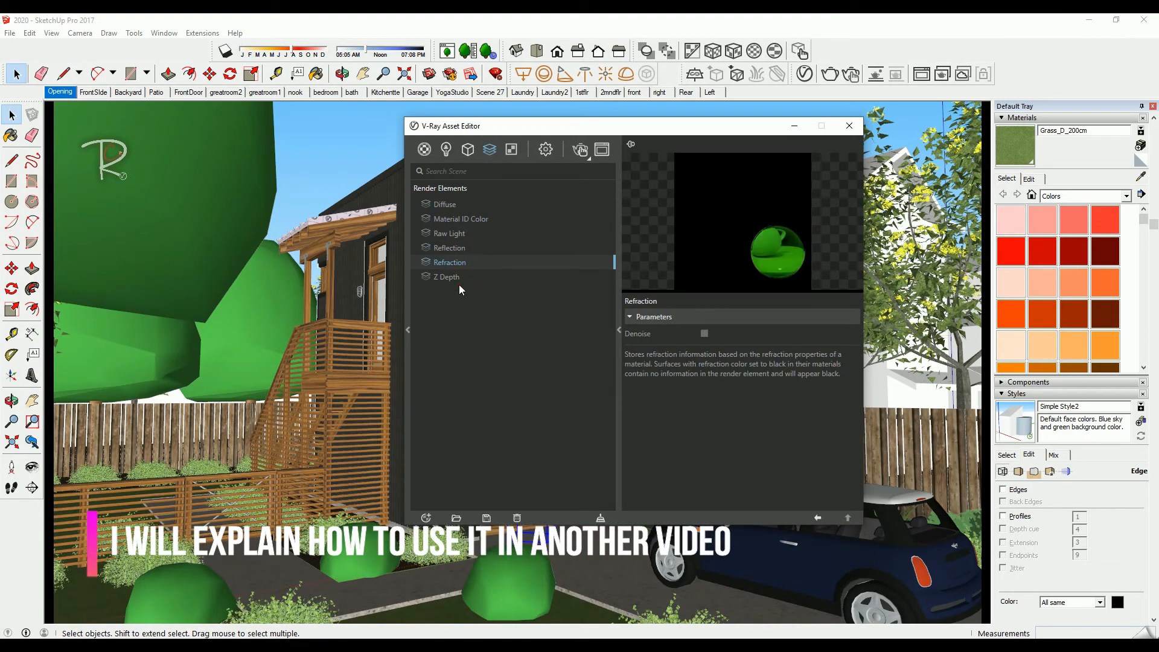
pyautogui.click(456, 277)
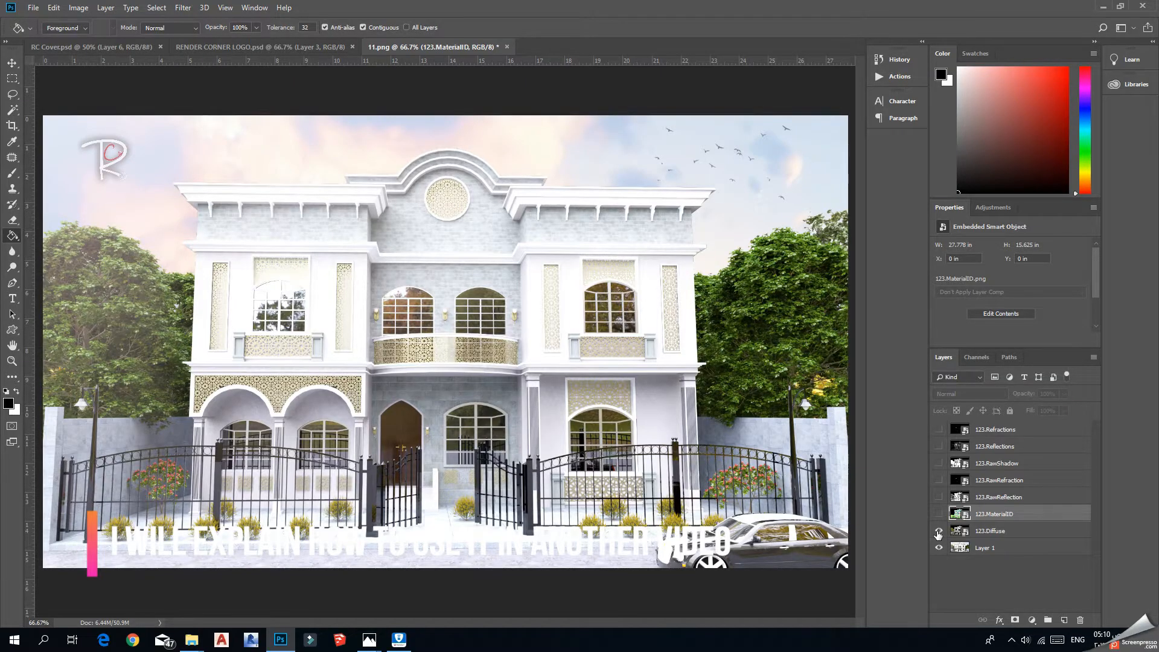
pyautogui.moveTo(938, 533); pyautogui.dragTo(939, 431)
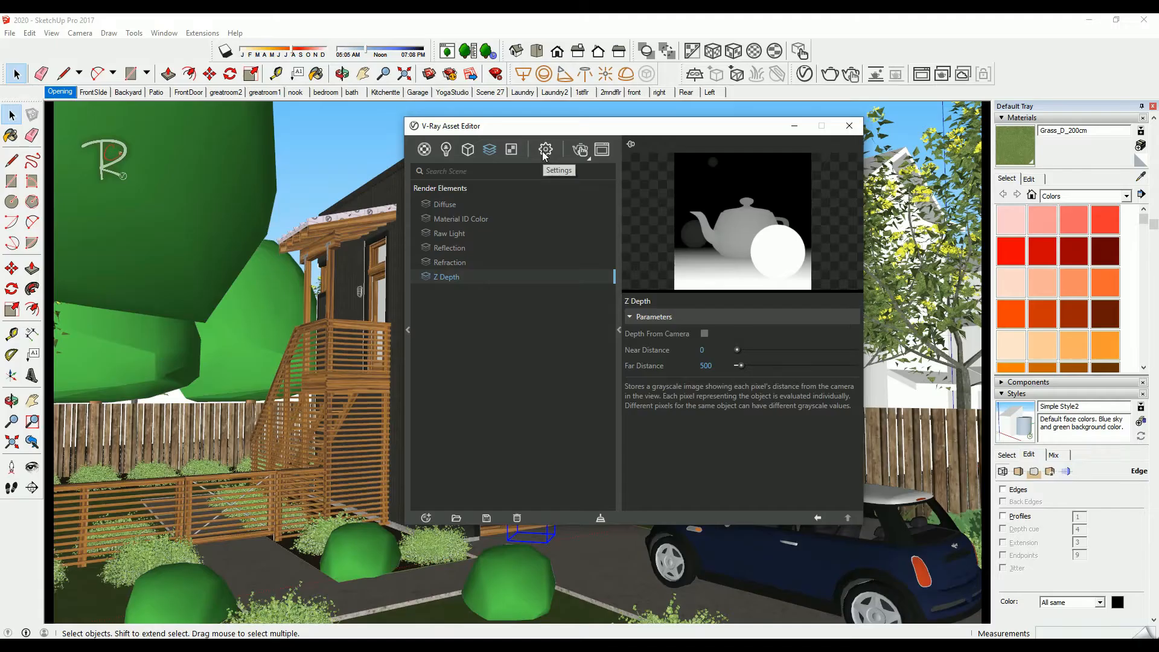
# Turn off Interactive and Progressive rendering in the V-Ray render settings
pyautogui.click(545, 150)
pyautogui.scroll(3, 567, 234)
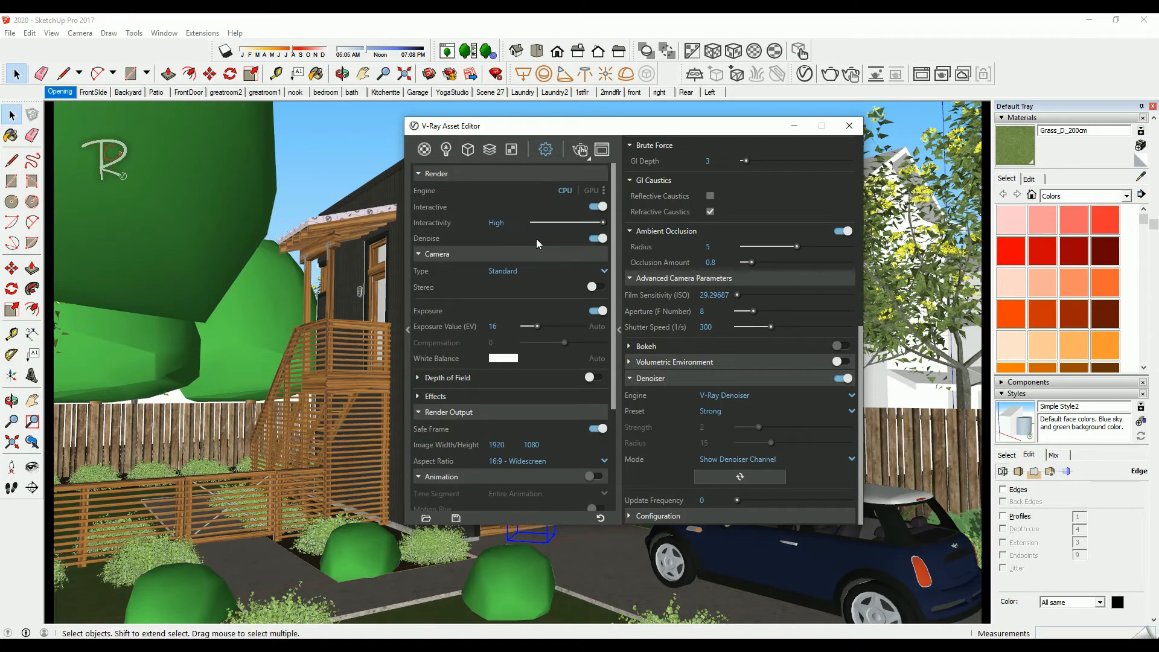
pyautogui.click(599, 208)
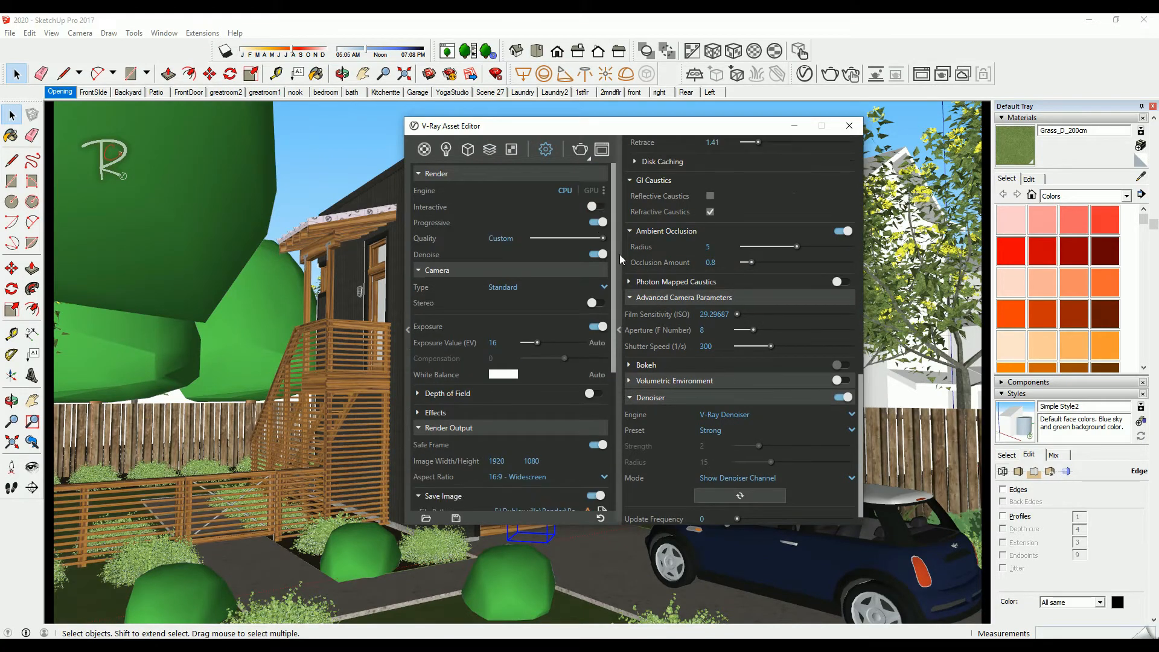
pyautogui.click(599, 223)
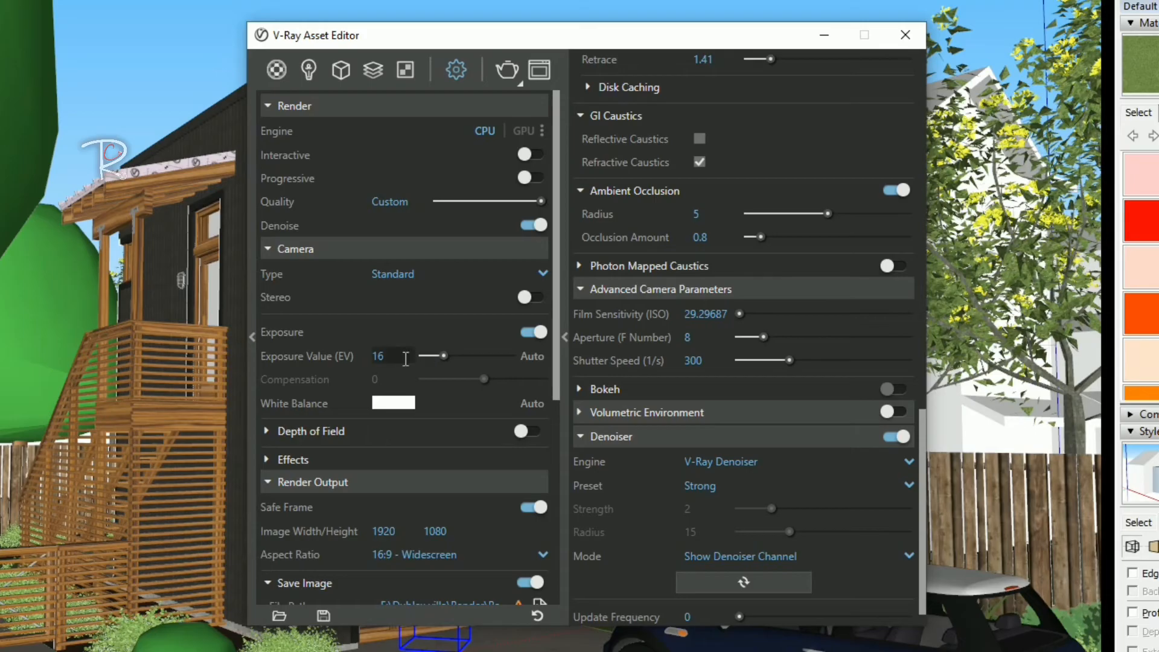
# Set the automatic image saving to write a PNG file named Render on the Desktop
pyautogui.scroll(-3, 408, 275)
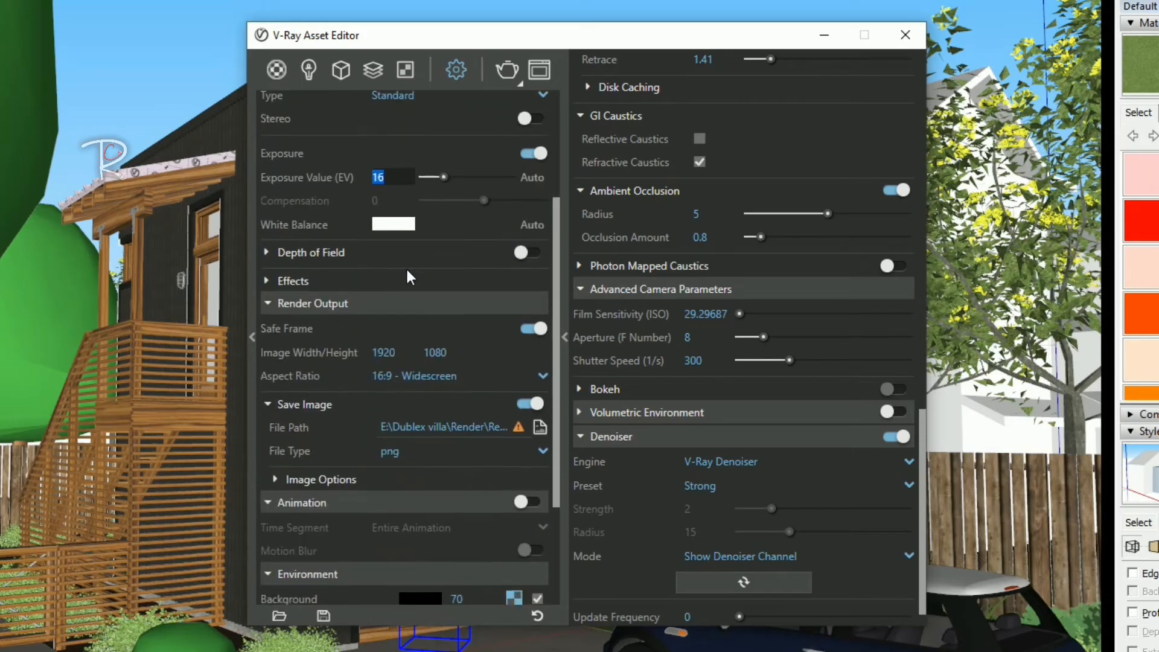
pyautogui.scroll(-2, 425, 301)
pyautogui.click(383, 263)
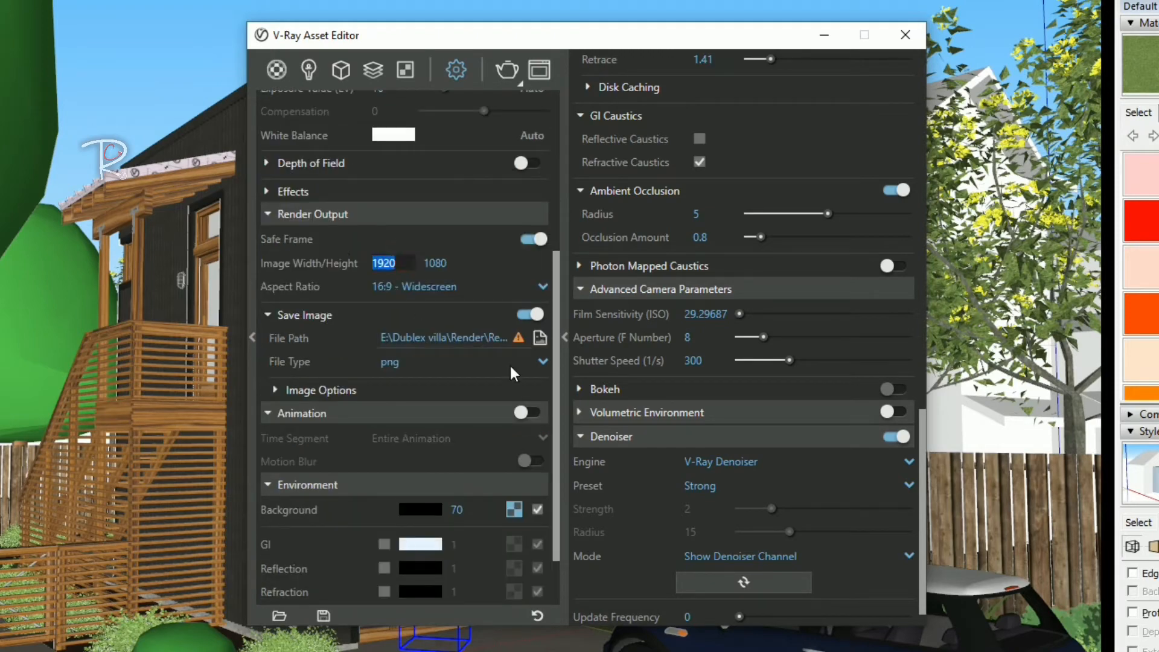
pyautogui.click(540, 339)
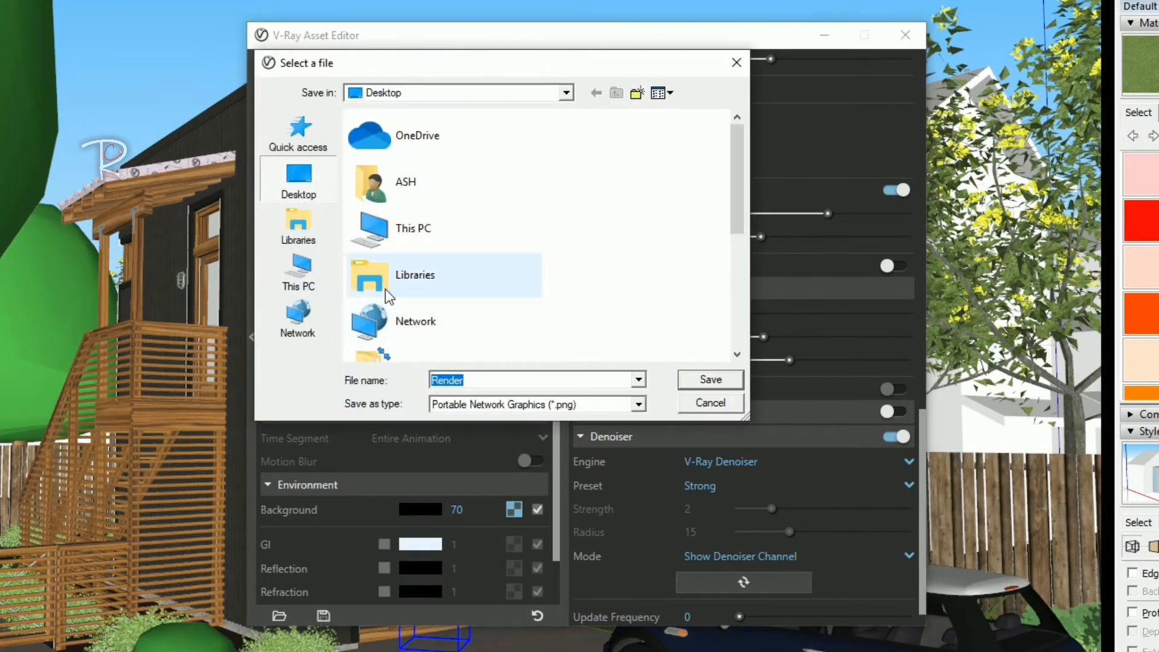
pyautogui.click(696, 382)
# Set the environment background intensity to 69.7
pyautogui.scroll(-2, 419, 383)
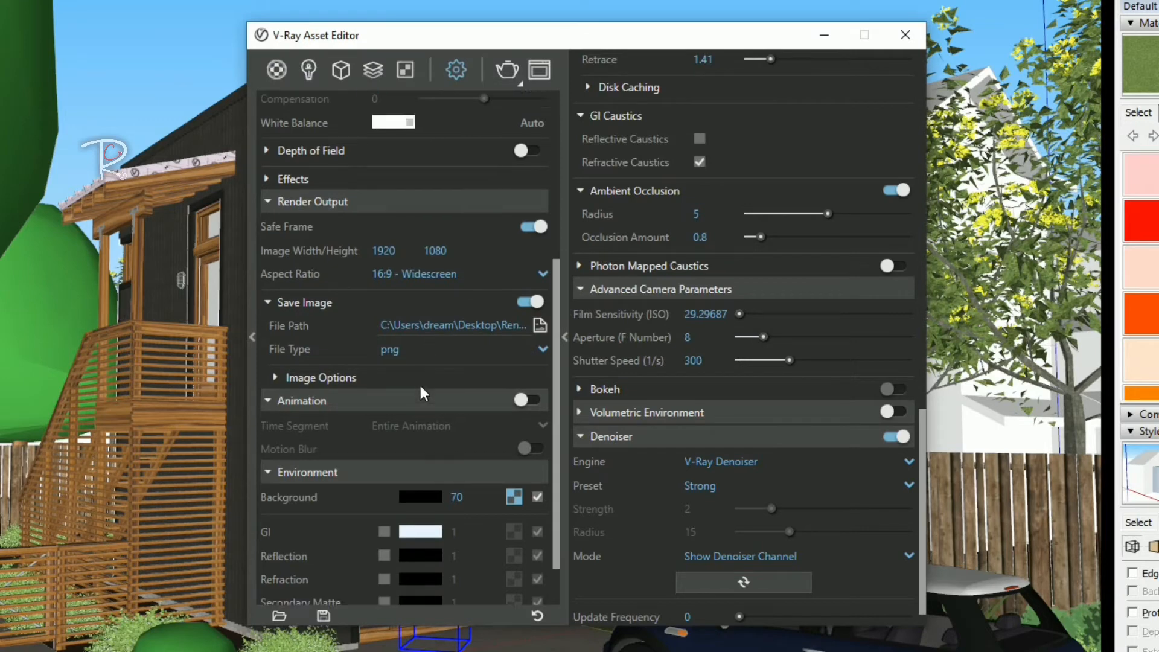
pyautogui.click(477, 439)
pyautogui.scroll(-3, 479, 440)
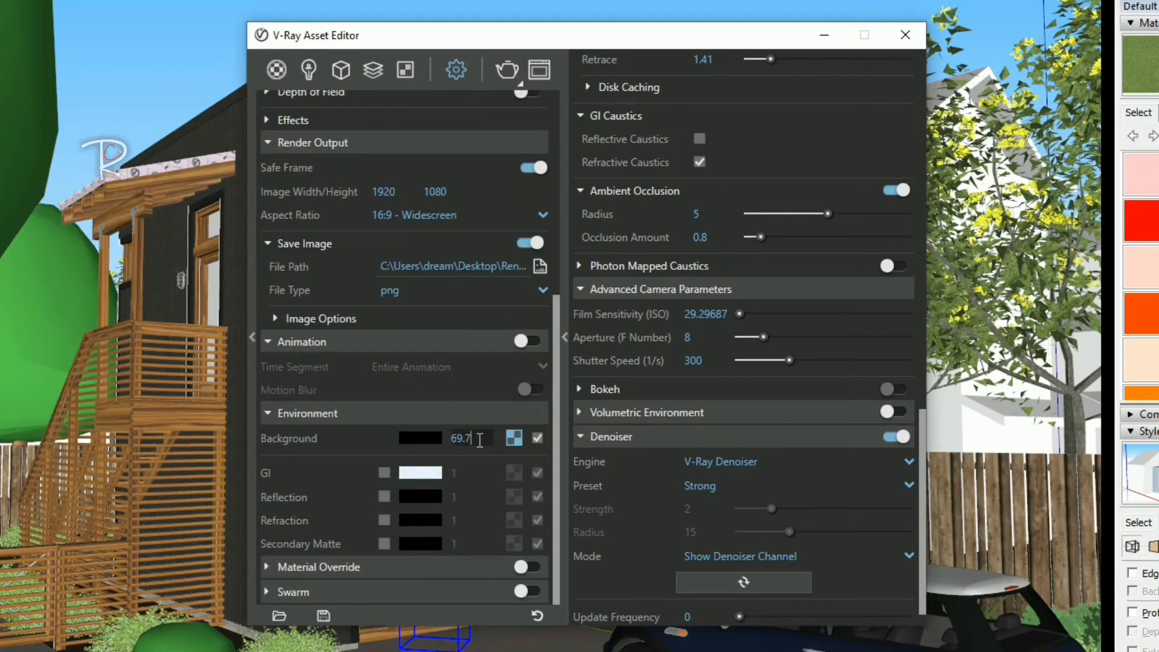
# Collapse the Render Parameters, Global Illumination, Advanced Camera Parameters and Denoiser sections of the advanced render settings
pyautogui.scroll(10, 724, 162)
pyautogui.click(661, 65)
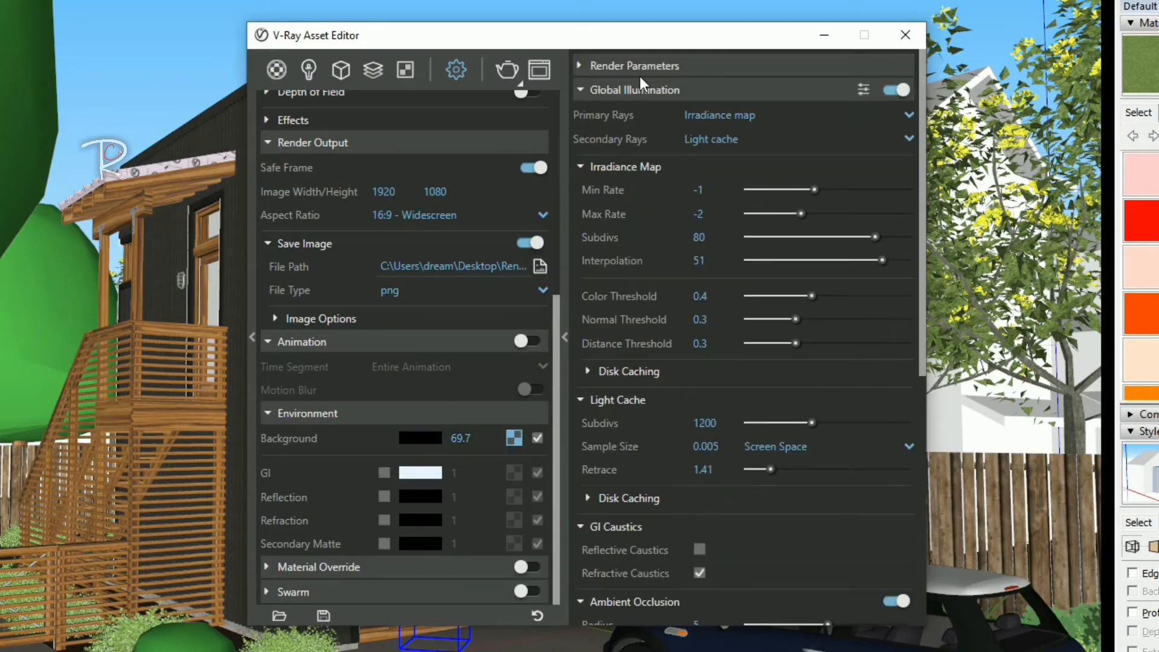
pyautogui.click(640, 89)
pyautogui.click(631, 115)
pyautogui.click(628, 161)
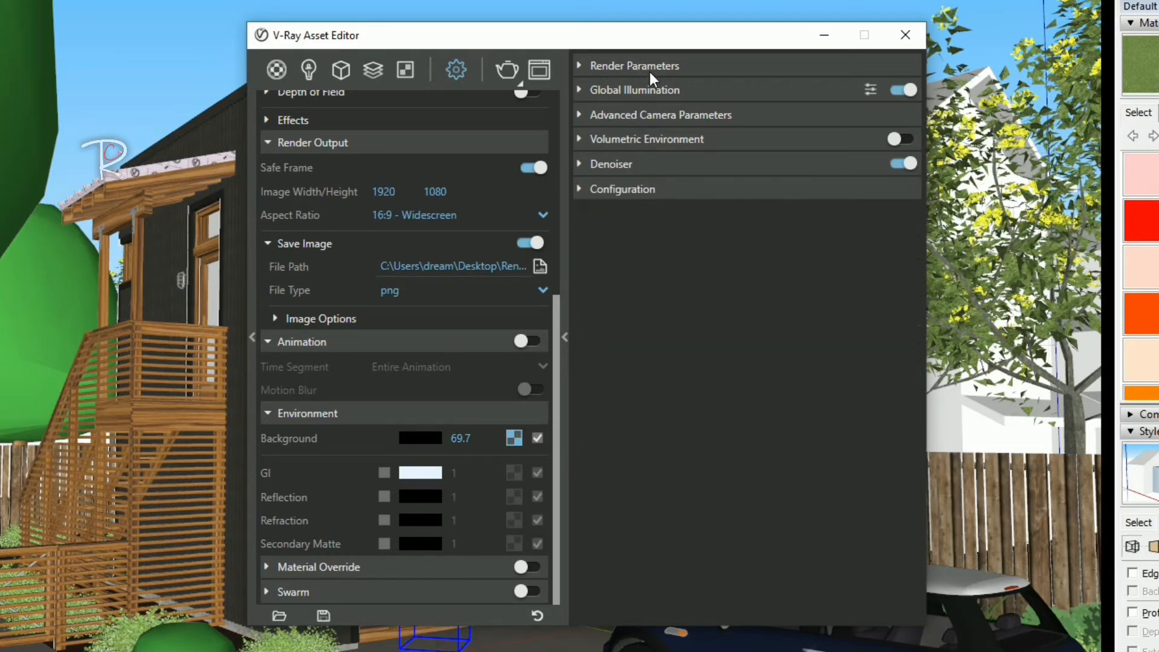
# Examine the Render Parameters, covering the Noise Limit, subdivs and Shading Rate as well as the Color Mapping and Optimizations values
pyautogui.click(649, 68)
pyautogui.doubleClick(703, 116)
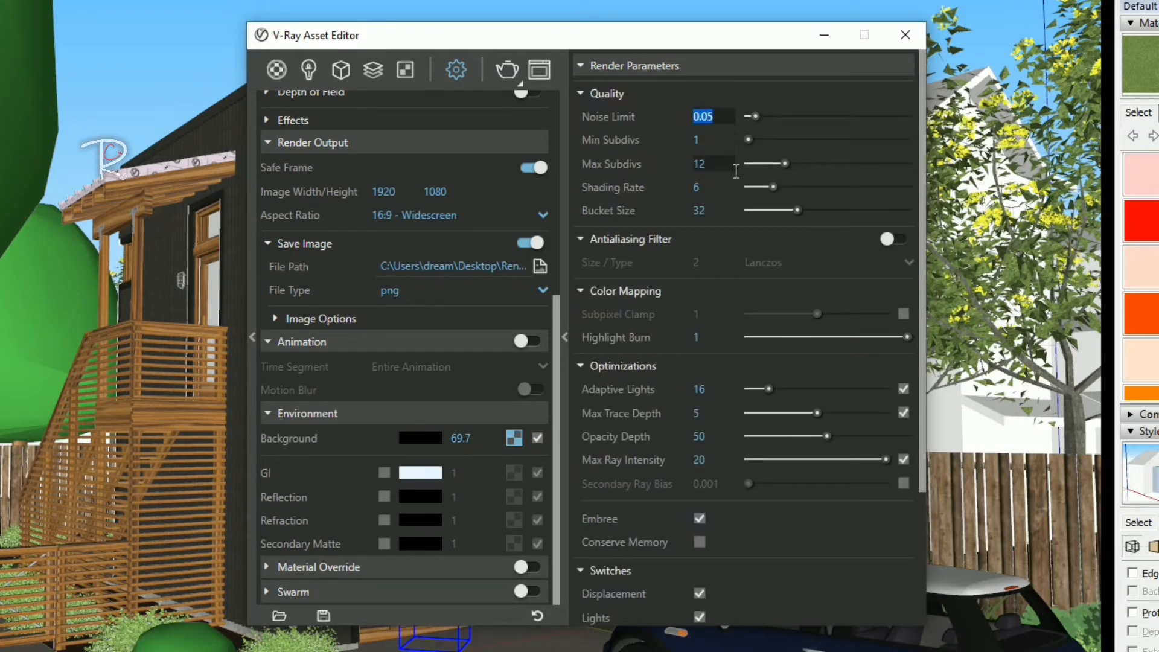
pyautogui.press('Tab')
pyautogui.press('Tab')
pyautogui.press('Tab')
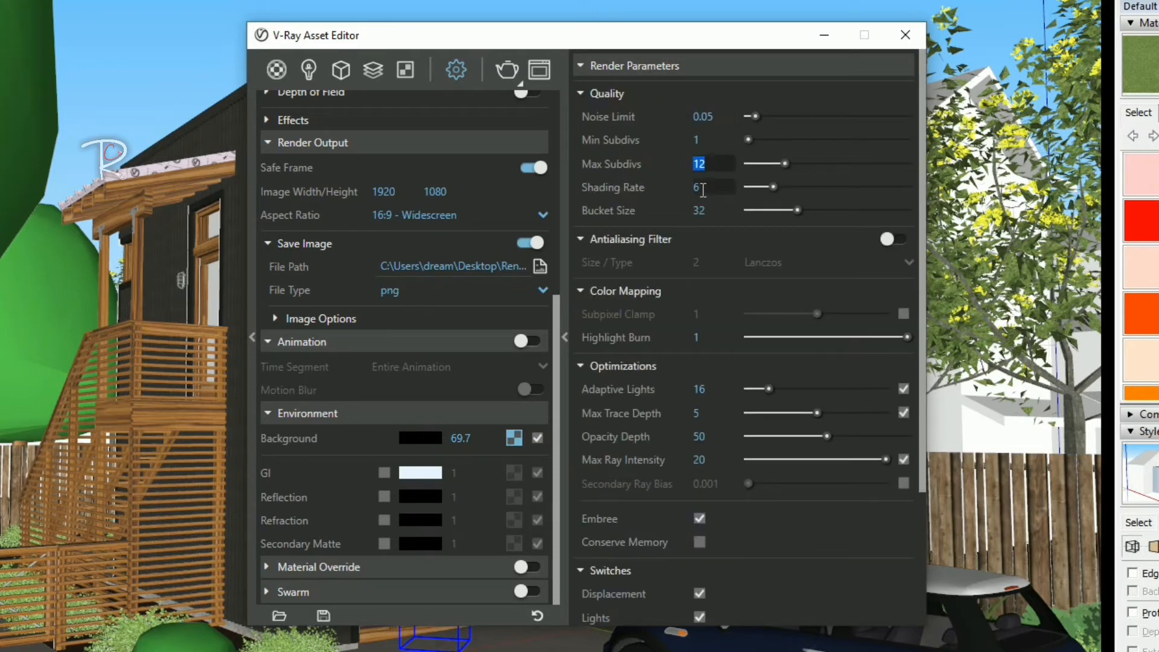
pyautogui.scroll(-4, 715, 303)
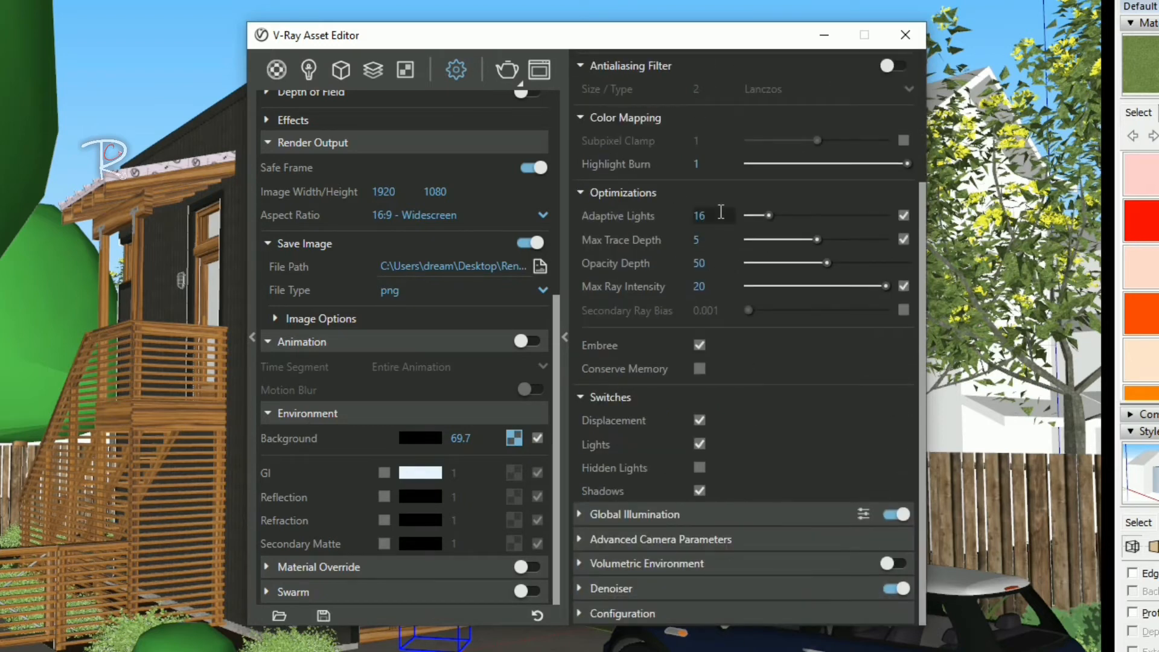
pyautogui.press('Tab')
pyautogui.press('Tab')
pyautogui.press('Tab')
# Expand Global Illumination and check the engines chosen for the primary and secondary rays
pyautogui.click(747, 508)
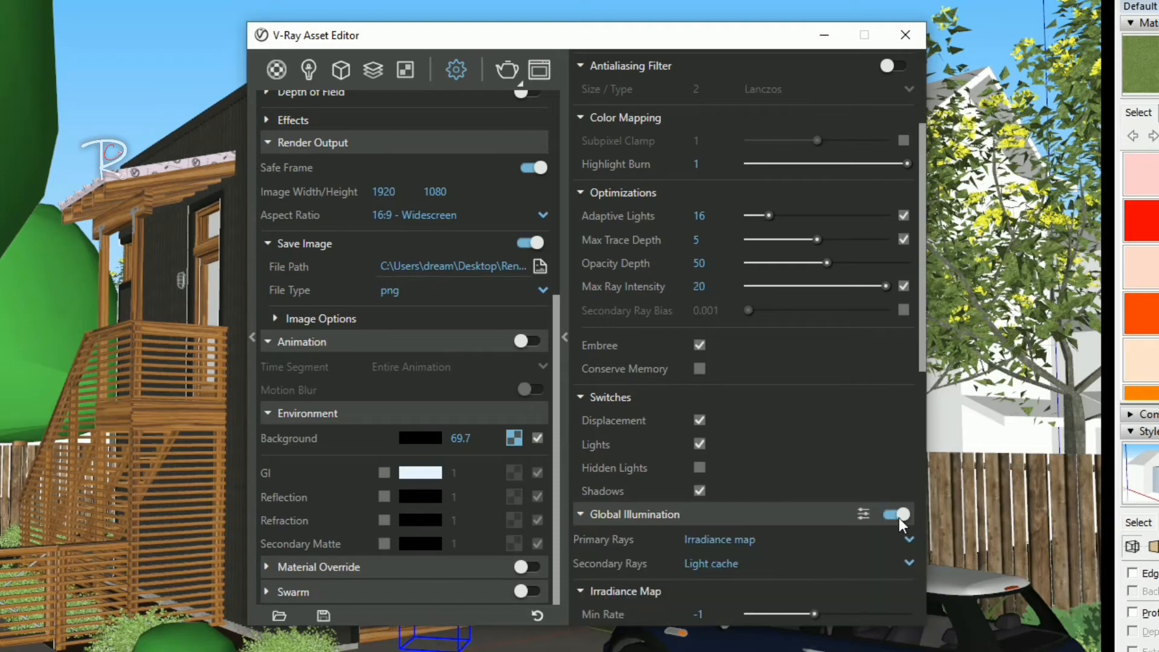
pyautogui.scroll(-6, 864, 483)
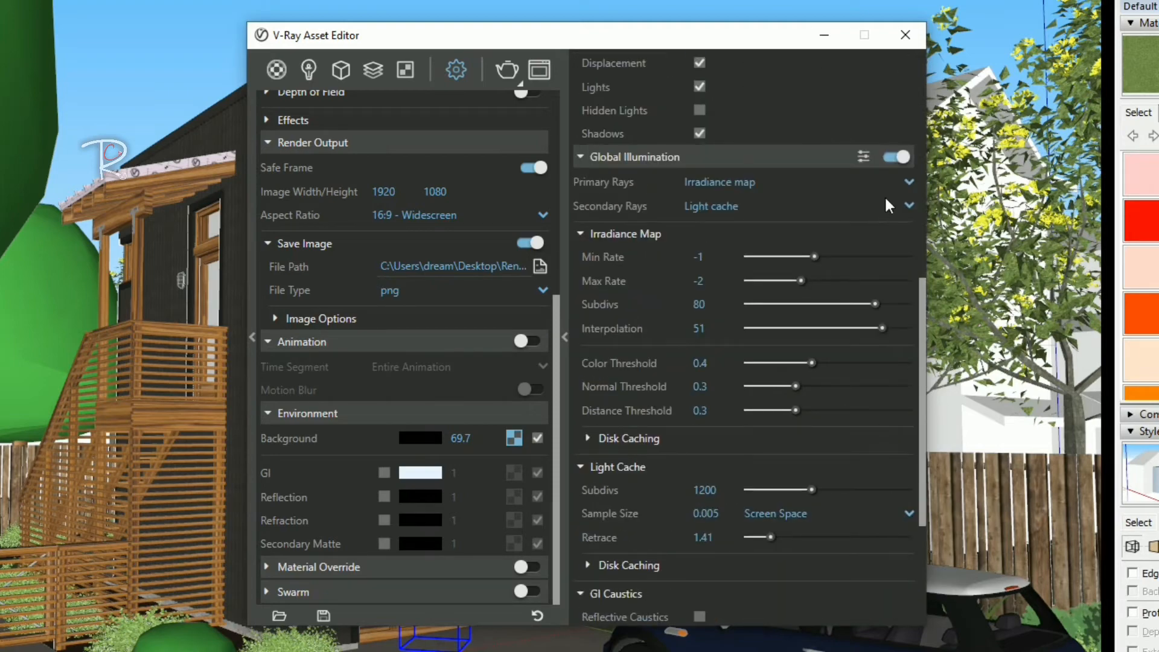
pyautogui.click(910, 205)
pyautogui.click(752, 182)
pyautogui.click(752, 183)
pyautogui.click(760, 203)
# Check the Light Cache values for Subdivs, Sample Size and Retrace
pyautogui.scroll(-4, 845, 386)
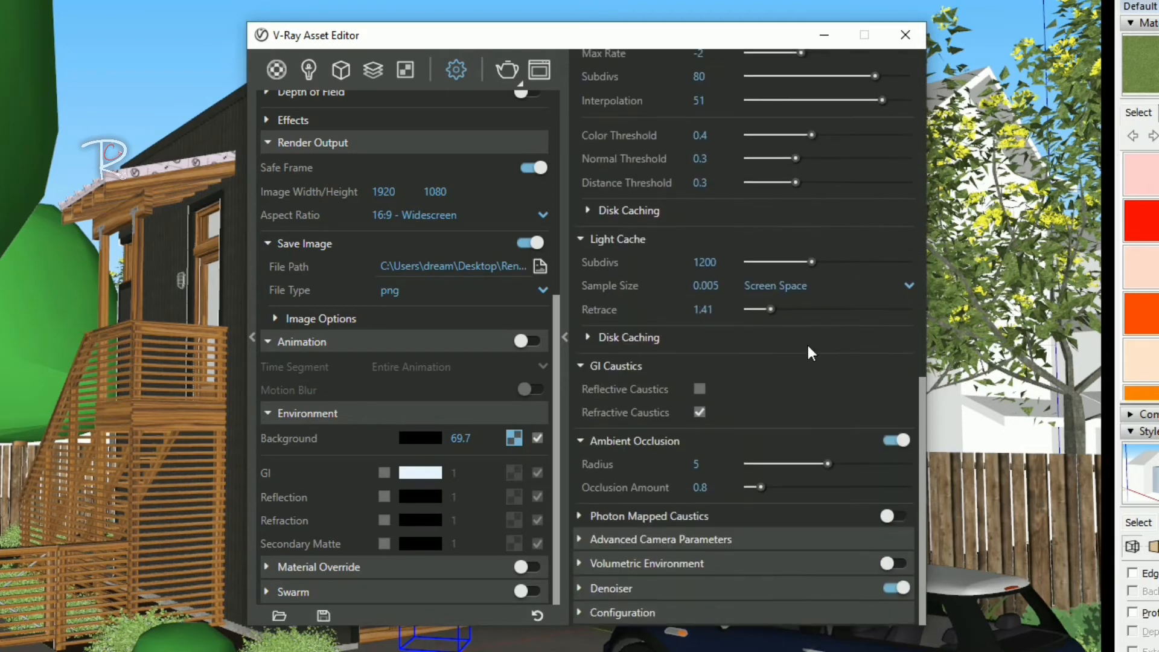
pyautogui.click(728, 262)
pyautogui.click(719, 285)
pyautogui.click(720, 309)
# Expand the Denoiser settings and check the chosen engine and preset
pyautogui.click(849, 593)
pyautogui.scroll(-3, 820, 513)
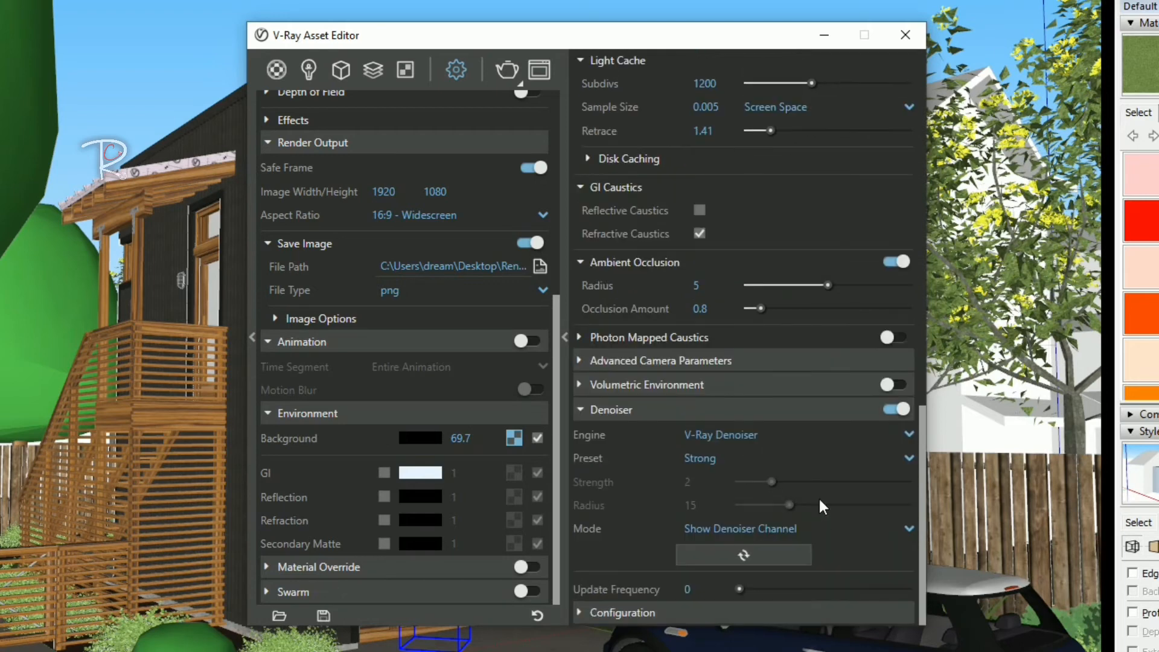
pyautogui.click(769, 447)
pyautogui.click(755, 460)
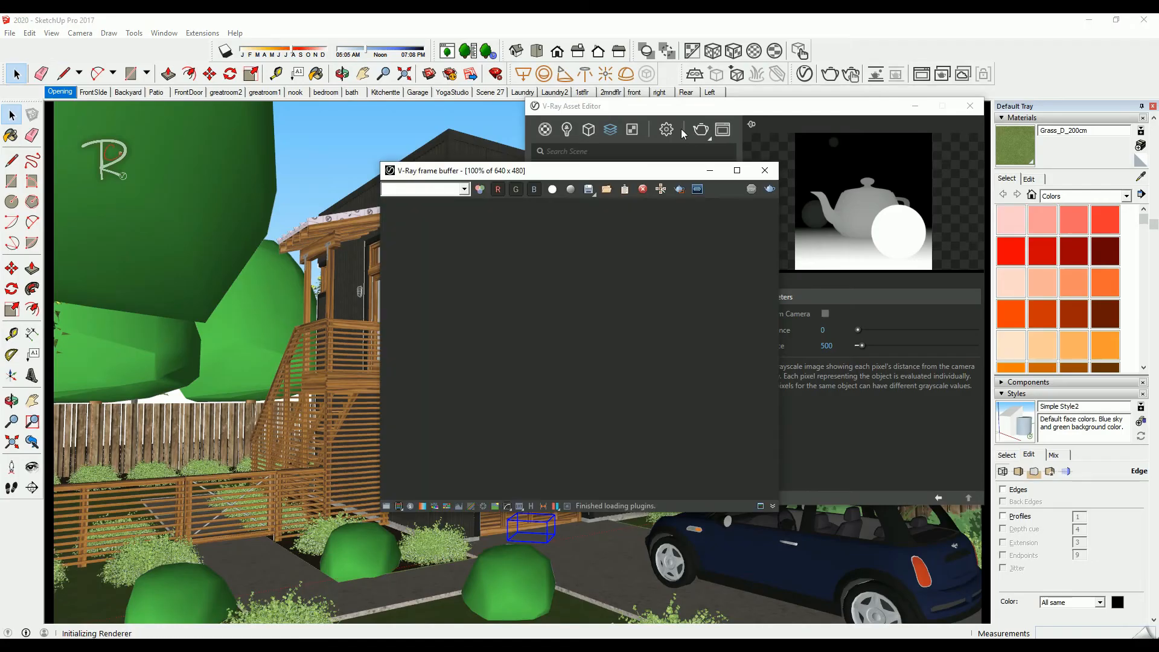